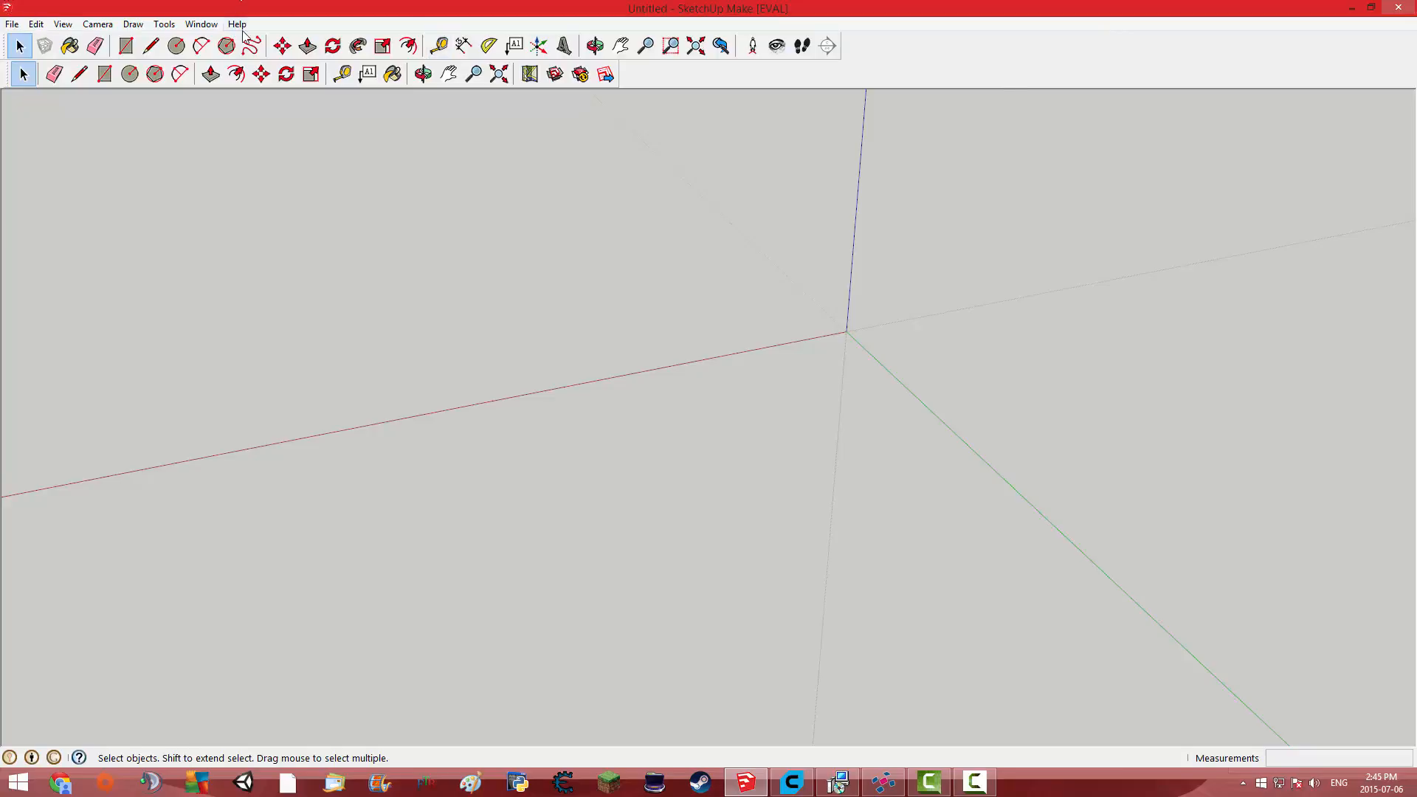
- Draw a 50 by 50 mm square on the ground plane with one corner at the origin
{"action": "left_click", "coordinate": [79, 74]}
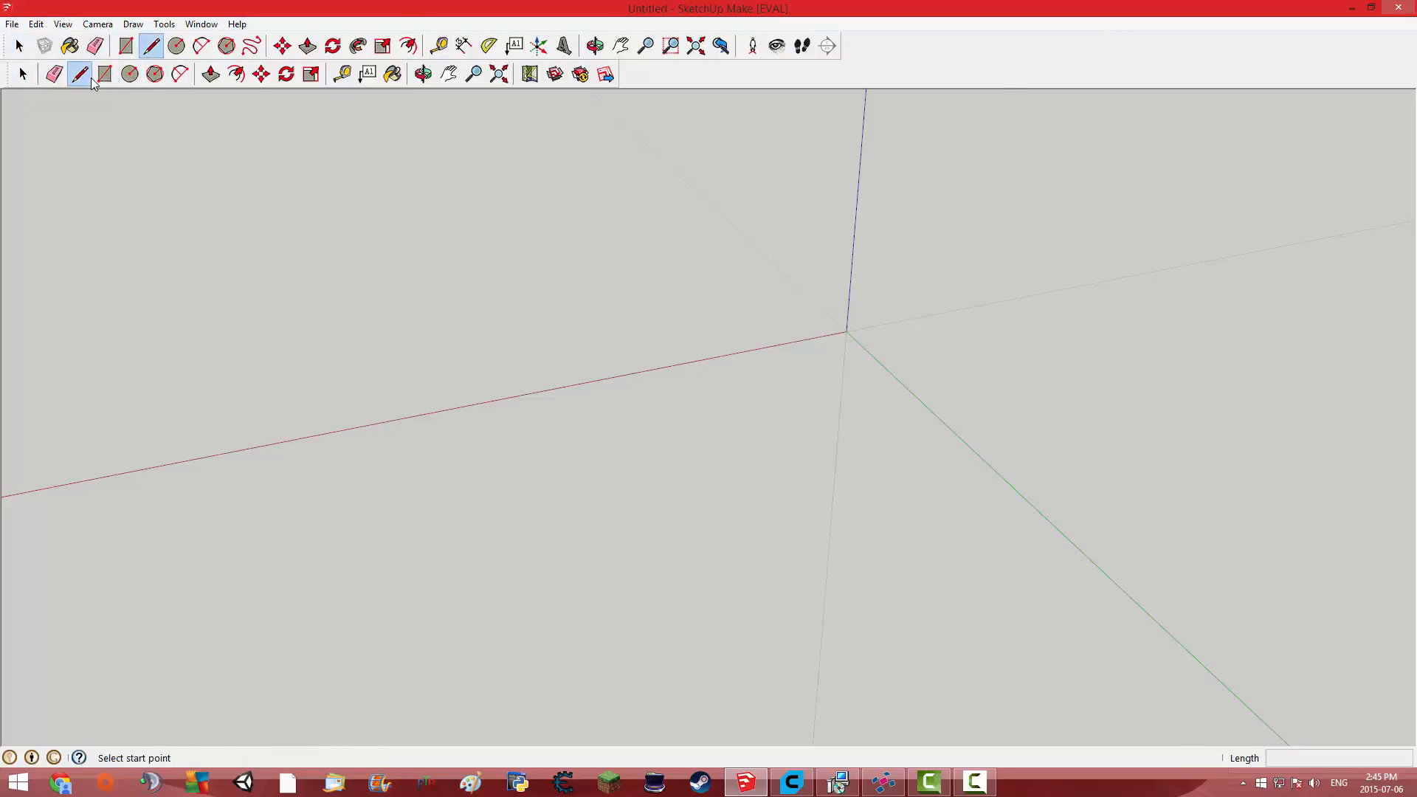
{"action": "left_click", "coordinate": [101, 76]}
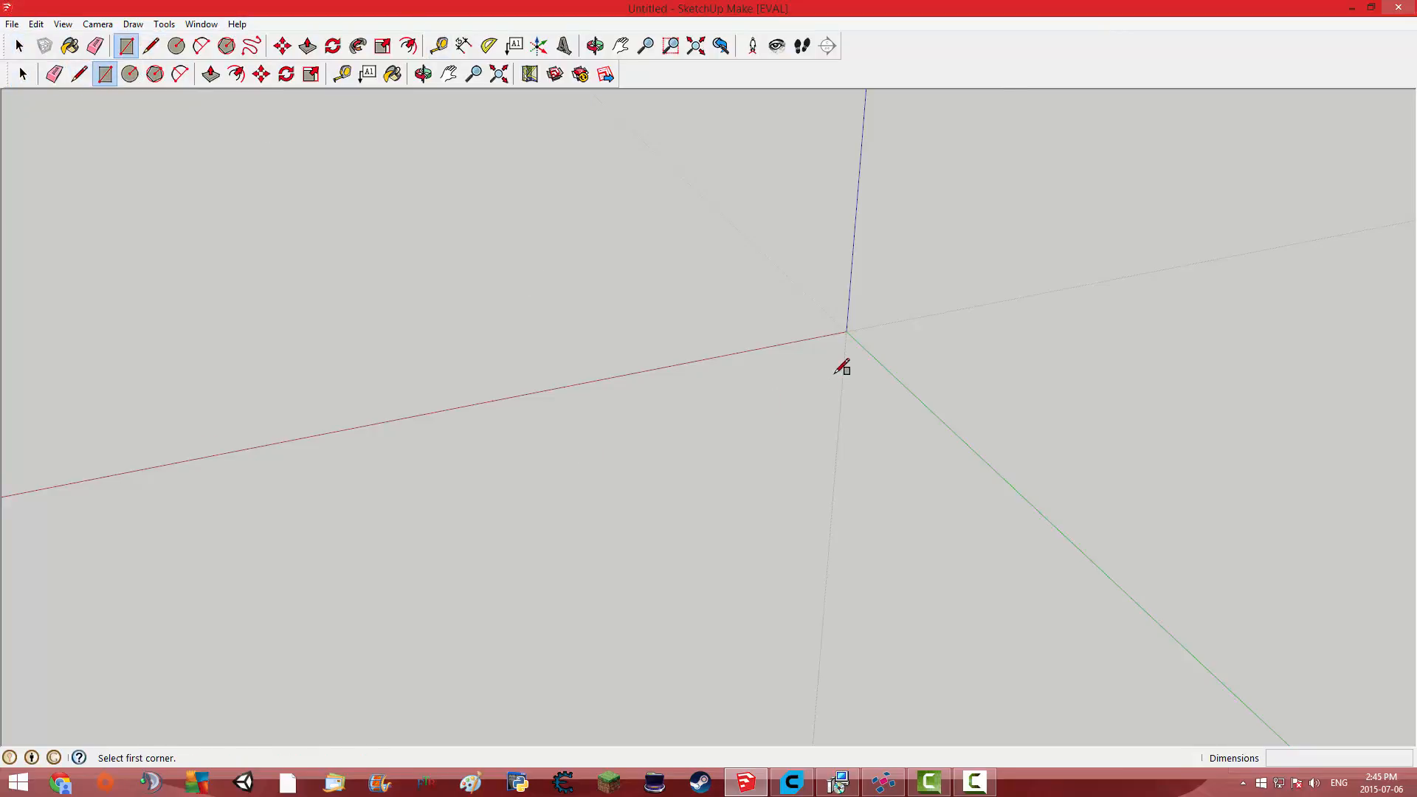
{"action": "left_click", "coordinate": [846, 332]}
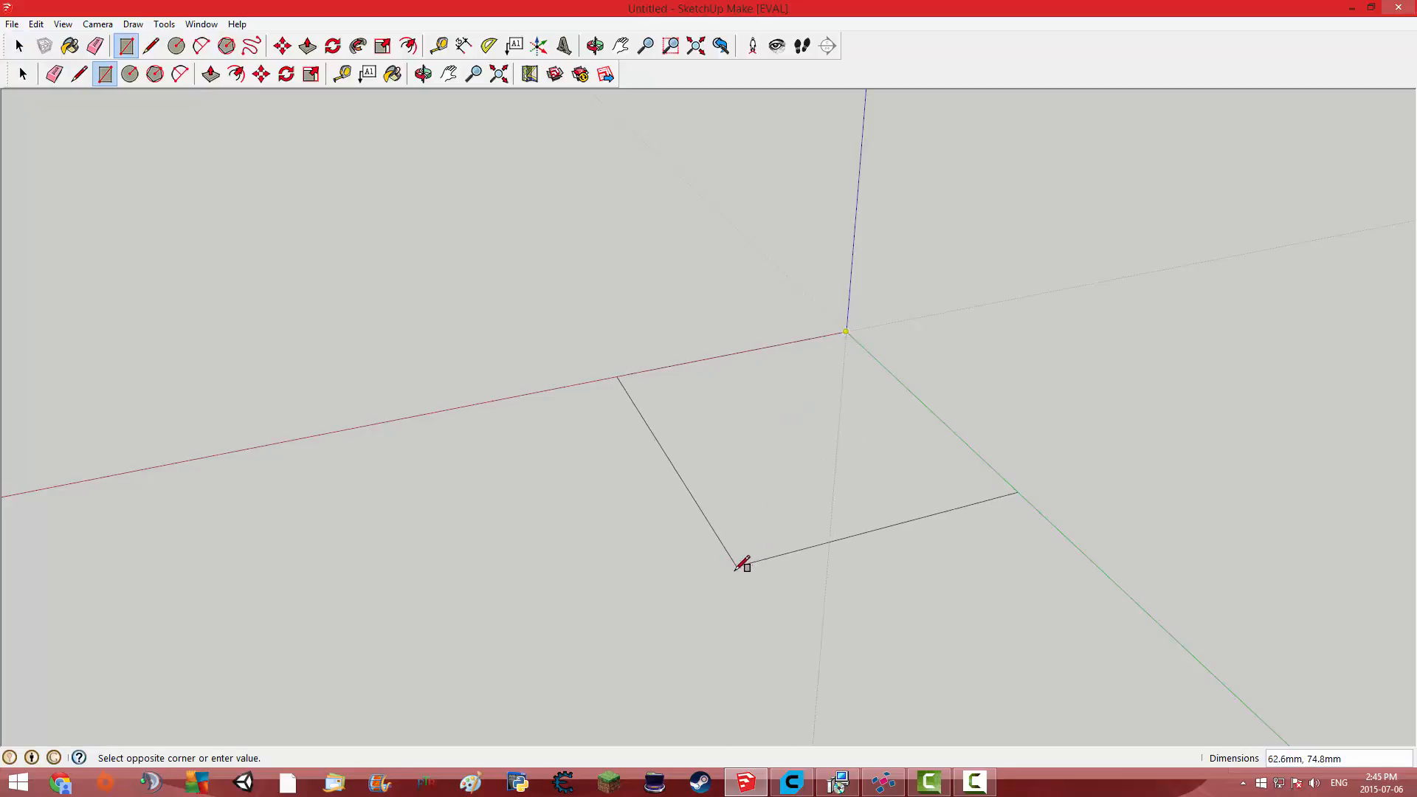
{"action": "left_click", "coordinate": [753, 488]}
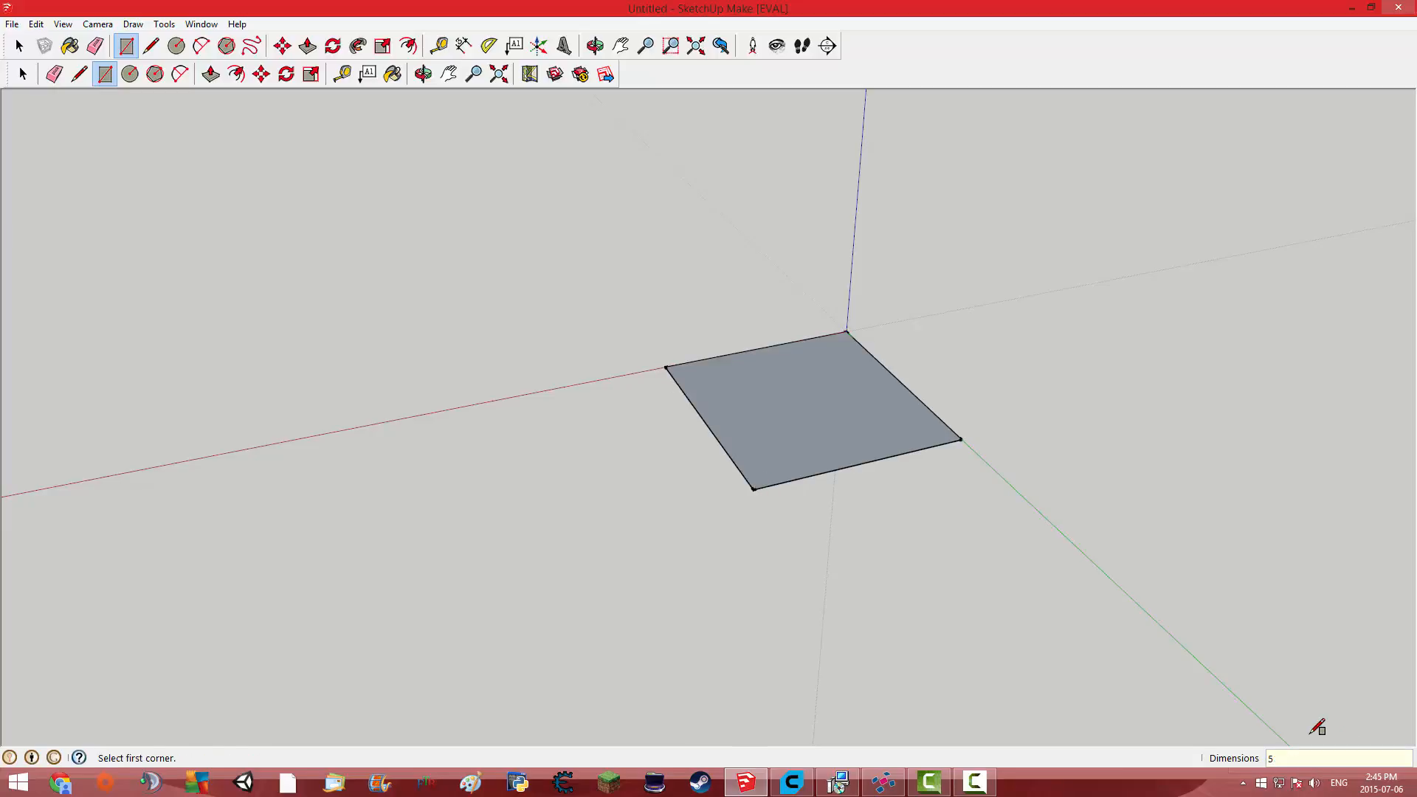
{"action": "key", "text": "Return"}
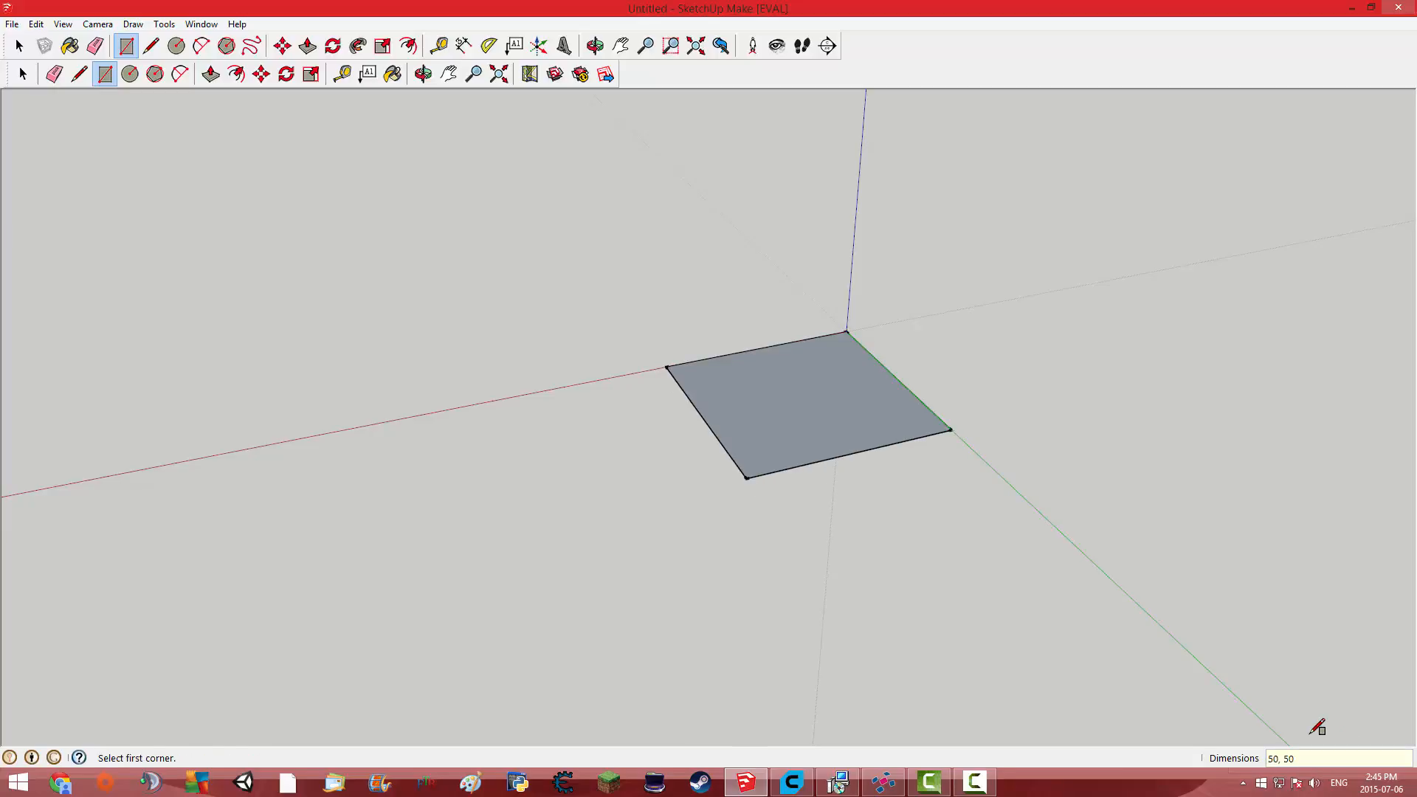
- Draw both diagonals of the square to locate its centre
{"action": "left_click", "coordinate": [149, 47]}
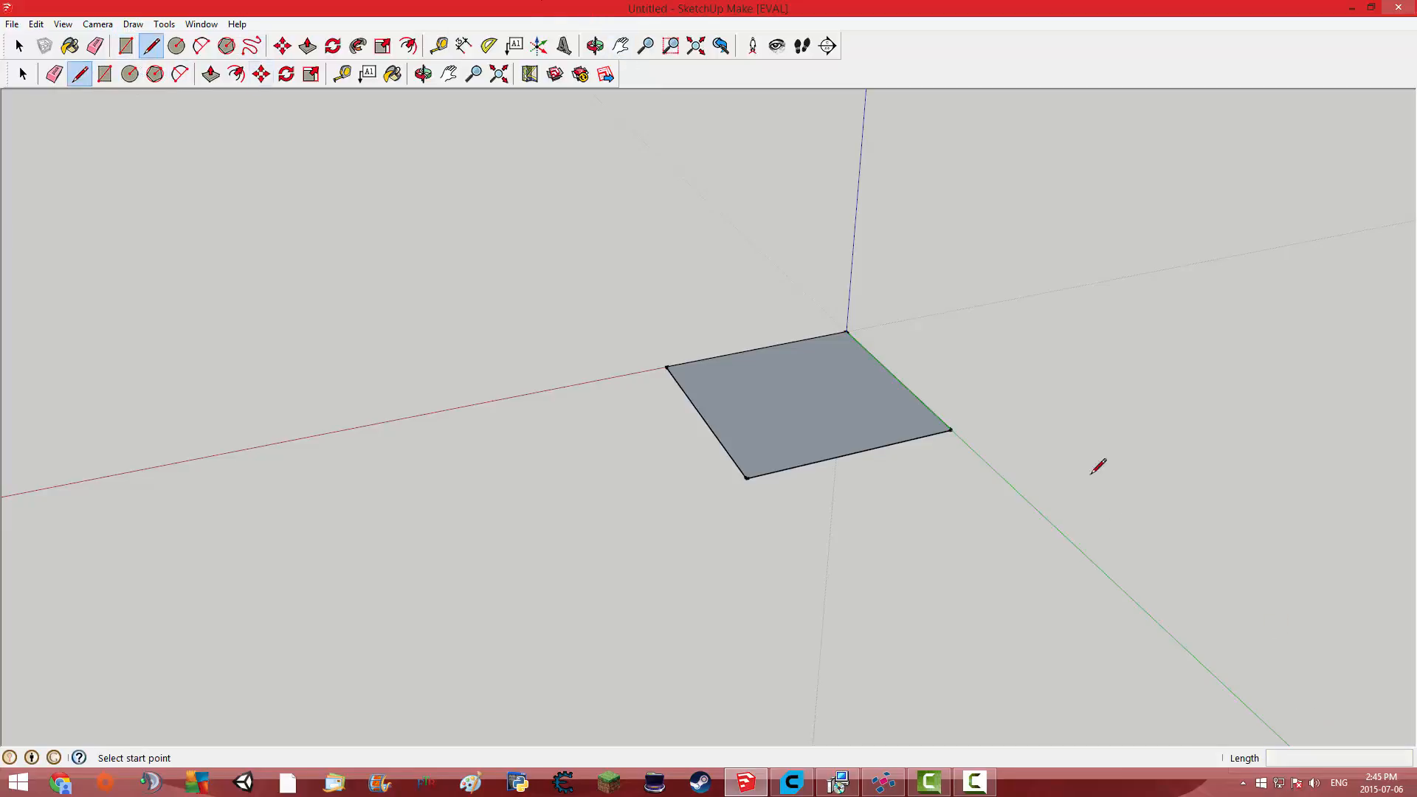
{"action": "left_click", "coordinate": [847, 332]}
{"action": "left_click", "coordinate": [747, 478]}
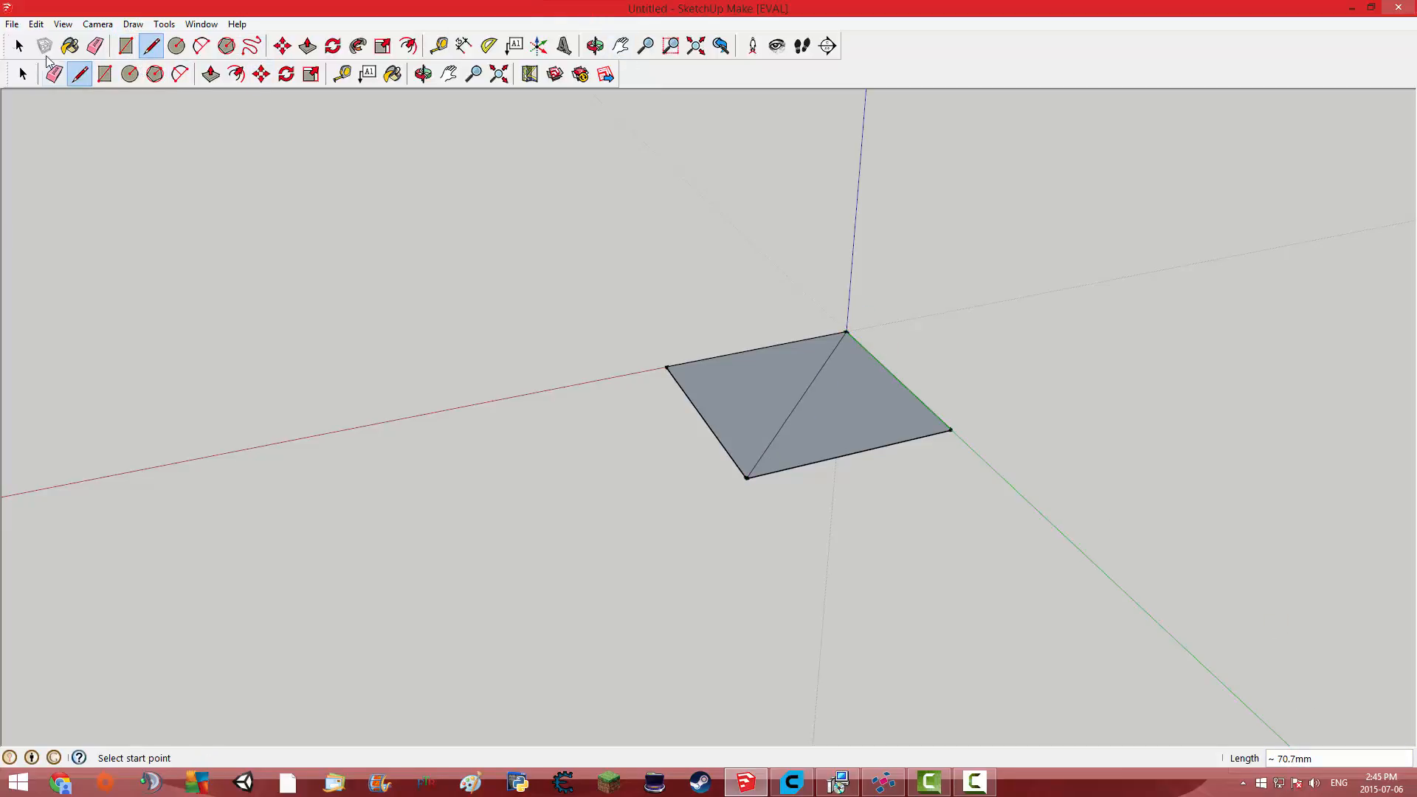
{"action": "left_click", "coordinate": [667, 367]}
{"action": "left_click", "coordinate": [951, 430]}
- Draw three lines across the square parallel to the green axis, at the midpoint and both quarter points of its edges
{"action": "left_click", "coordinate": [130, 74]}
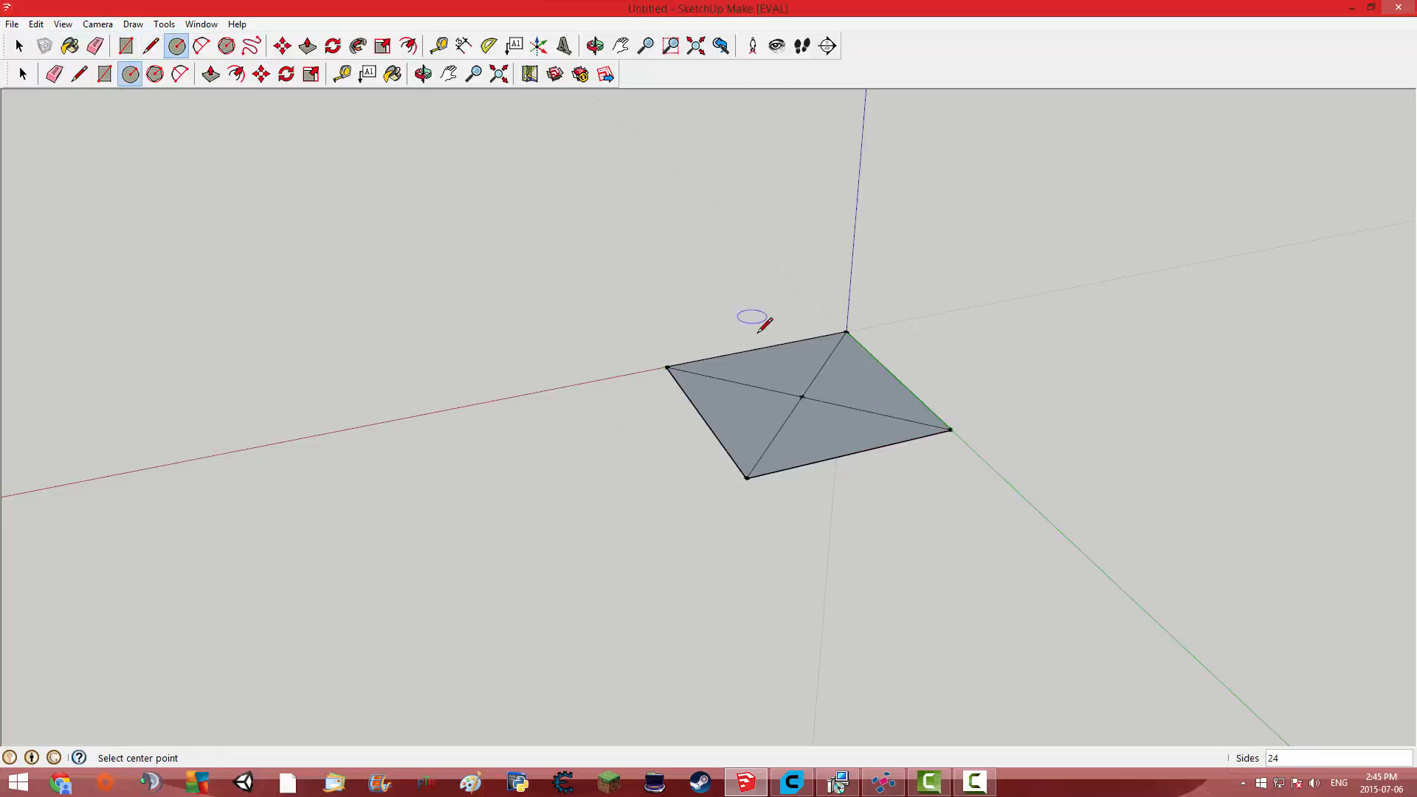
{"action": "left_click", "coordinate": [801, 397]}
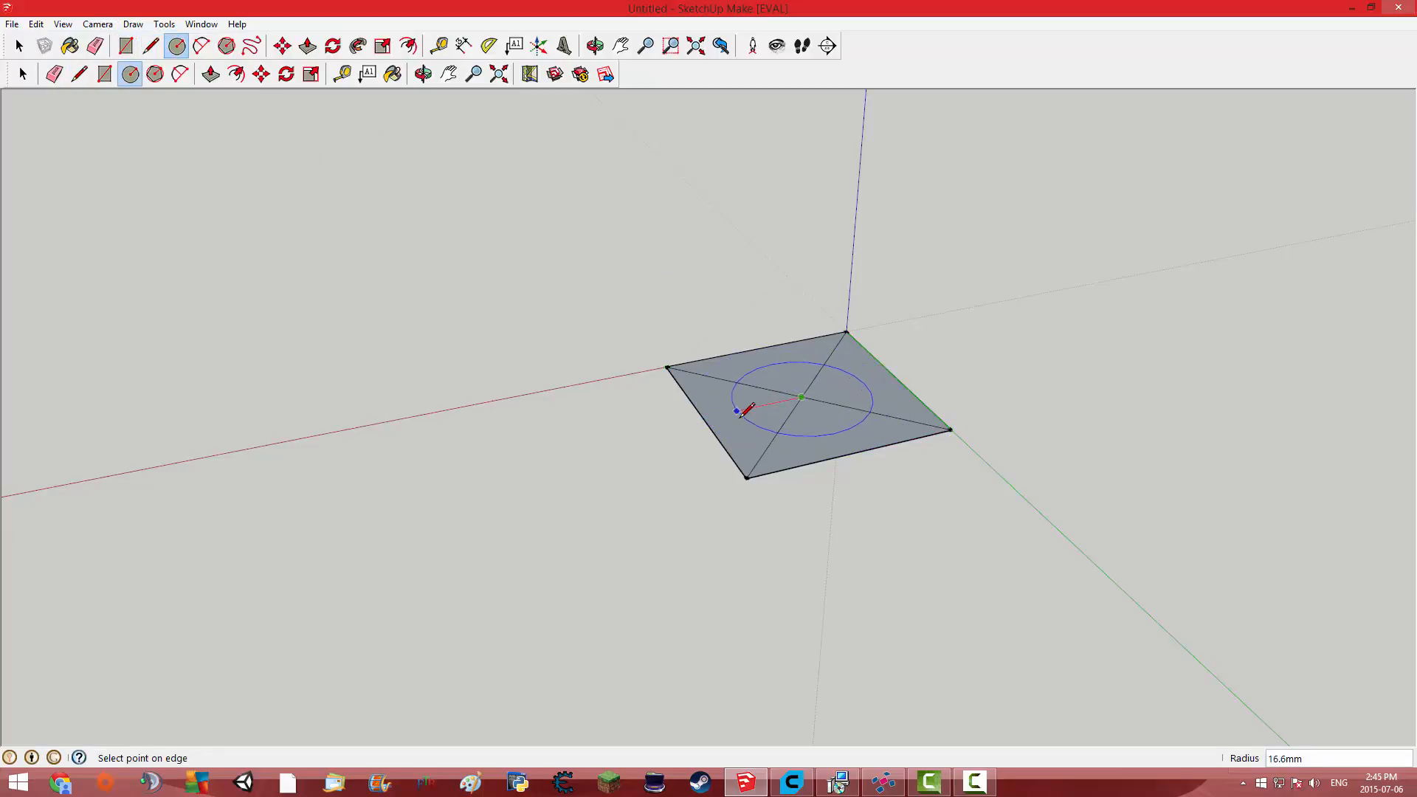
{"action": "left_click", "coordinate": [79, 74]}
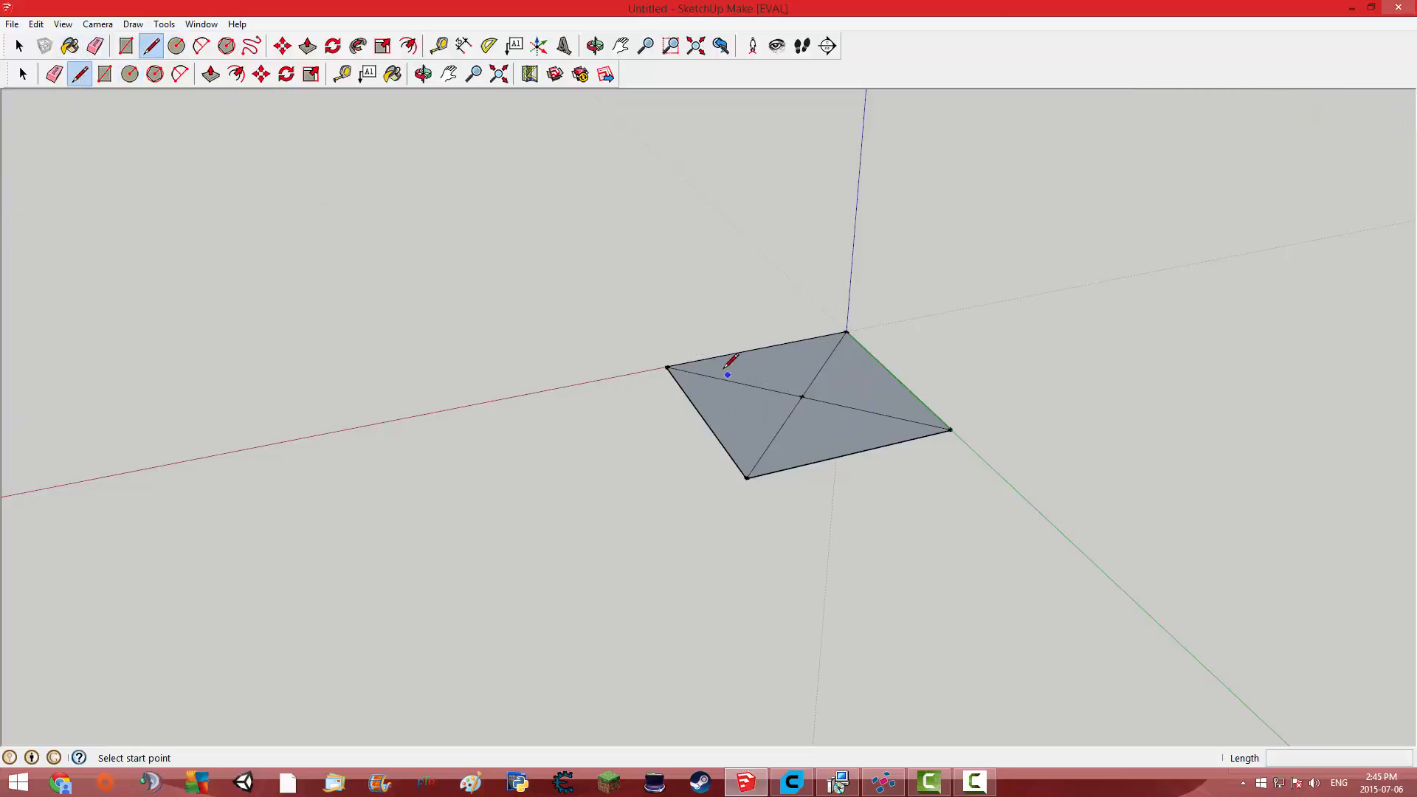
{"action": "left_click", "coordinate": [760, 348]}
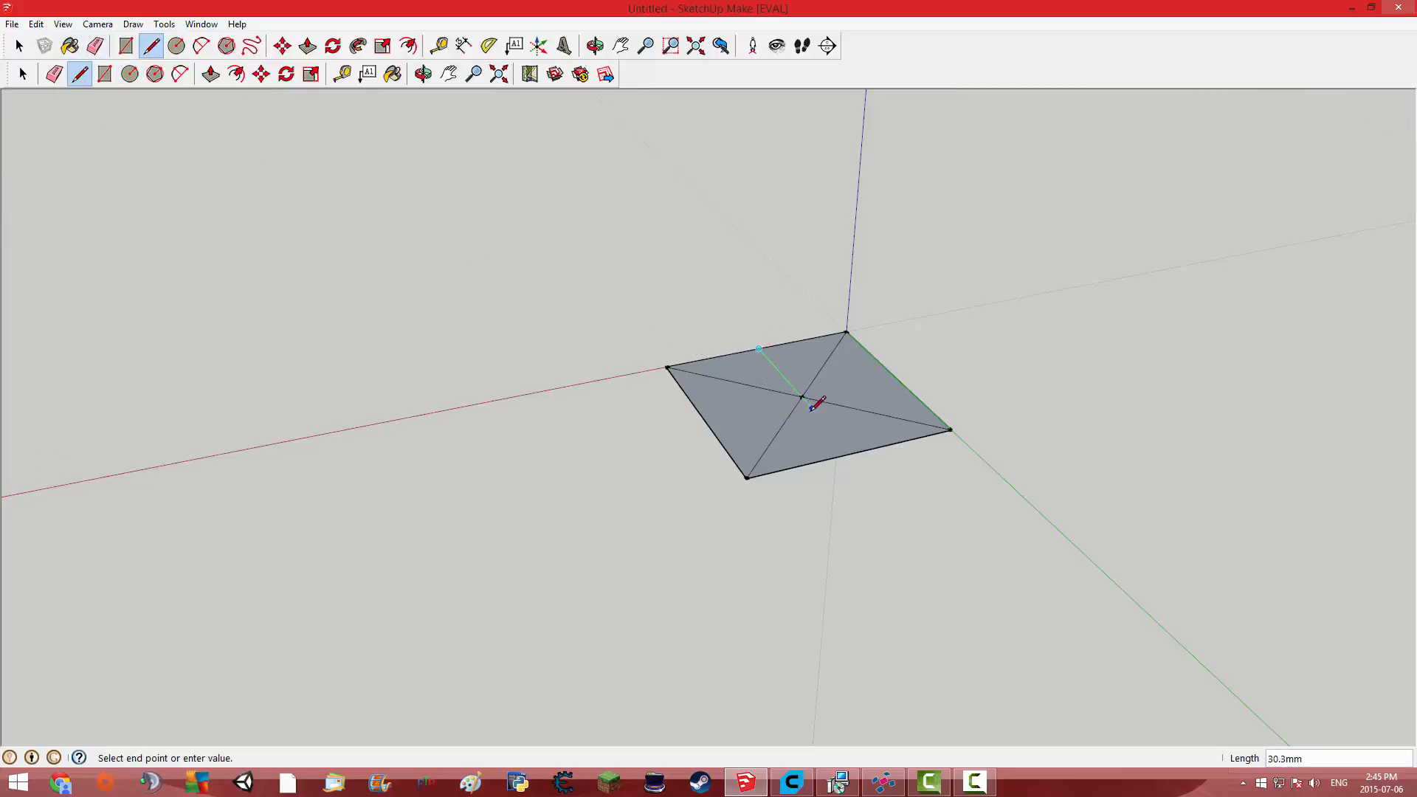
{"action": "left_click", "coordinate": [853, 454]}
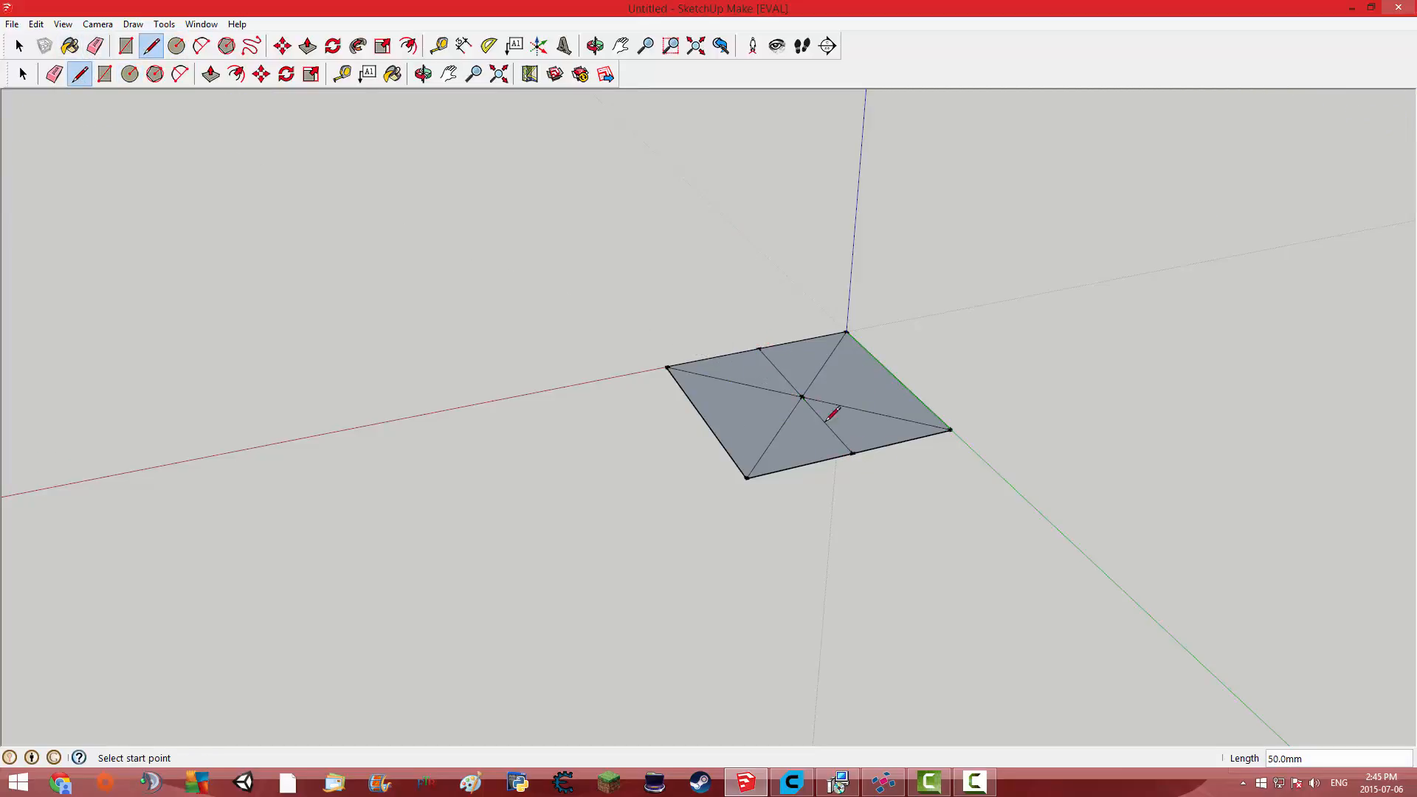
{"action": "left_click", "coordinate": [713, 358]}
{"action": "left_click", "coordinate": [801, 465]}
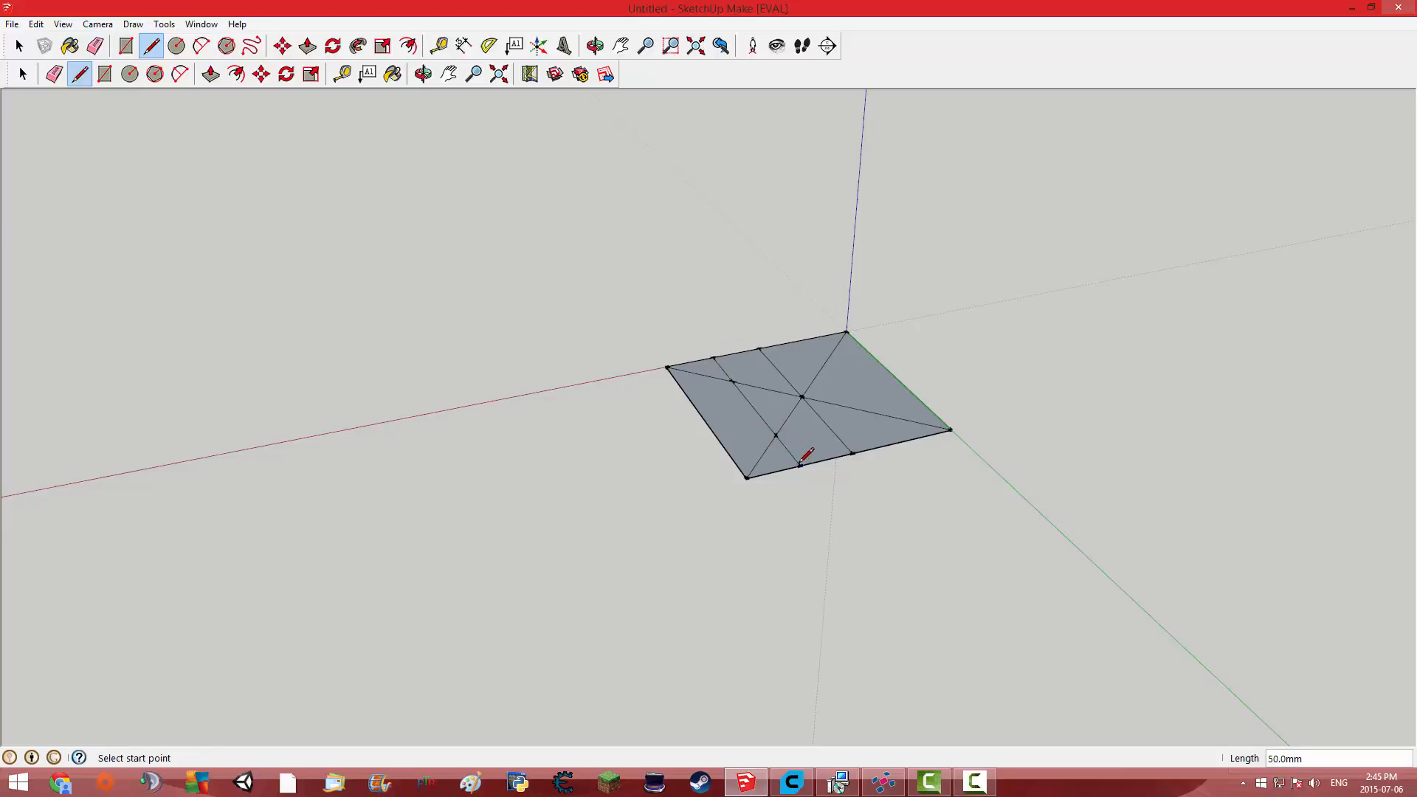
{"action": "left_click", "coordinate": [804, 341]}
{"action": "left_click", "coordinate": [902, 441]}
- Draw a circle centred where the diagonals cross, with its edge on the quarter-point line
{"action": "left_click", "coordinate": [130, 74]}
{"action": "left_click", "coordinate": [802, 397]}
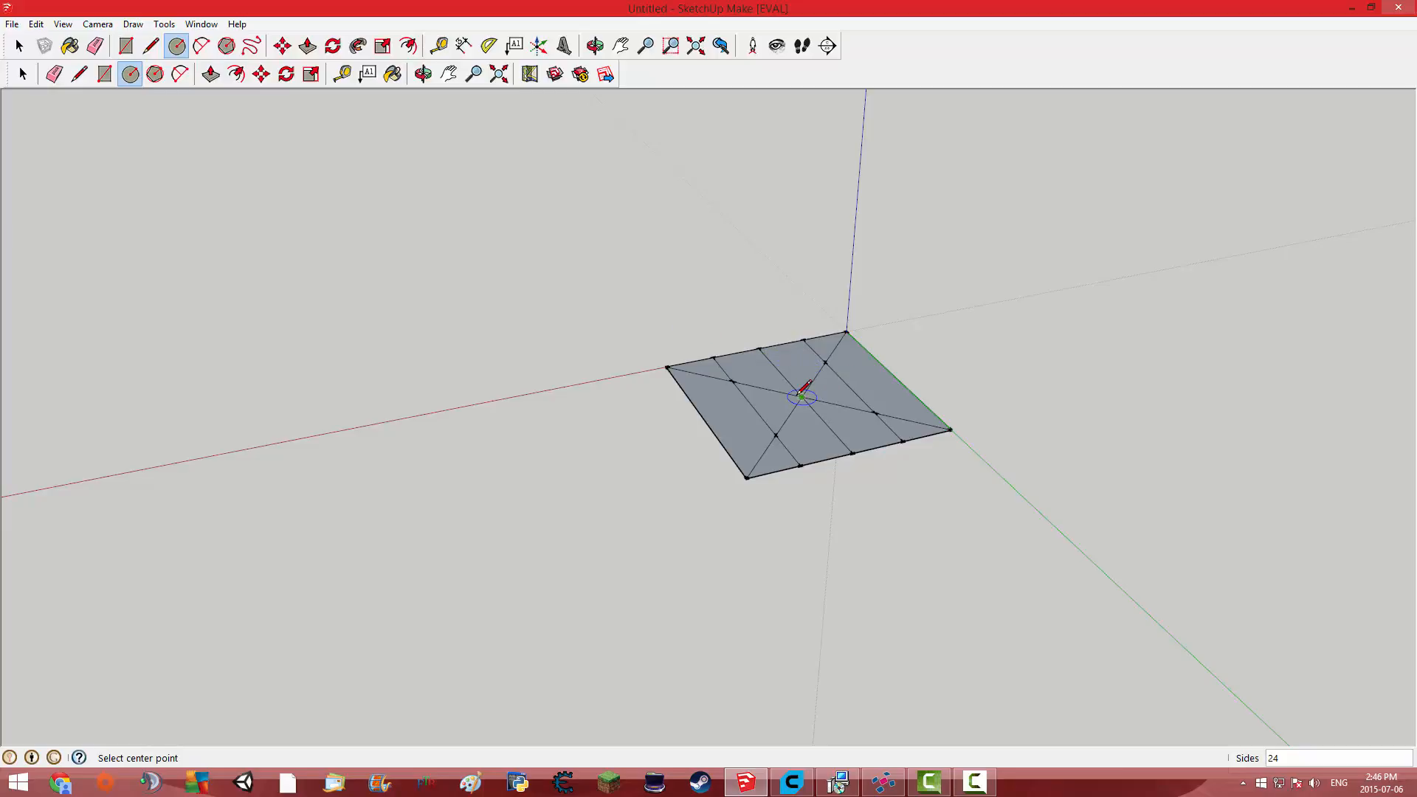
{"action": "left_click", "coordinate": [753, 407]}
{"action": "key", "text": "space"}
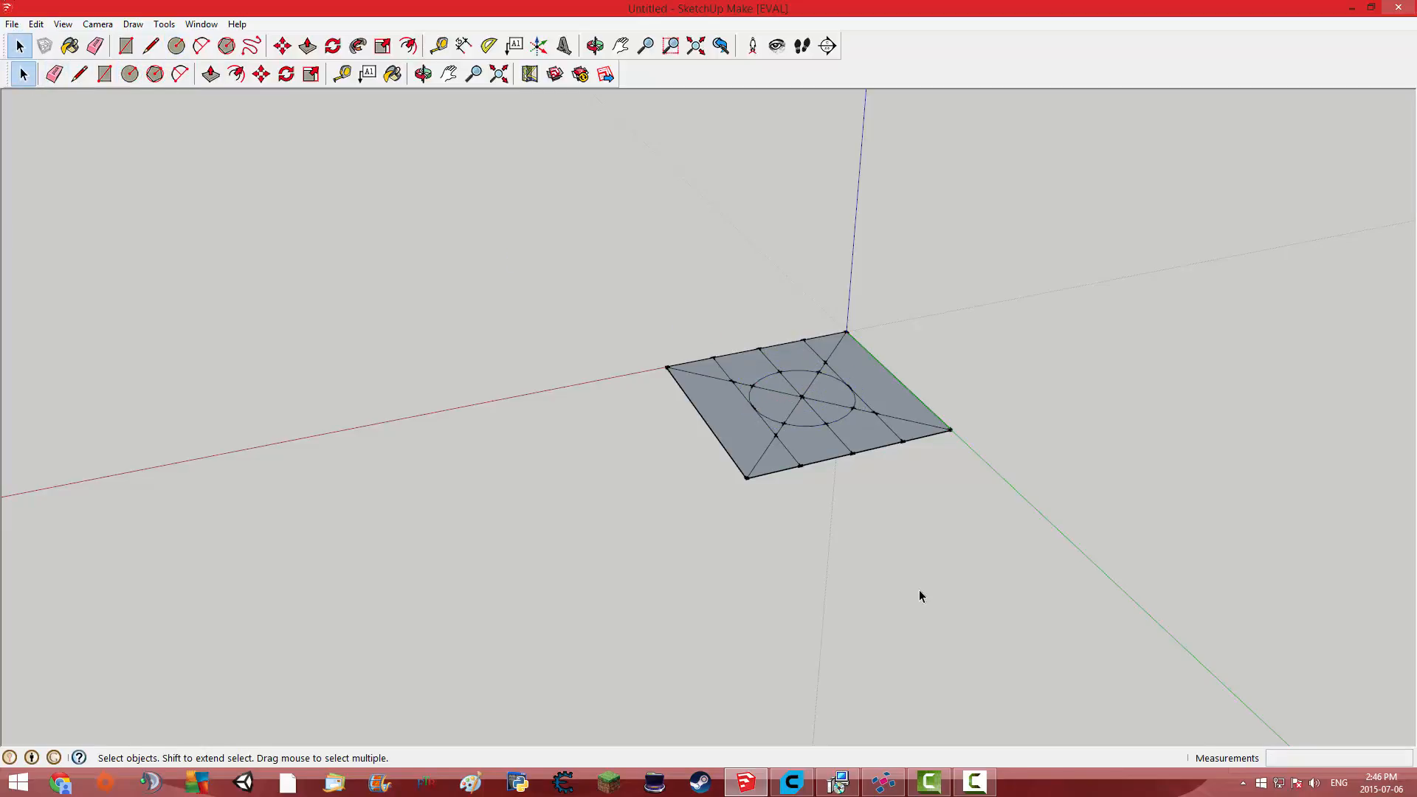
- Erase all the construction lines inside and outside the circle, keeping only the square outline and the circle
{"action": "middle_click_drag", "start_coordinate": [920, 595], "coordinate": [734, 284]}
{"action": "scroll", "coordinate": [488, 316], "scroll_direction": "up", "scroll_amount": 5}
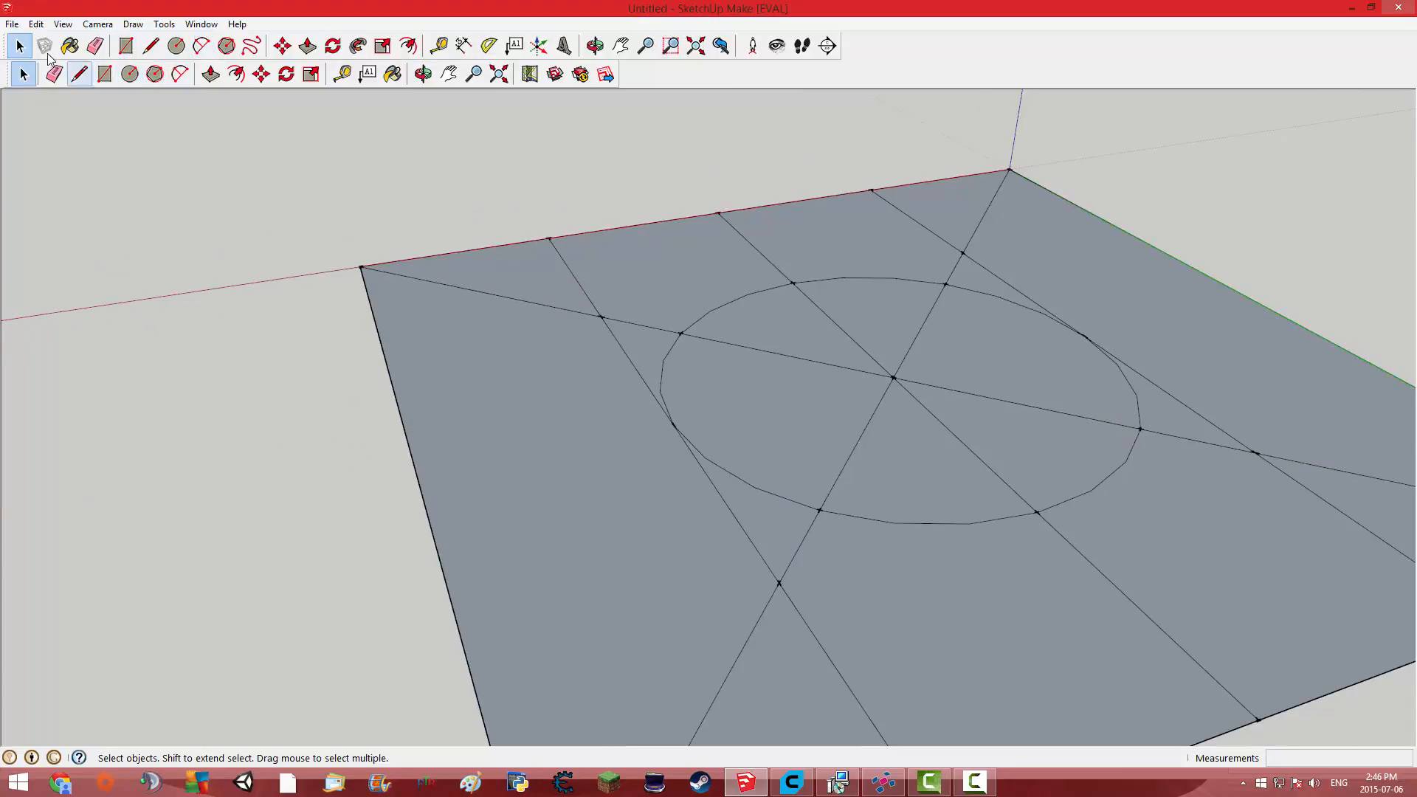
{"action": "left_click", "coordinate": [52, 76]}
{"action": "mouse_move", "coordinate": [942, 215]}
{"action": "left_mouse_down"}
{"action": "mouse_move", "coordinate": [873, 241]}
{"action": "mouse_move", "coordinate": [575, 269]}
{"action": "left_mouse_up"}
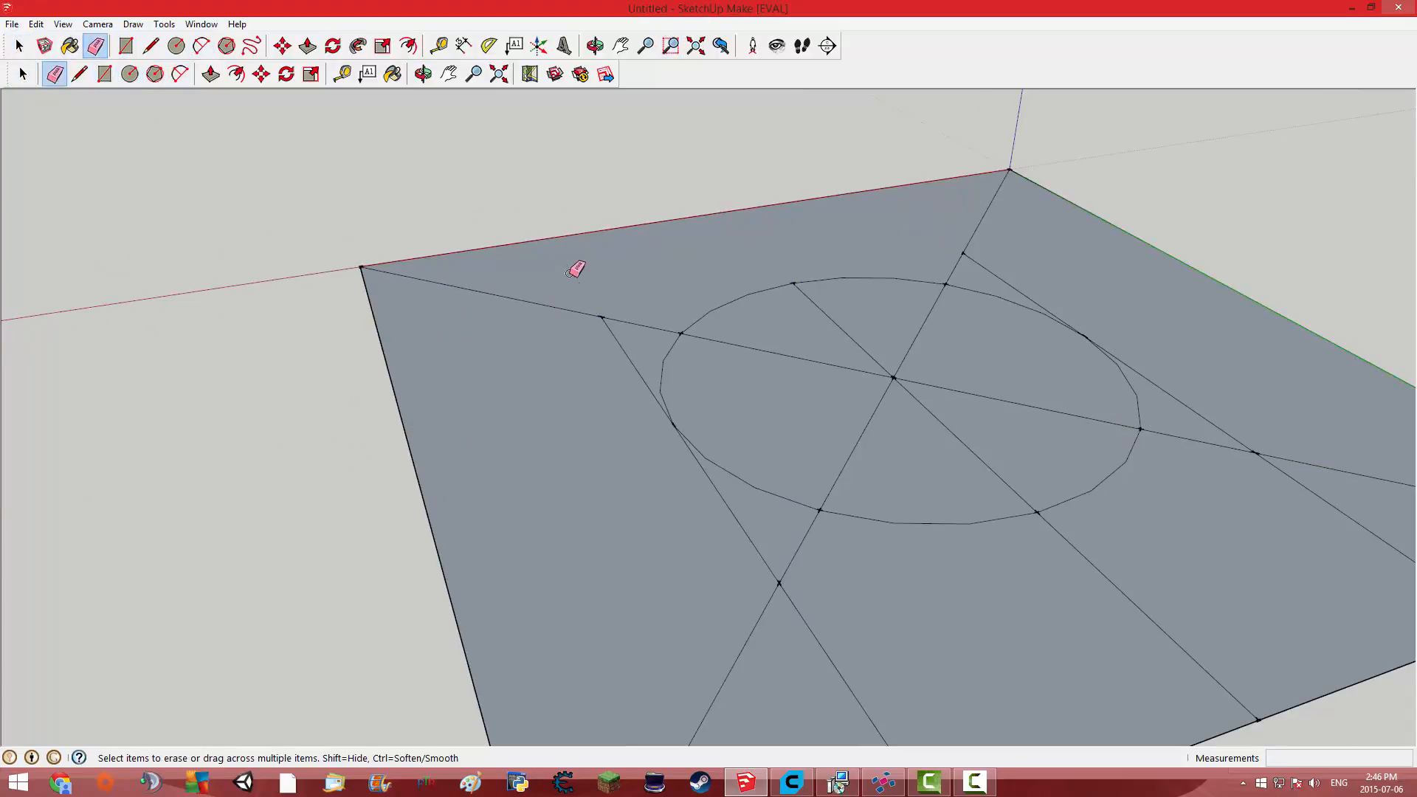
{"action": "mouse_move", "coordinate": [1078, 253]}
{"action": "left_mouse_down"}
{"action": "mouse_move", "coordinate": [967, 233]}
{"action": "mouse_move", "coordinate": [985, 264]}
{"action": "left_mouse_up"}
{"action": "mouse_move", "coordinate": [540, 297]}
{"action": "left_mouse_down"}
{"action": "mouse_move", "coordinate": [626, 339]}
{"action": "mouse_move", "coordinate": [583, 395]}
{"action": "mouse_move", "coordinate": [573, 348]}
{"action": "left_mouse_up"}
{"action": "left_click_drag", "start_coordinate": [789, 591], "coordinate": [770, 578]}
{"action": "mouse_move", "coordinate": [1318, 450]}
{"action": "left_mouse_down"}
{"action": "mouse_move", "coordinate": [1218, 442]}
{"action": "mouse_move", "coordinate": [1259, 478]}
{"action": "left_mouse_up"}
{"action": "left_click_drag", "start_coordinate": [1129, 594], "coordinate": [1111, 598]}
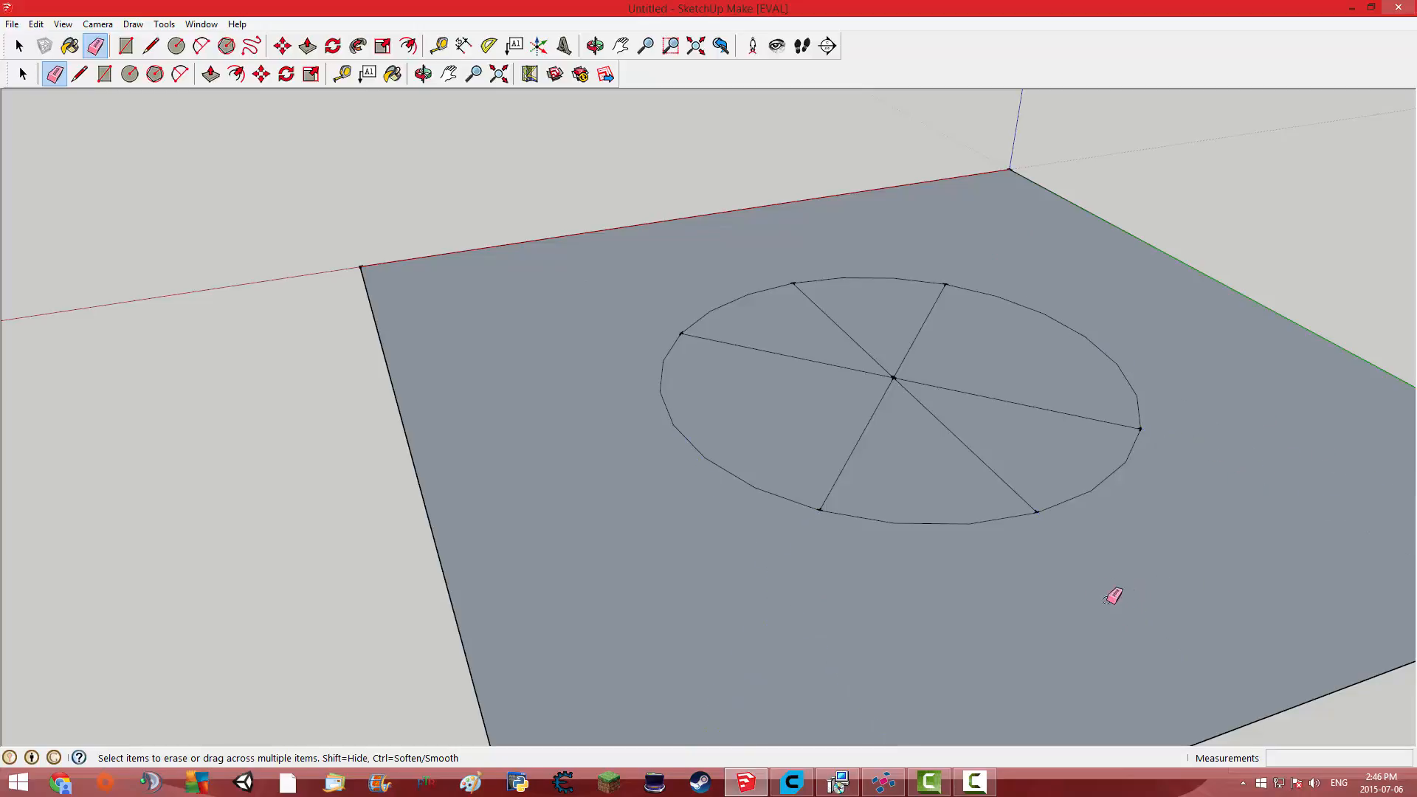
{"action": "mouse_move", "coordinate": [931, 390]}
{"action": "left_mouse_down"}
{"action": "mouse_move", "coordinate": [889, 396]}
{"action": "mouse_move", "coordinate": [896, 358]}
{"action": "mouse_move", "coordinate": [879, 366]}
{"action": "left_mouse_up"}
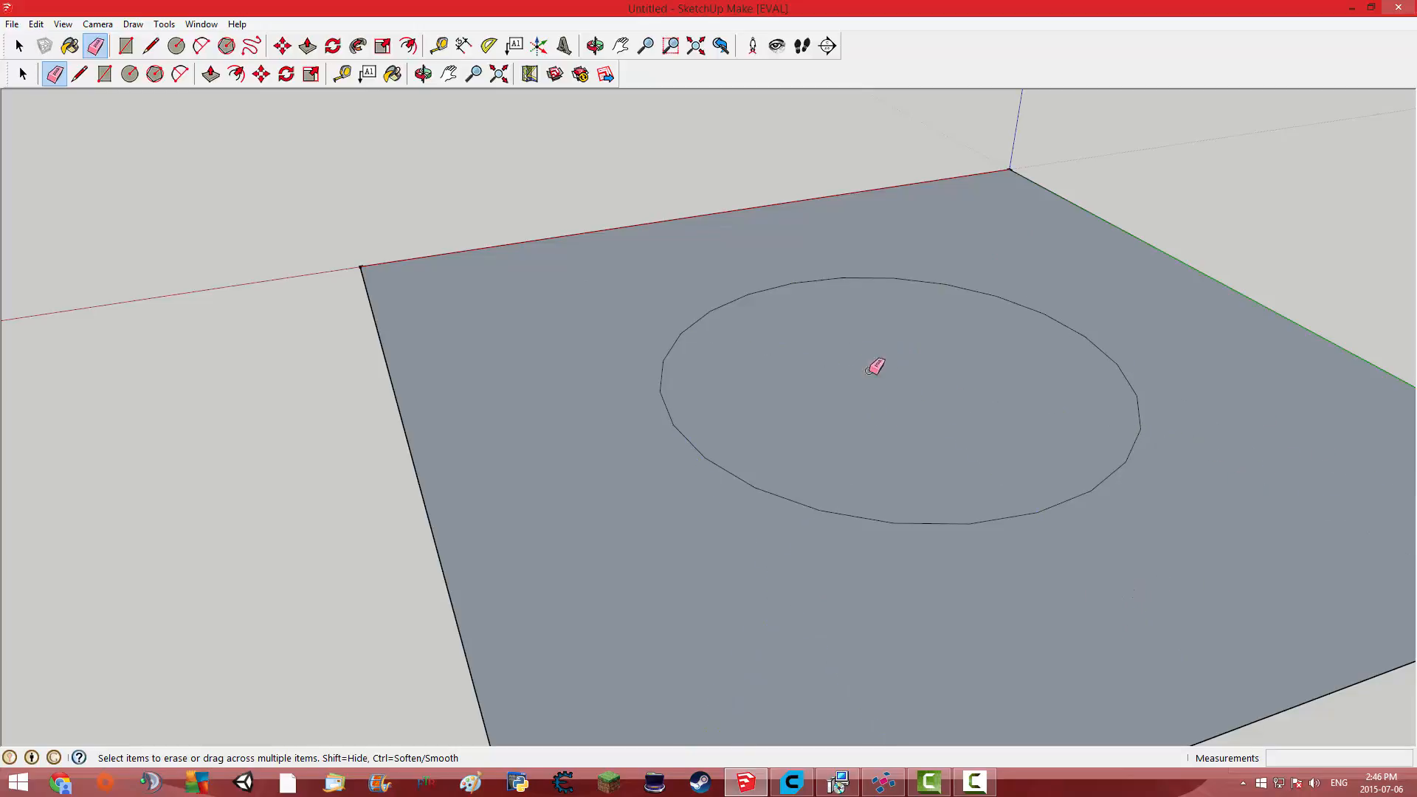
- Draw a circle with a 6 mm radius near the middle of the larger circle
{"action": "scroll", "coordinate": [765, 431], "scroll_direction": "down", "scroll_amount": 2}
{"action": "right_click", "coordinate": [1057, 332]}
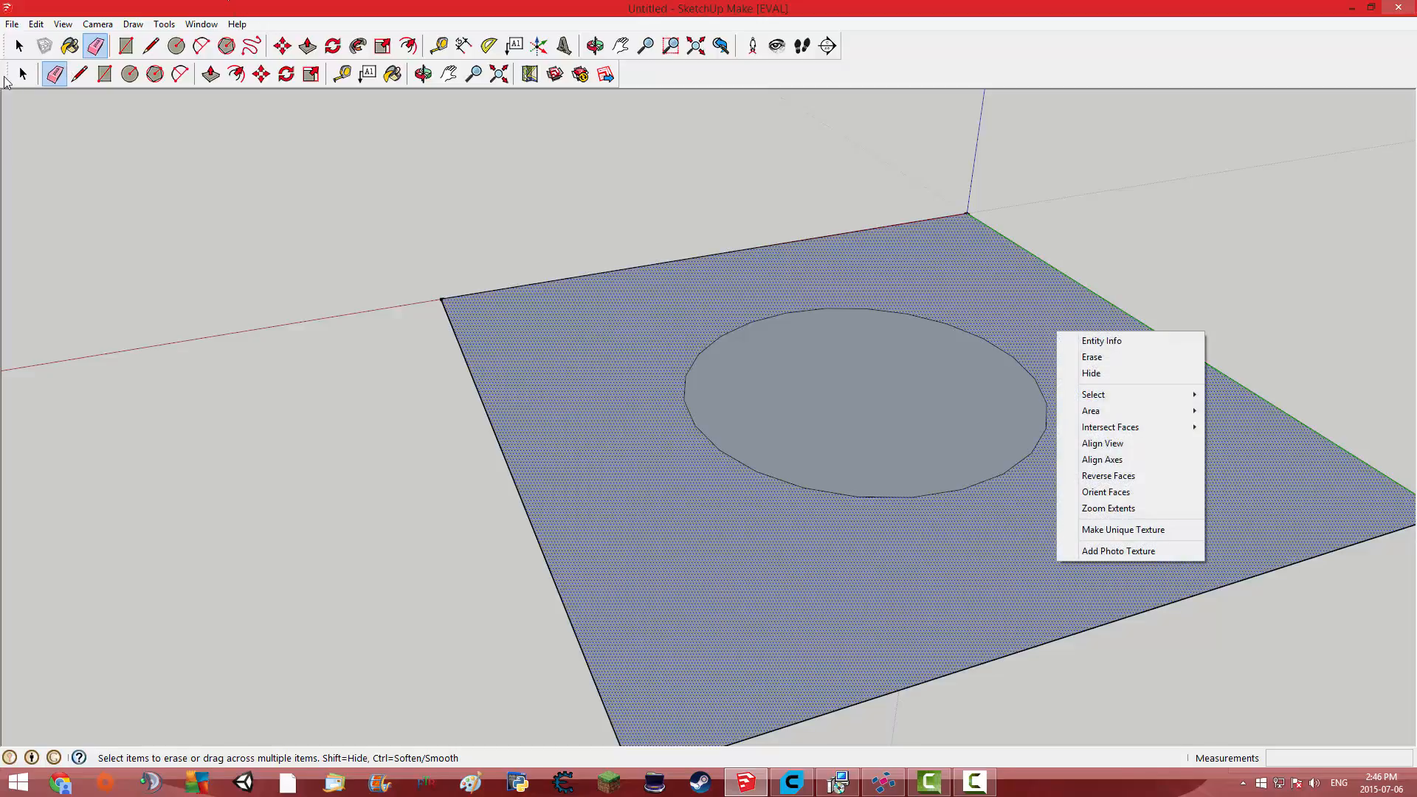
{"action": "left_click", "coordinate": [23, 74]}
{"action": "middle_click_drag", "start_coordinate": [1272, 332], "coordinate": [775, 436]}
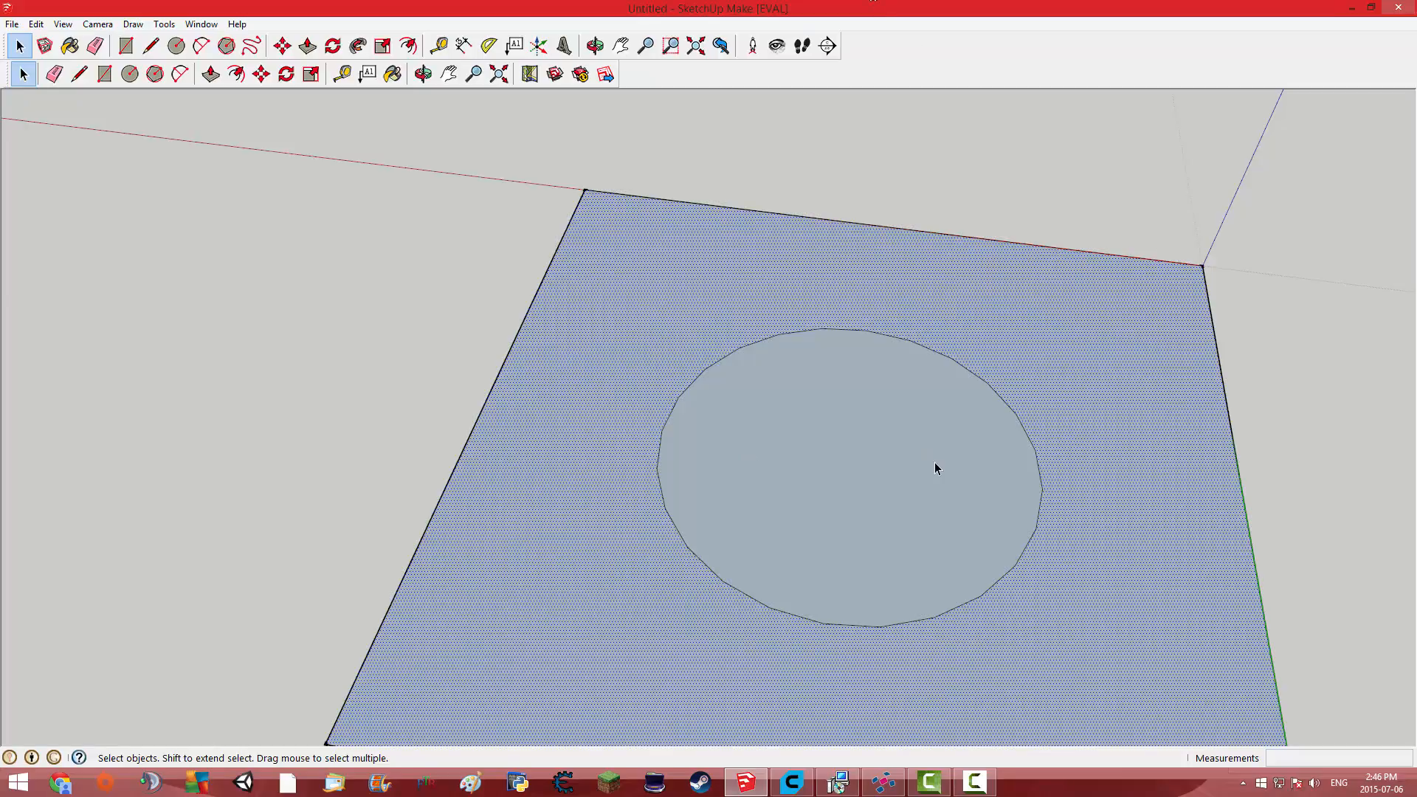
{"action": "left_click", "coordinate": [130, 74]}
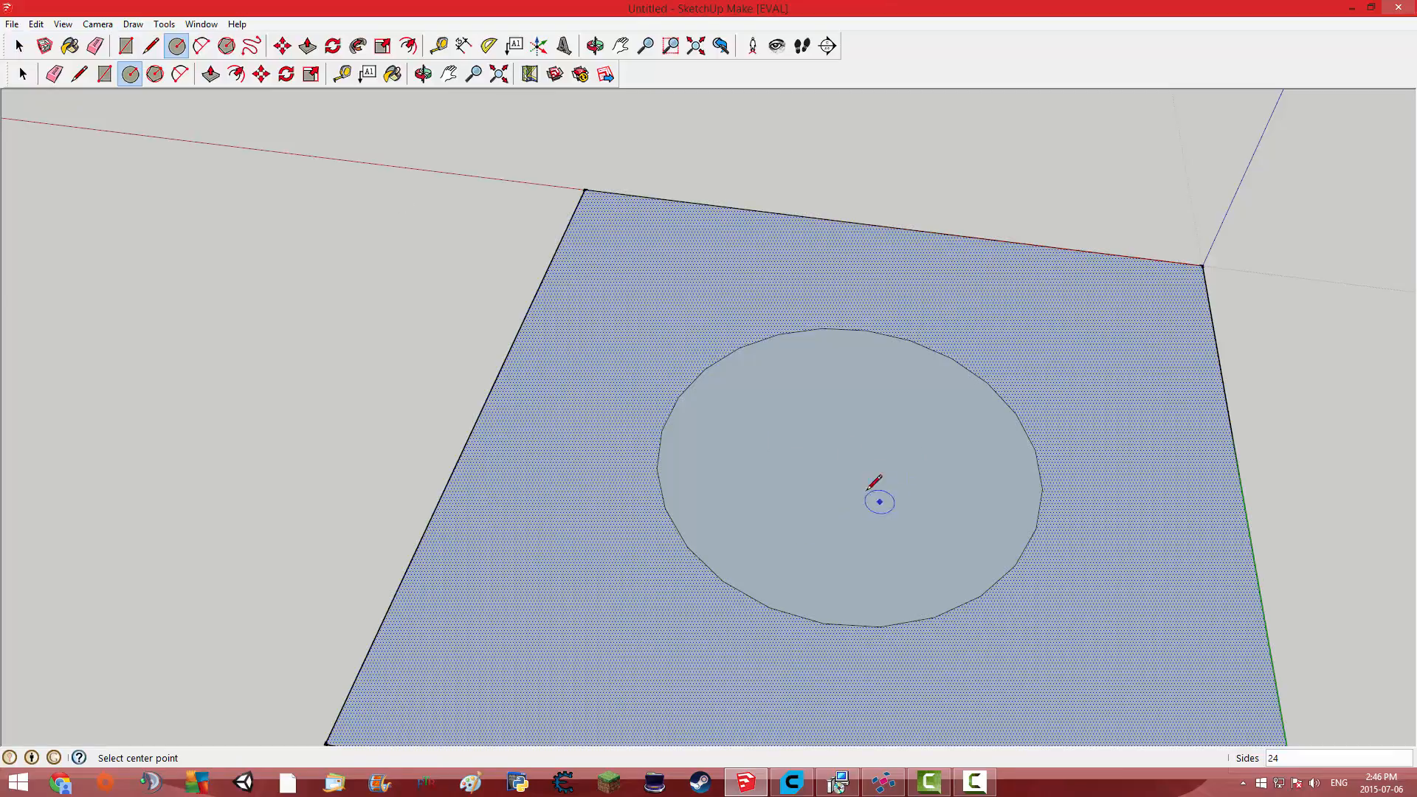
{"action": "left_click", "coordinate": [847, 459]}
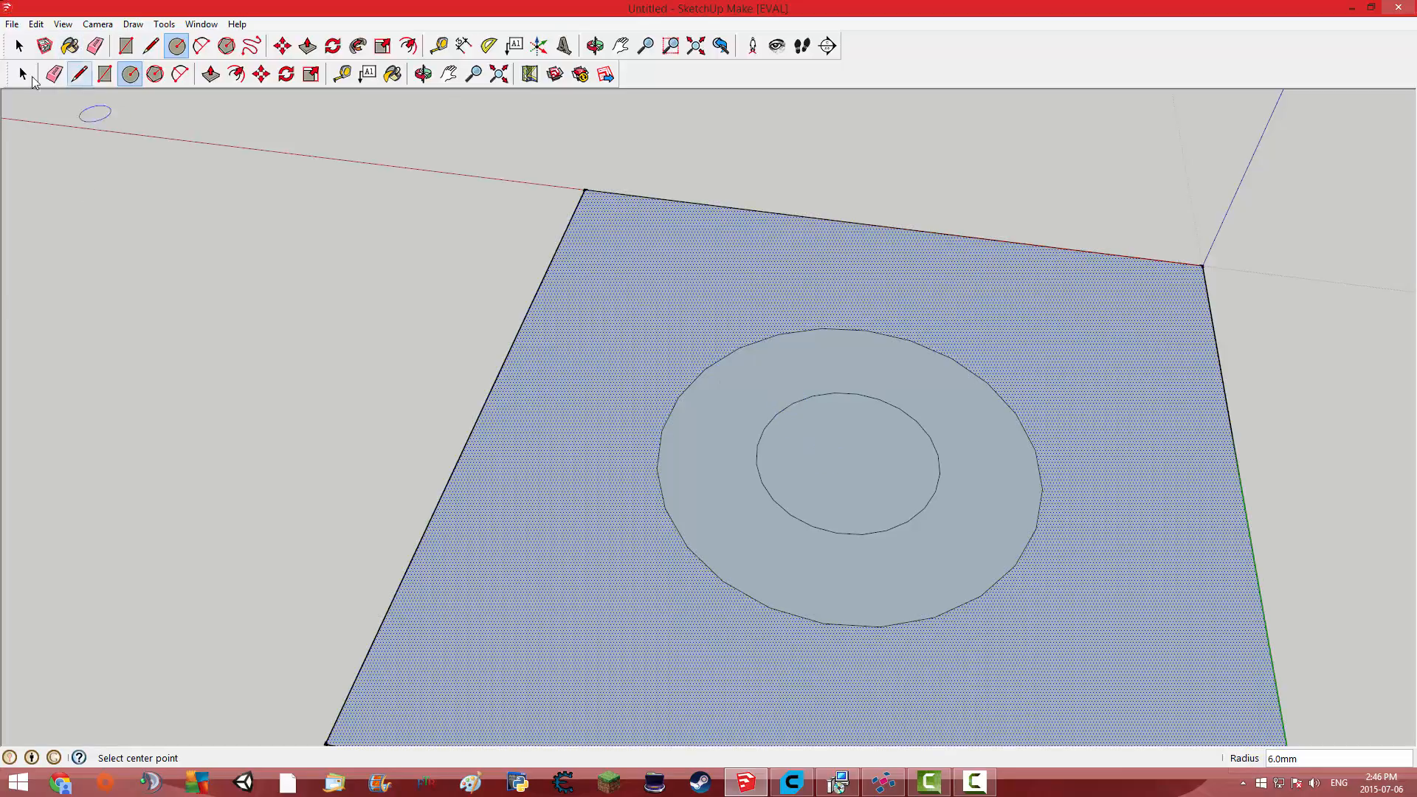
- Try removing the small inner circle and undo the removal
{"action": "left_click", "coordinate": [20, 45]}
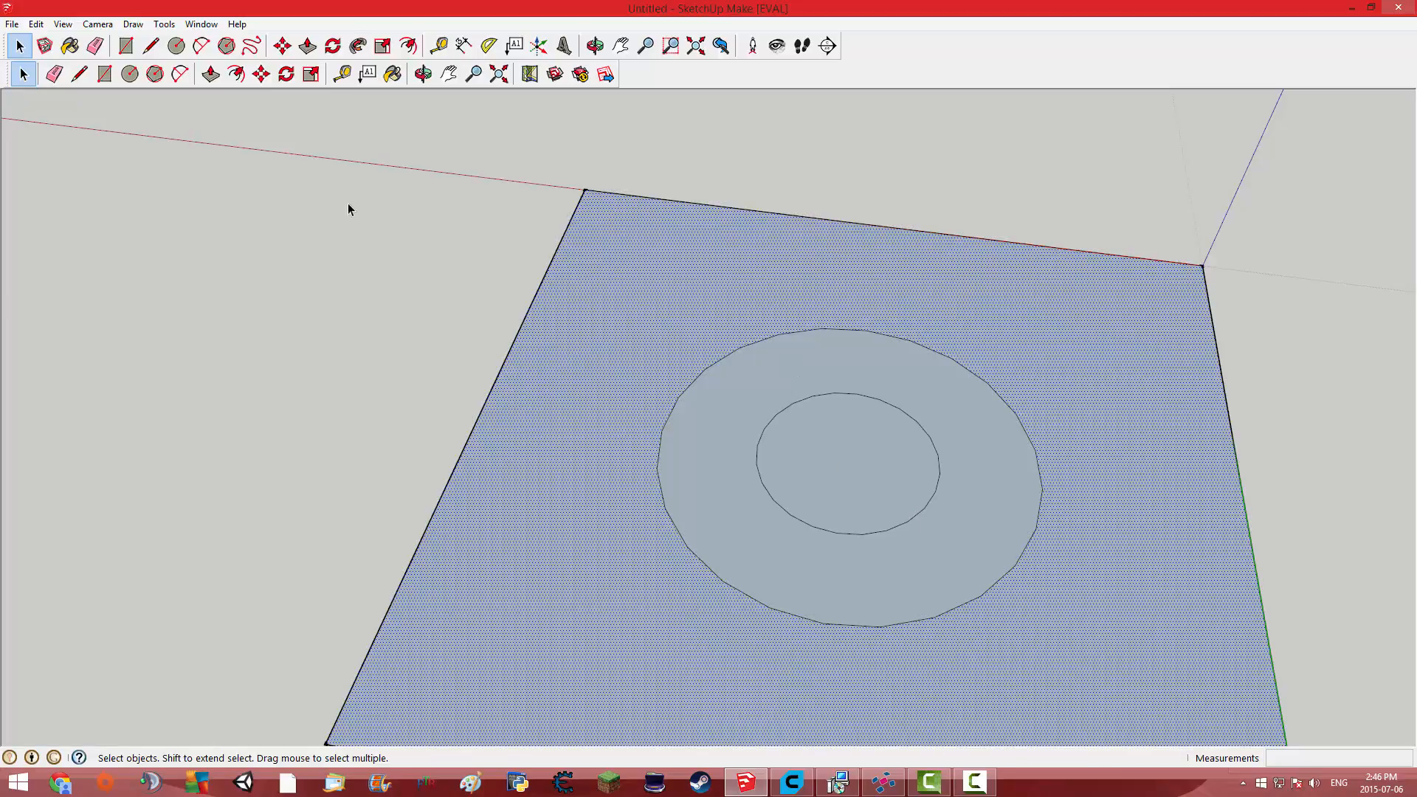
{"action": "left_click", "coordinate": [763, 490]}
{"action": "right_click", "coordinate": [764, 489]}
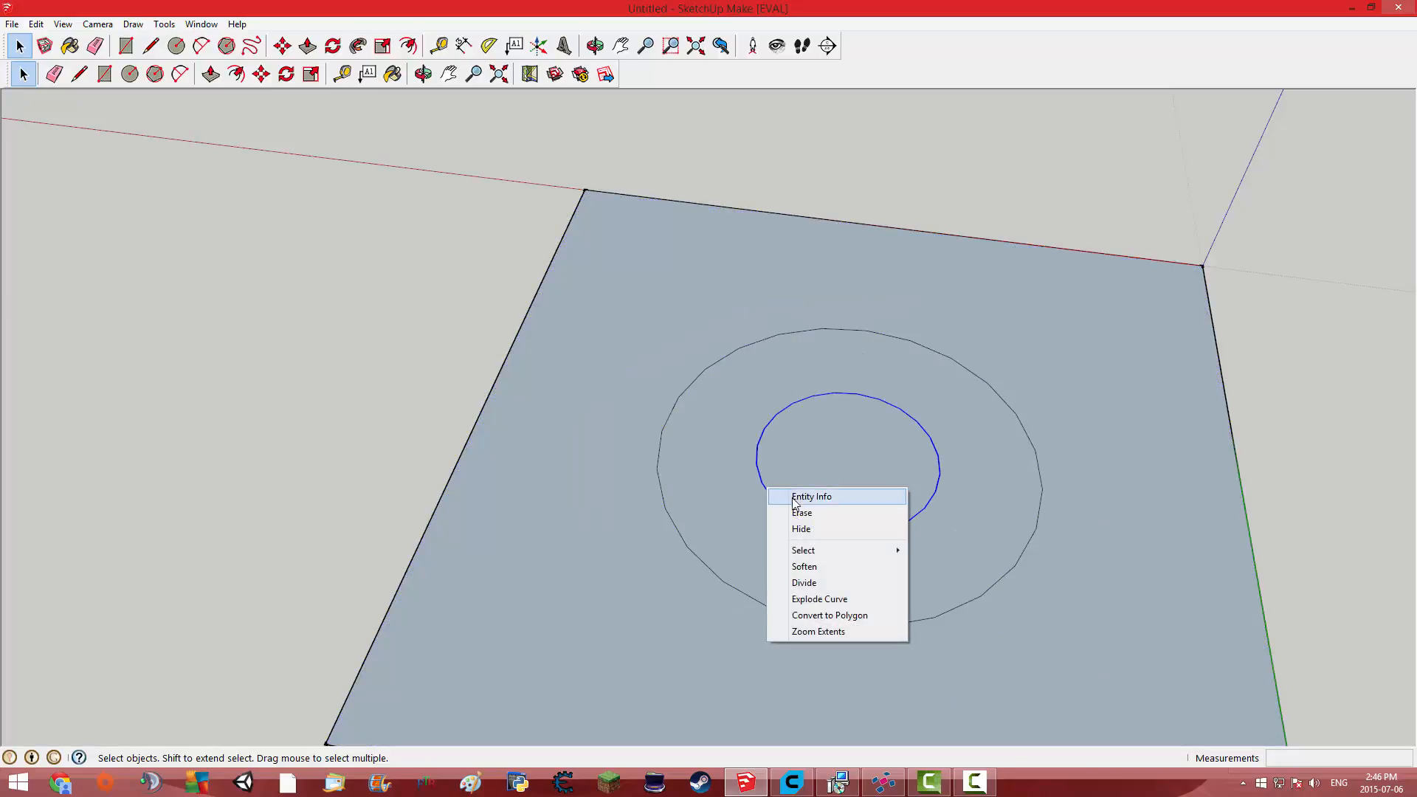
{"action": "left_click", "coordinate": [806, 522]}
{"action": "left_click", "coordinate": [35, 23]}
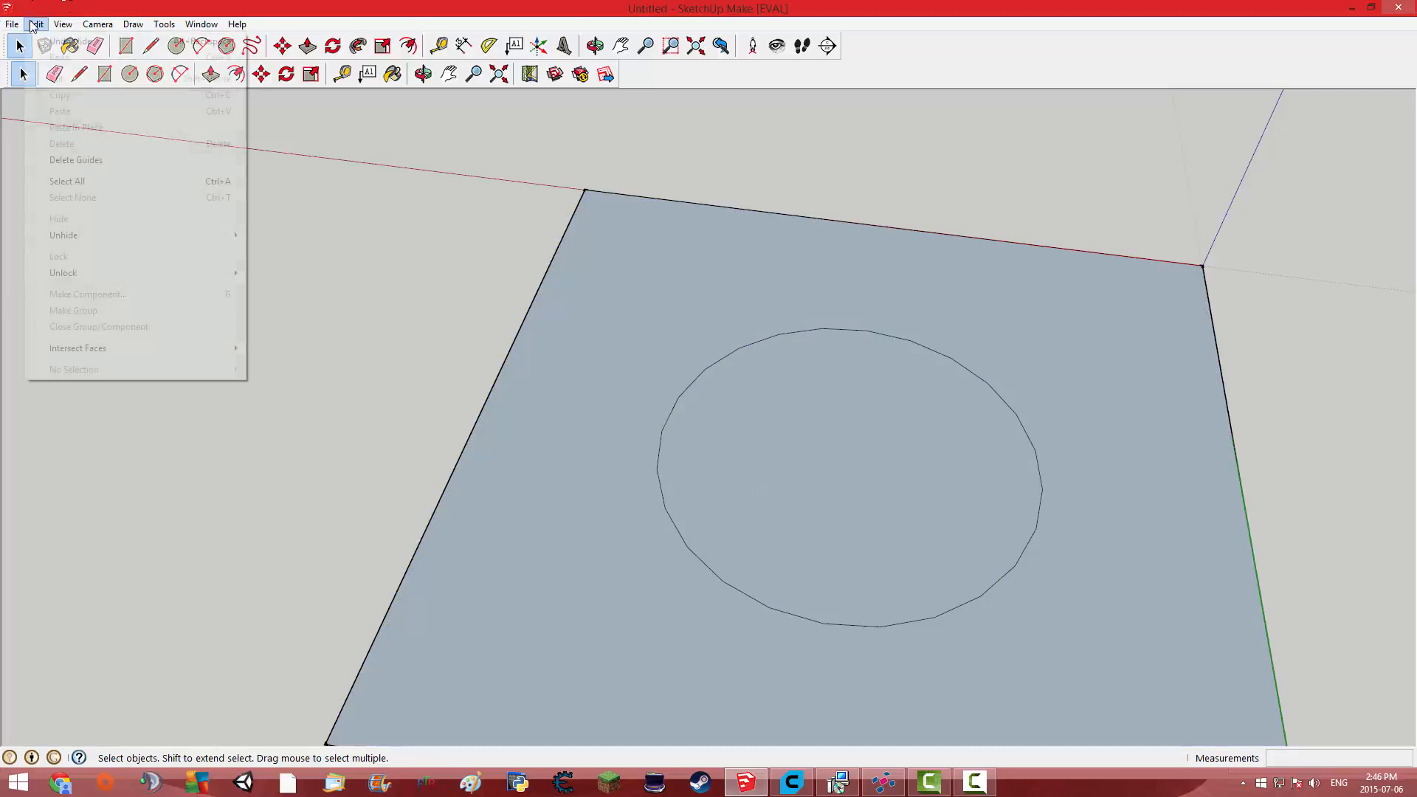
{"action": "left_click", "coordinate": [52, 41]}
- Erase the small inner circle
{"action": "left_click", "coordinate": [758, 474]}
{"action": "right_click", "coordinate": [758, 475]}
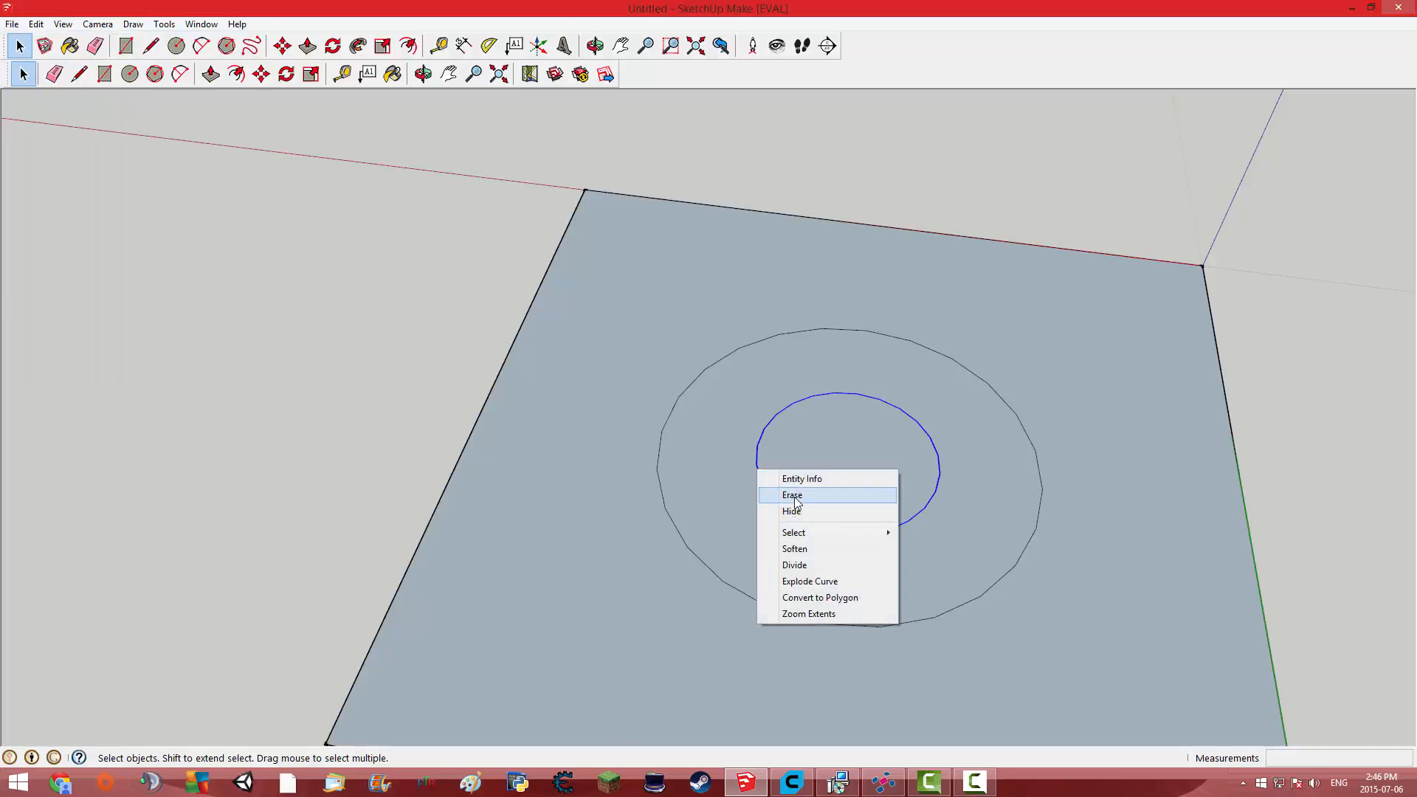
{"action": "left_click", "coordinate": [790, 505]}
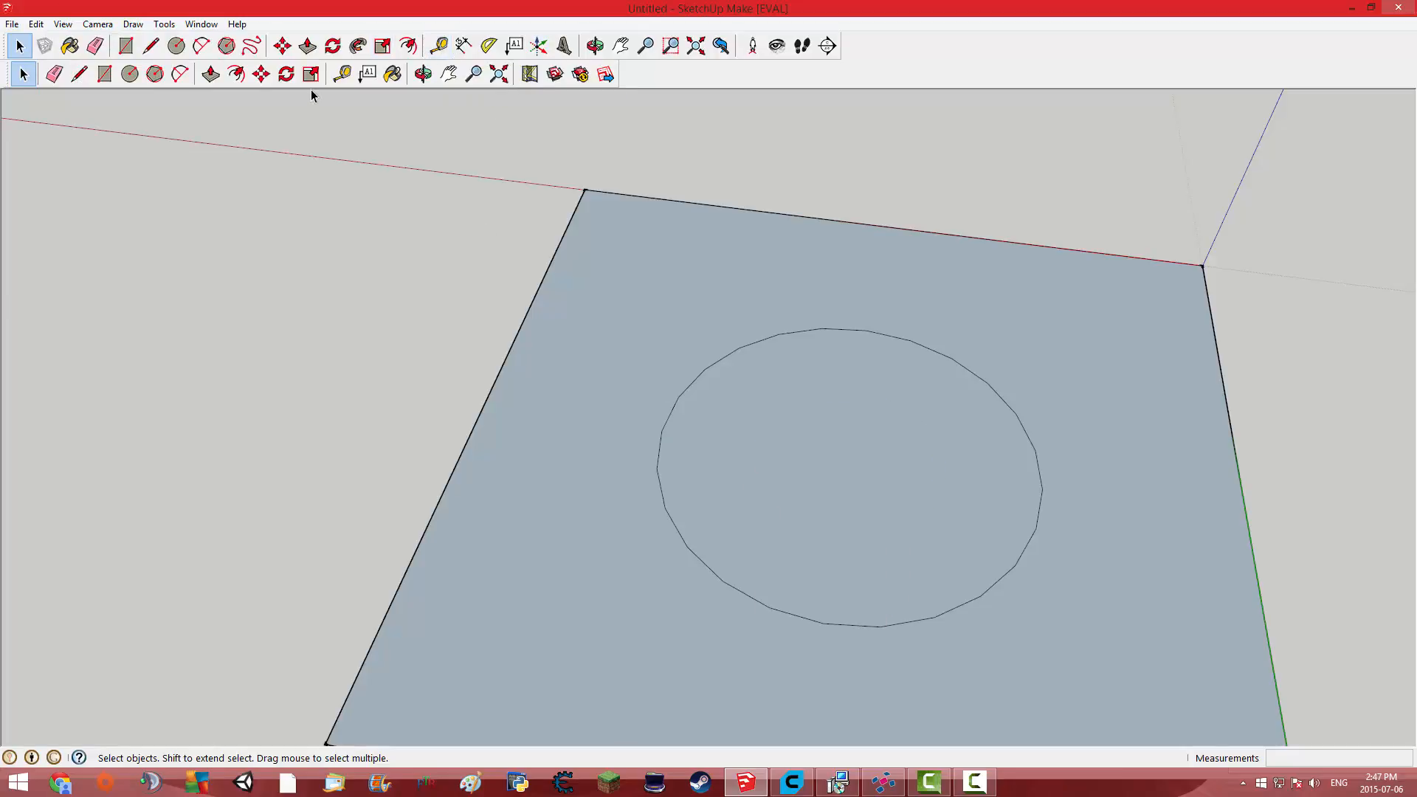
- Push/Pull the circular face upward by 50 mm to form a cylinder
{"action": "scroll", "coordinate": [667, 331], "scroll_direction": "down", "scroll_amount": 3}
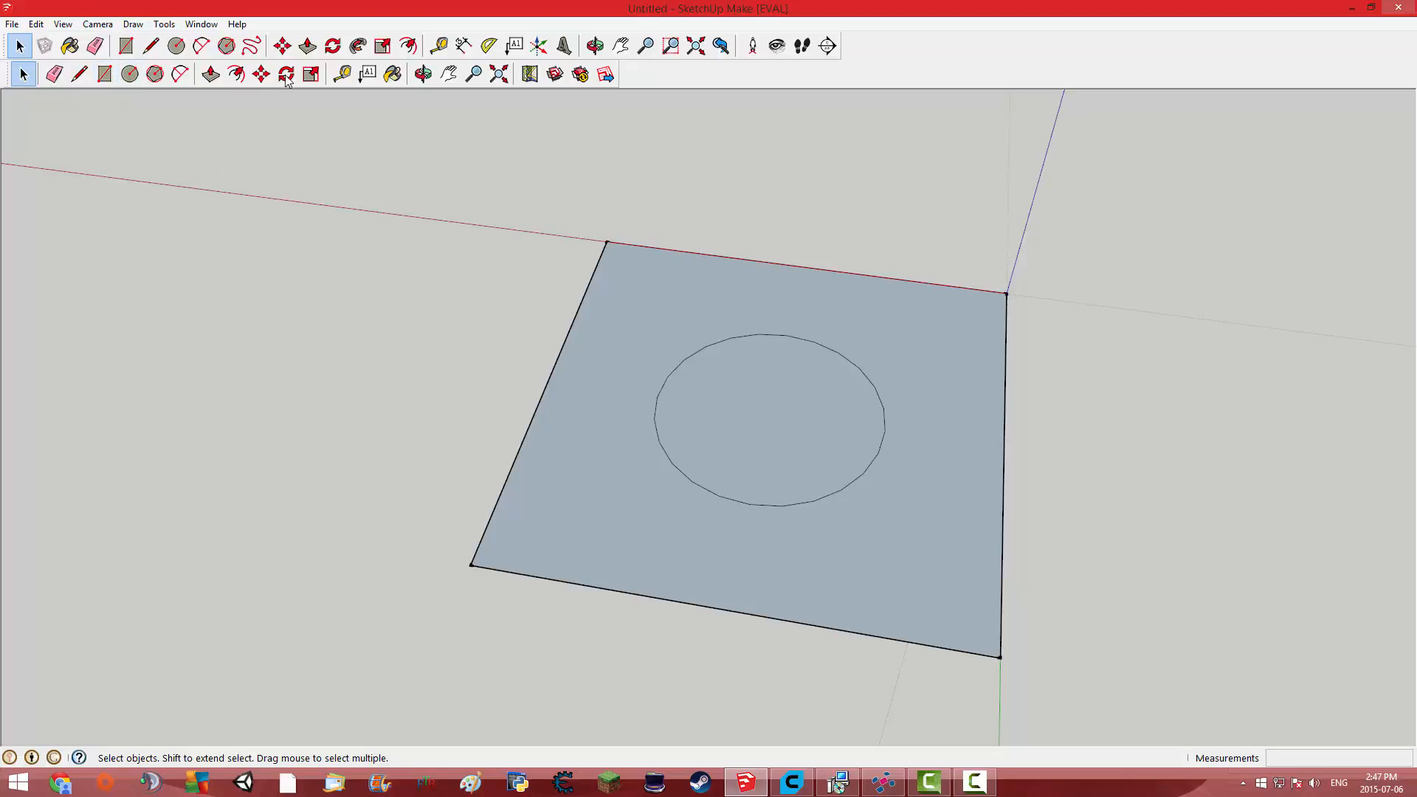
{"action": "left_click", "coordinate": [210, 74]}
{"action": "left_click_drag", "start_coordinate": [816, 450], "coordinate": [786, 175]}
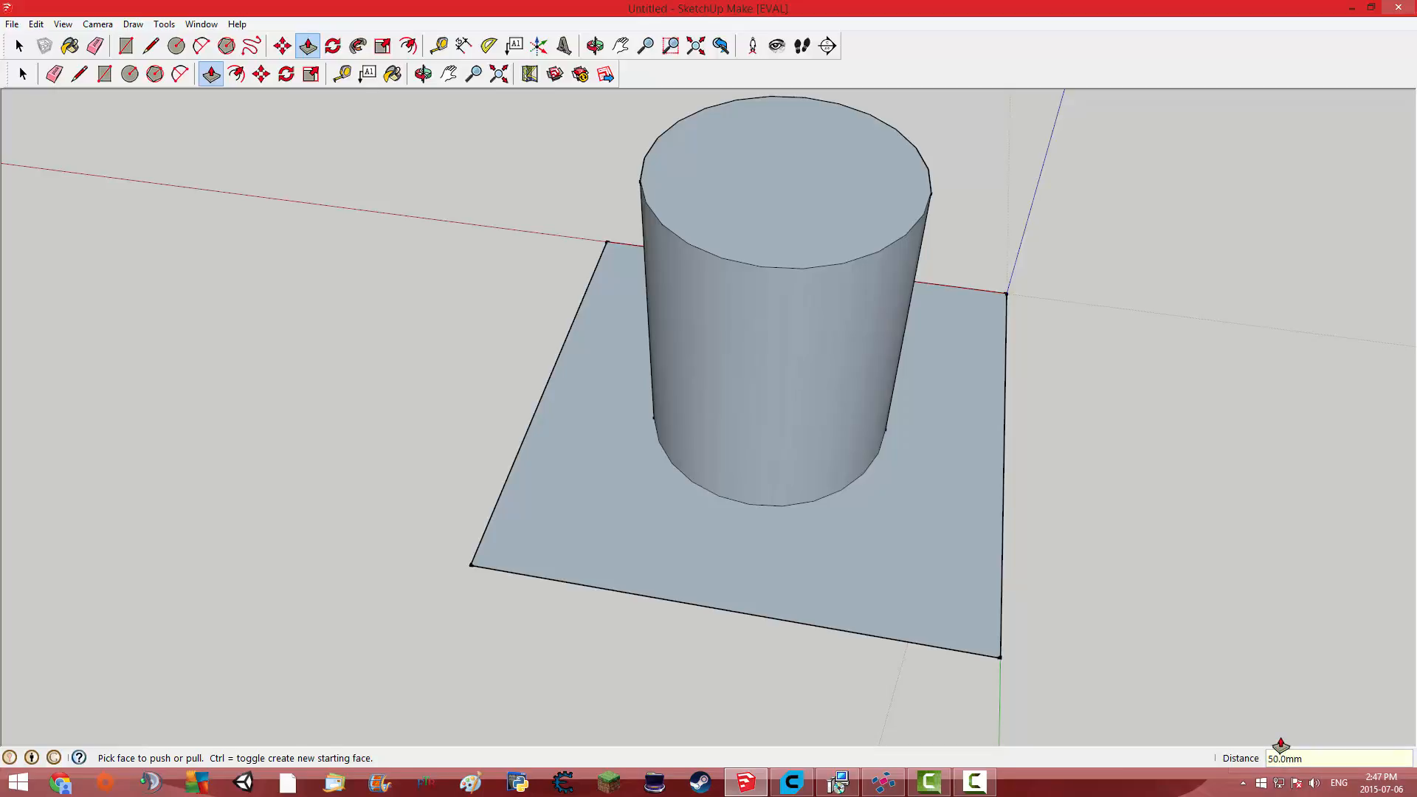
{"action": "key", "text": "Return"}
{"action": "scroll", "coordinate": [972, 507], "scroll_direction": "down", "scroll_amount": 2}
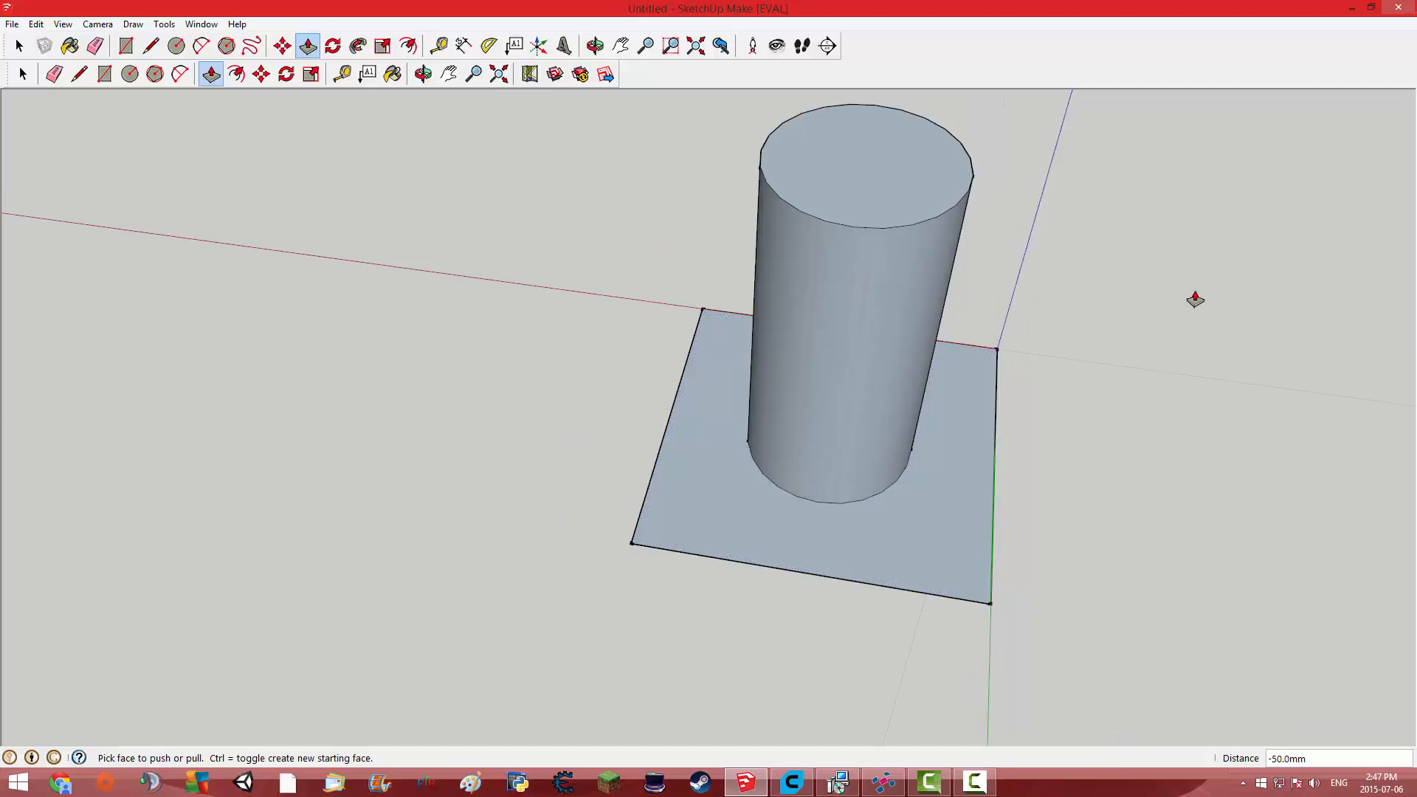
- Push/Pull the square face around the cylinder upward to give the base plate a 5 mm thickness
{"action": "middle_click_drag", "start_coordinate": [1073, 310], "coordinate": [1123, 484]}
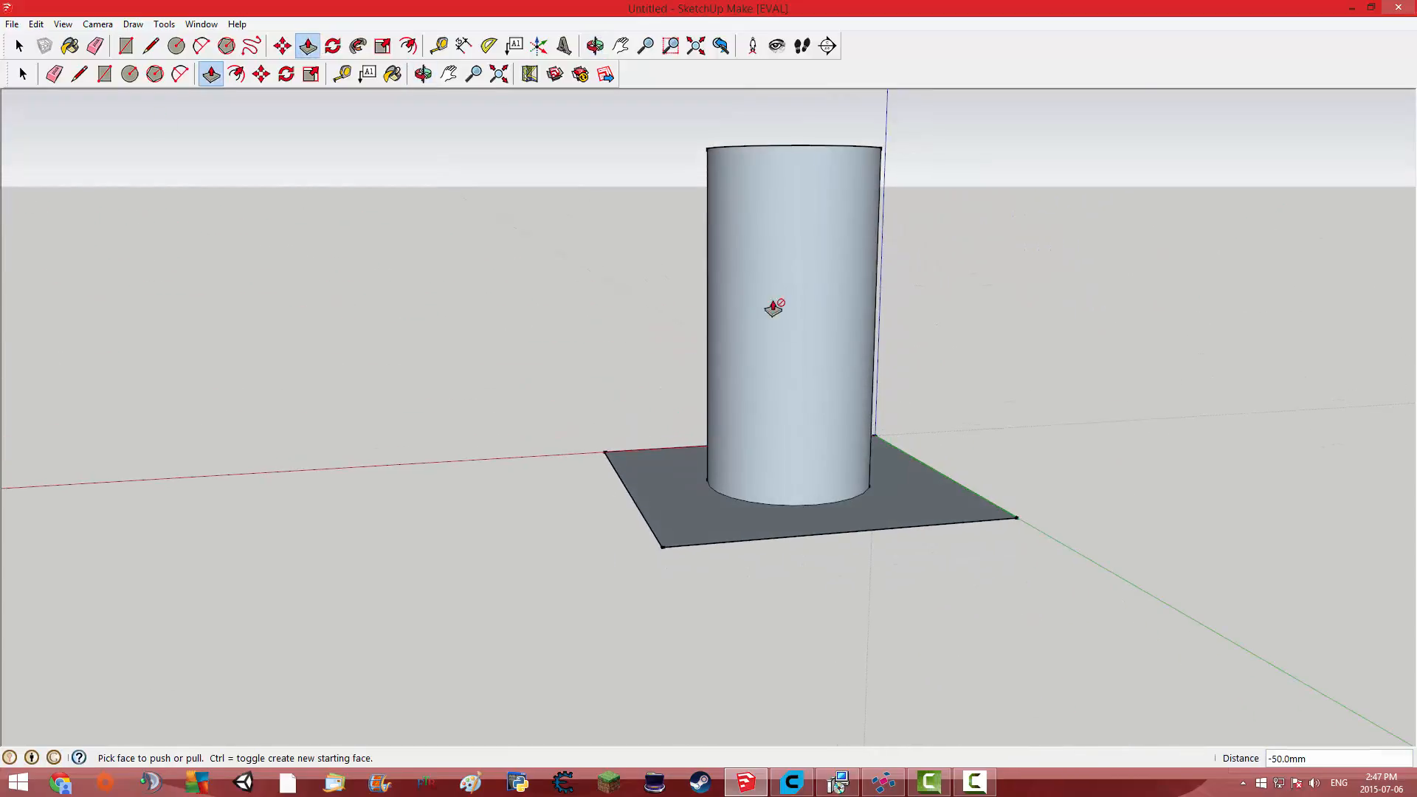
{"action": "left_click", "coordinate": [693, 537]}
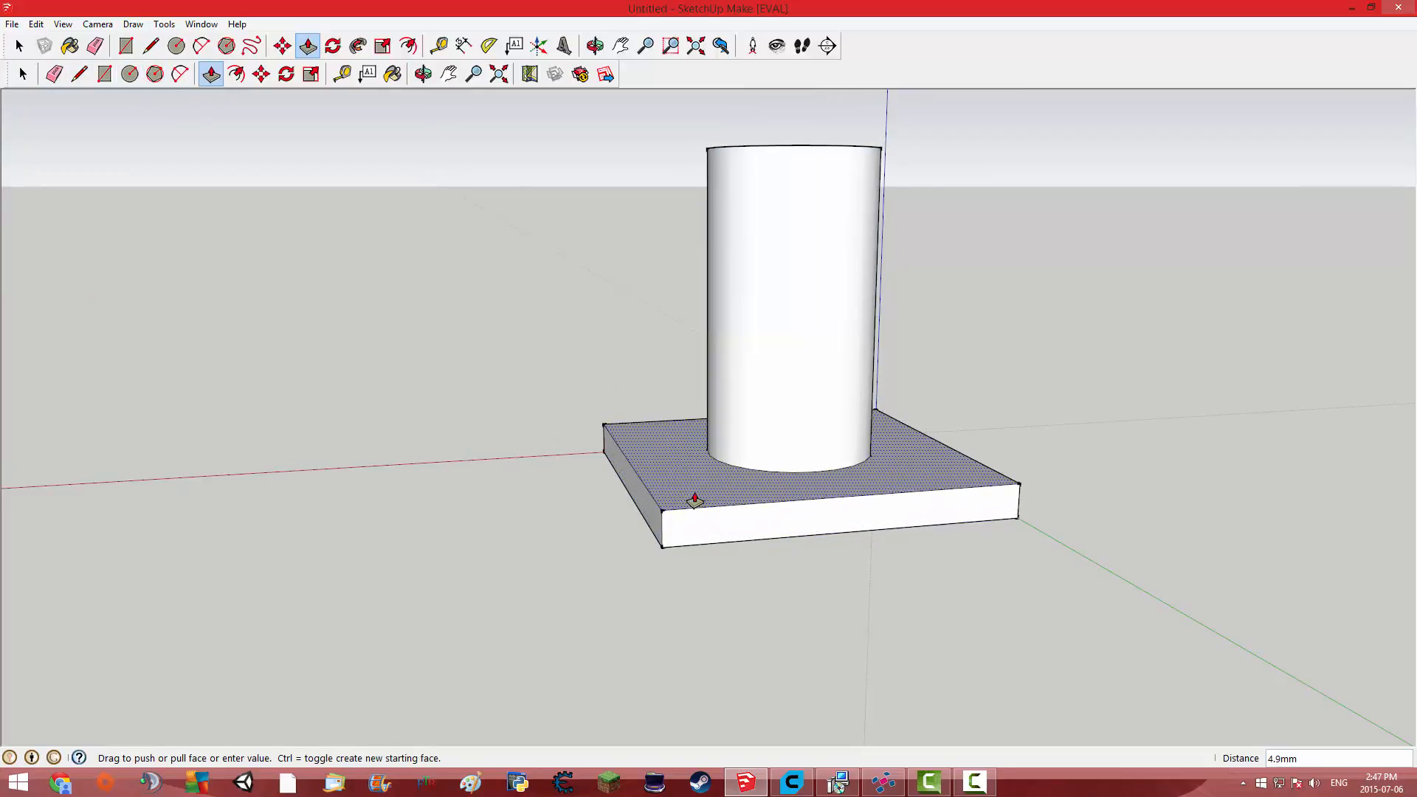
{"action": "left_click", "coordinate": [698, 497]}
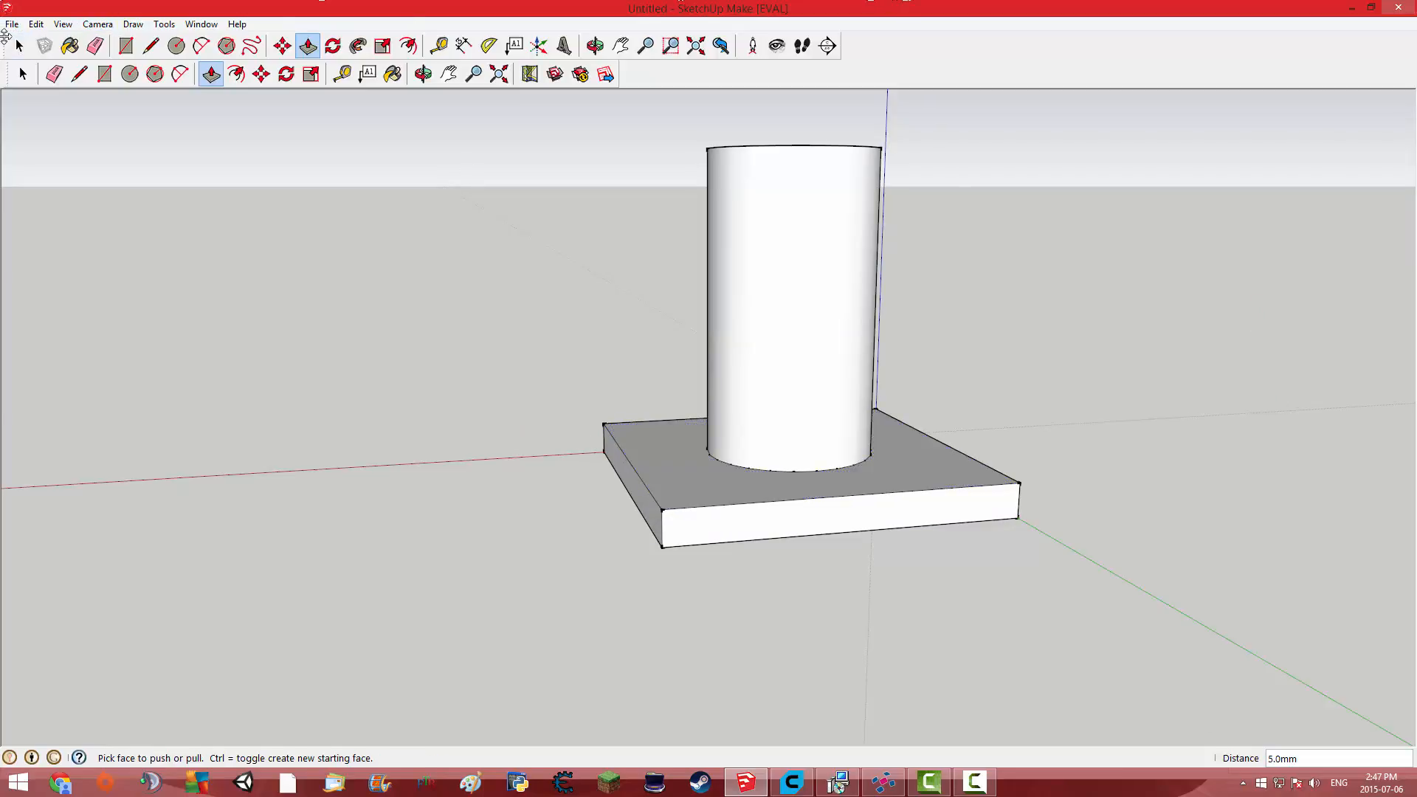
{"action": "middle_click_drag", "start_coordinate": [1203, 374], "coordinate": [1131, 464]}
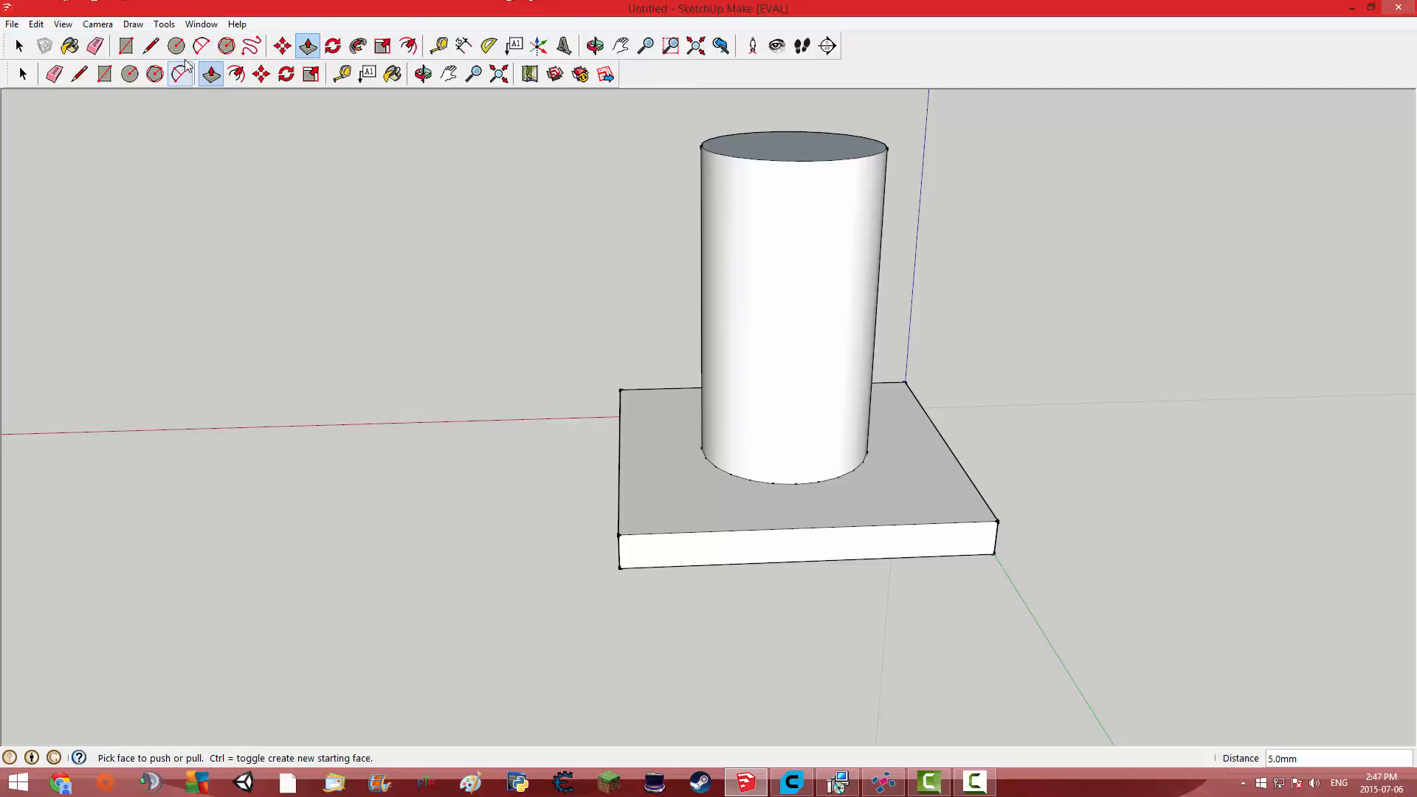
{"action": "left_click", "coordinate": [97, 24]}
{"action": "left_click", "coordinate": [97, 25]}
{"action": "left_click", "coordinate": [424, 74]}
{"action": "left_click_drag", "start_coordinate": [950, 195], "coordinate": [794, 395]}
{"action": "key", "text": "p"}
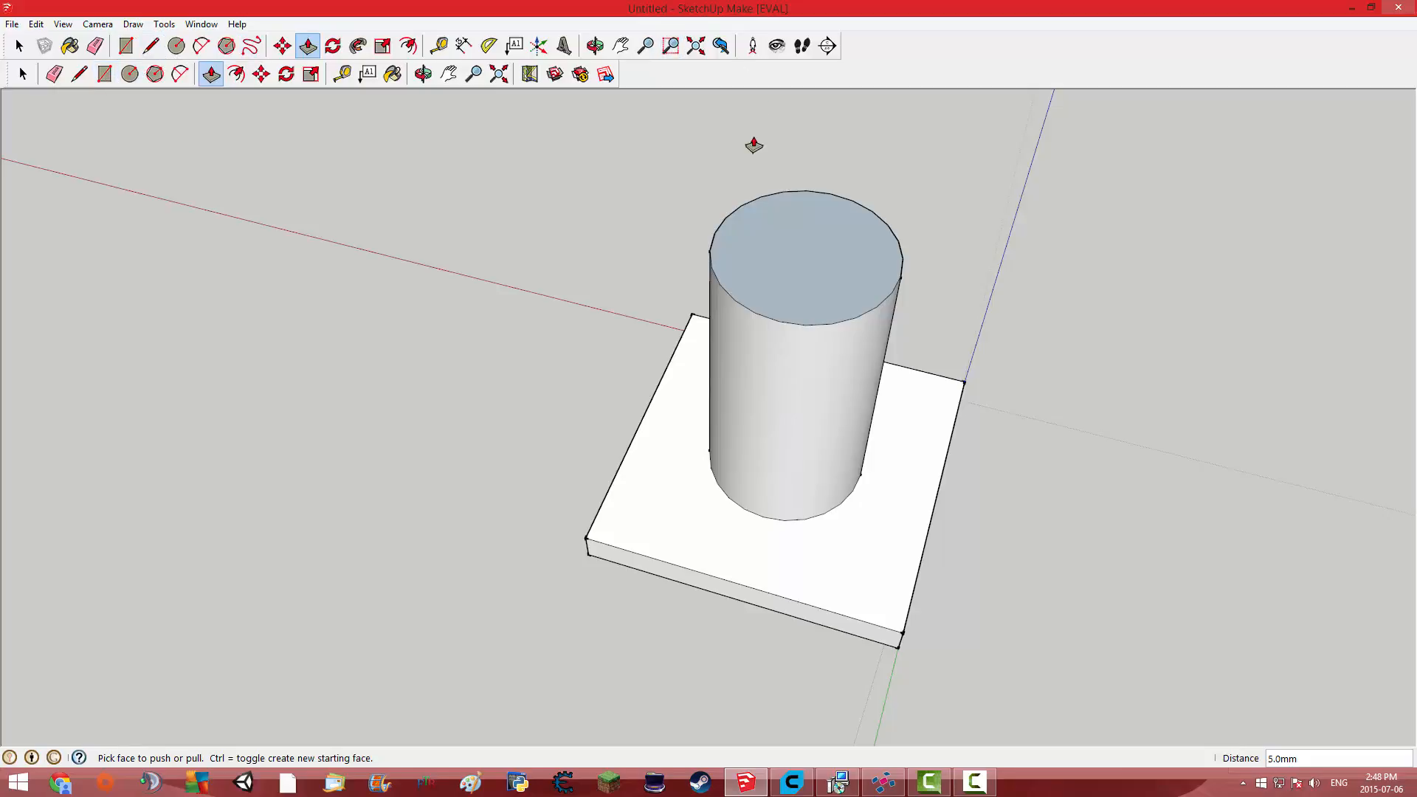
{"action": "middle_click_drag", "start_coordinate": [989, 290], "coordinate": [904, 161]}
{"action": "left_click", "coordinate": [104, 74]}
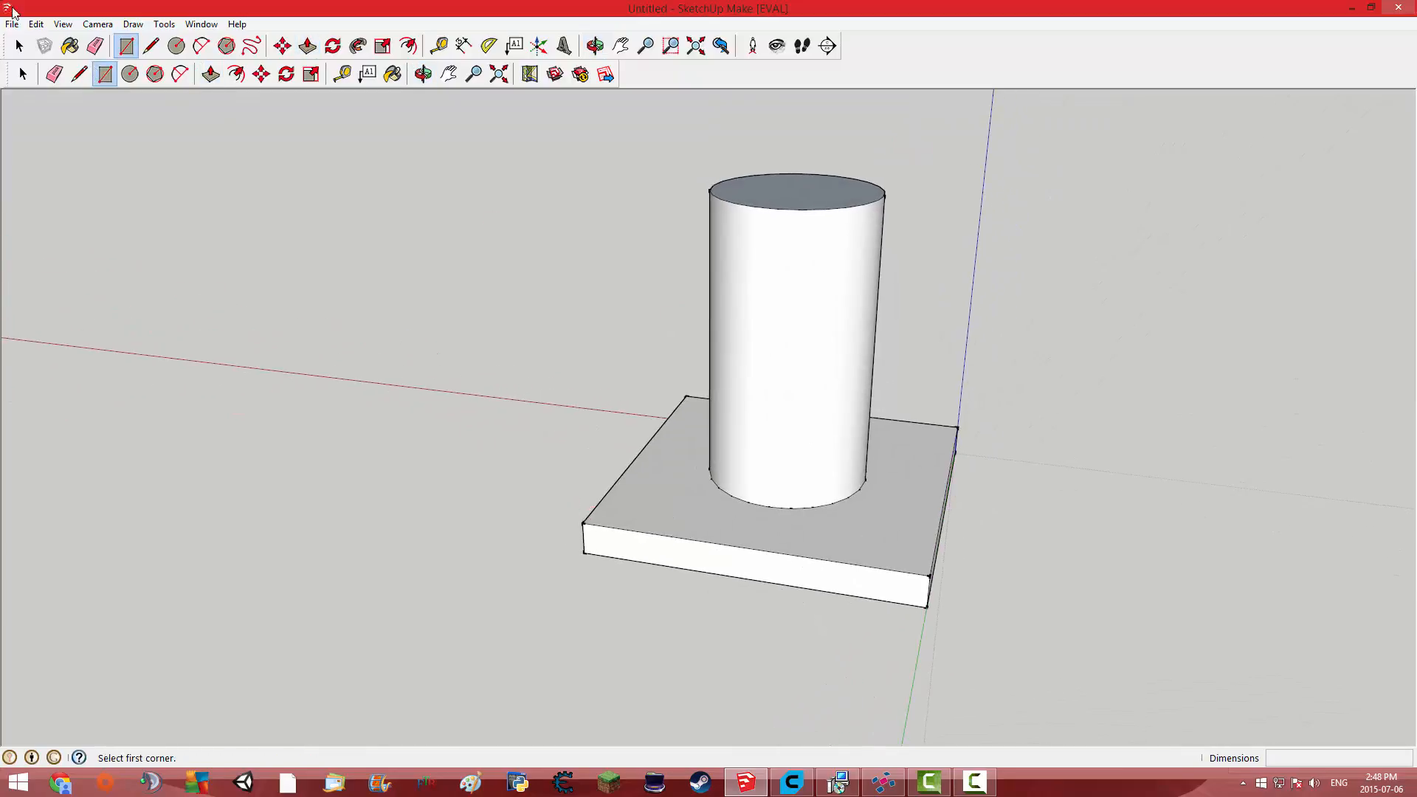
{"action": "left_click", "coordinate": [79, 74]}
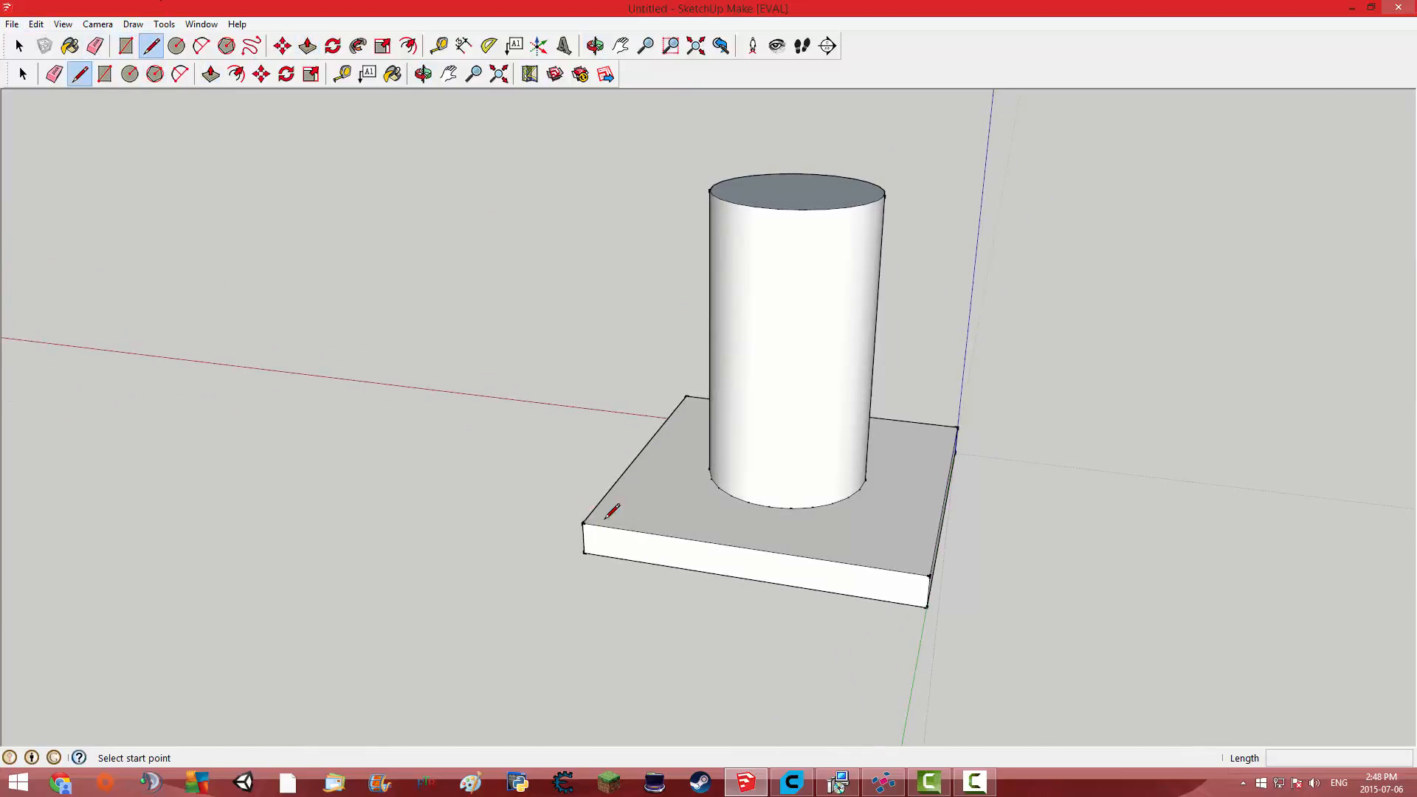
{"action": "left_click", "coordinate": [584, 523]}
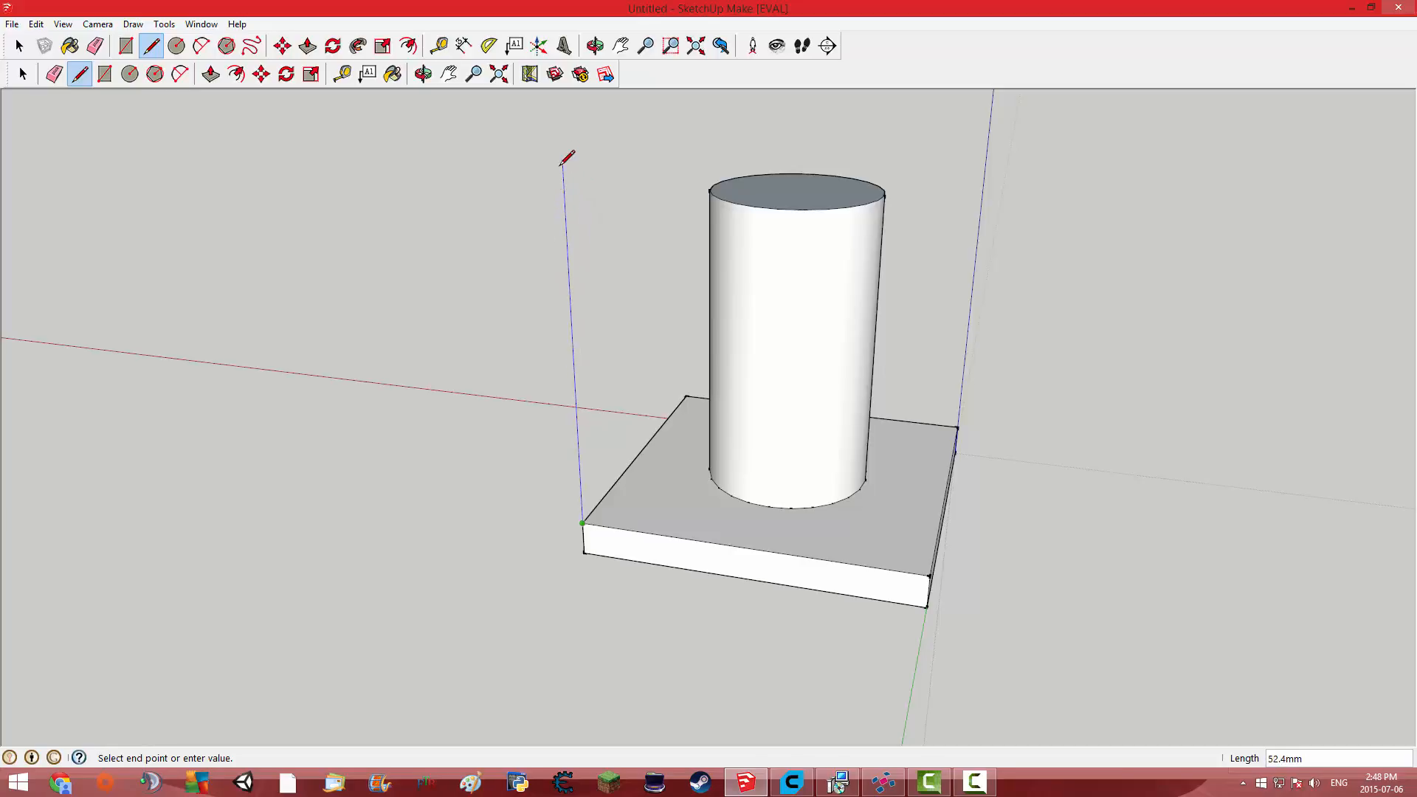
{"action": "left_click", "coordinate": [23, 74]}
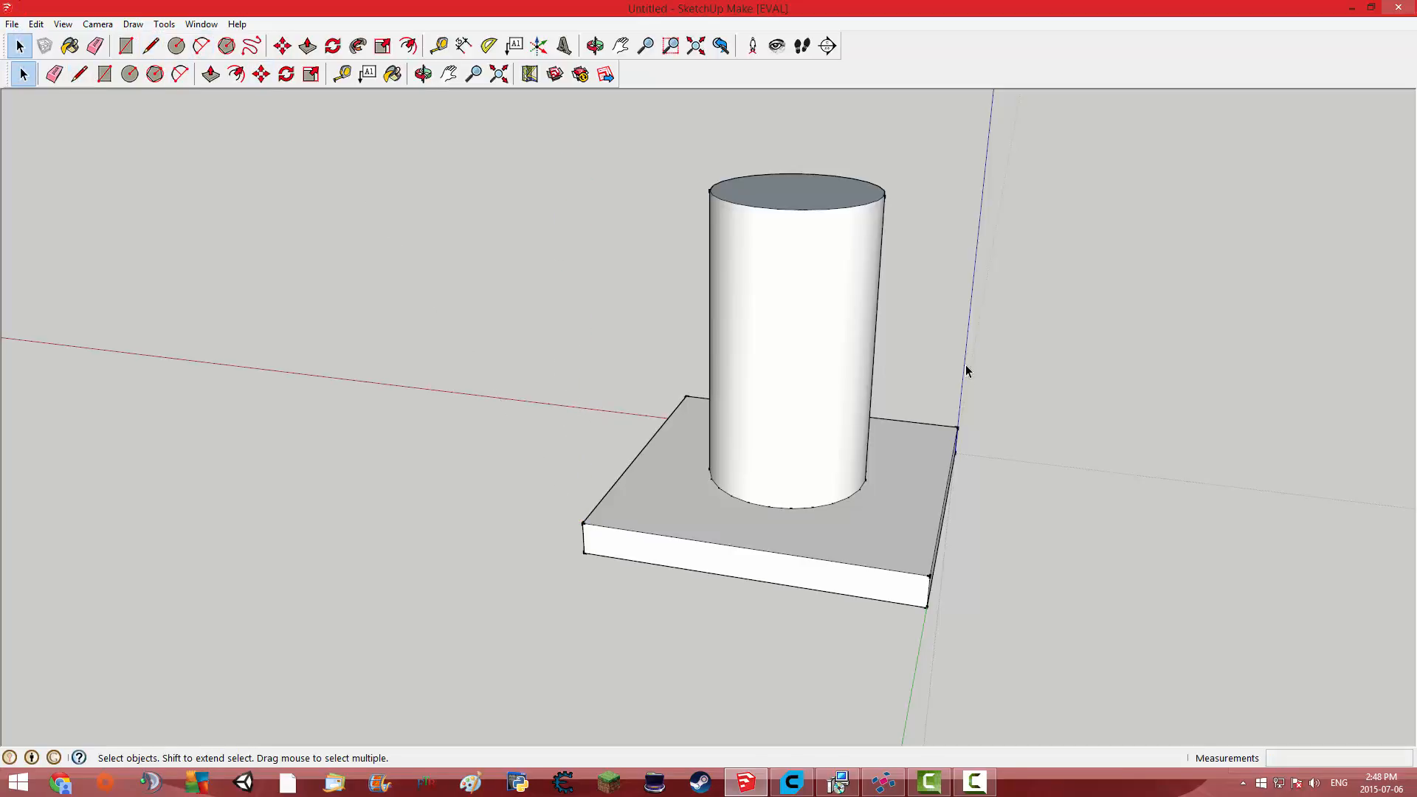
- Draw two perpendicular lines across the cylinder's top face, crossing at its centre
{"action": "scroll", "coordinate": [968, 362], "scroll_direction": "down", "scroll_amount": 1}
{"action": "middle_click_drag", "start_coordinate": [987, 344], "coordinate": [879, 567]}
{"action": "left_click", "coordinate": [153, 49]}
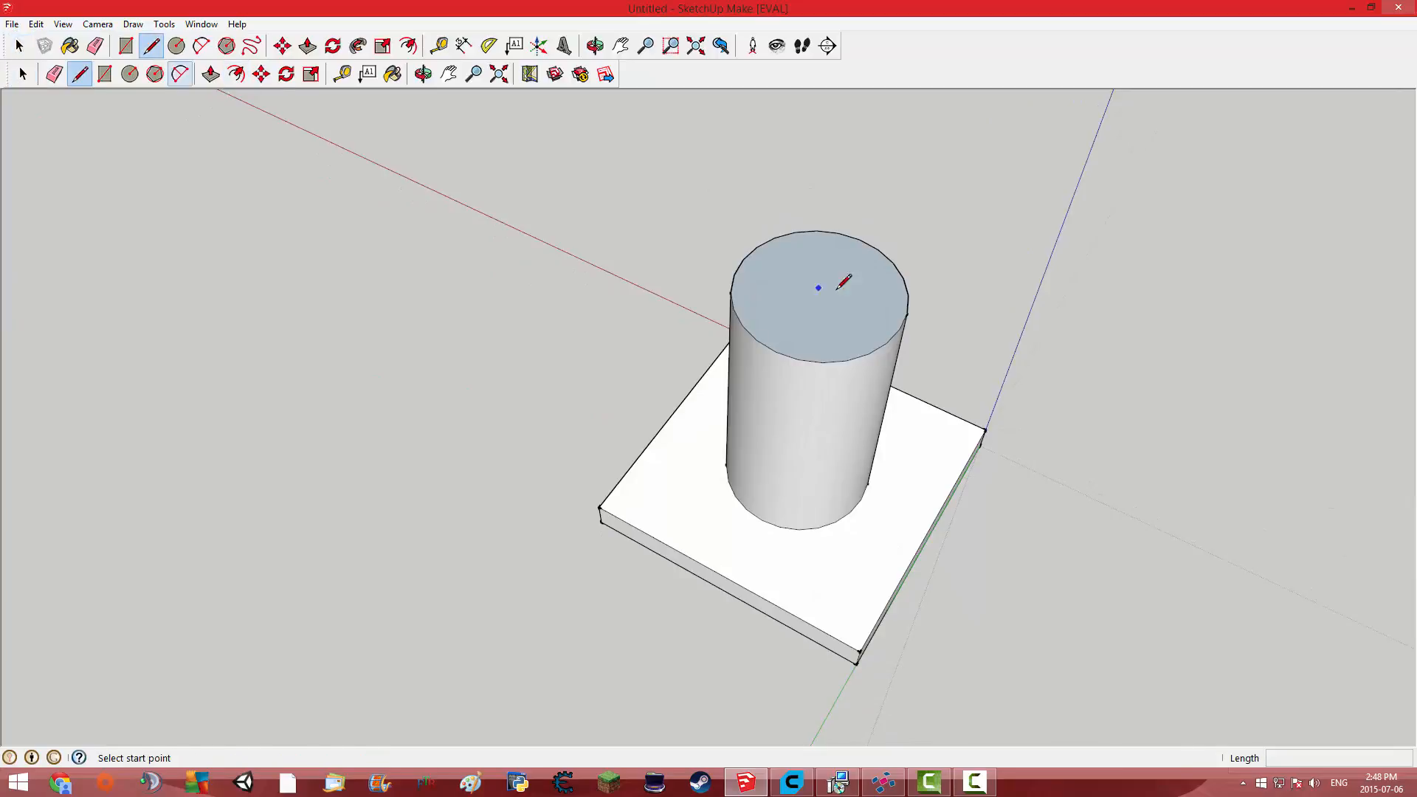
{"action": "left_click", "coordinate": [859, 240]}
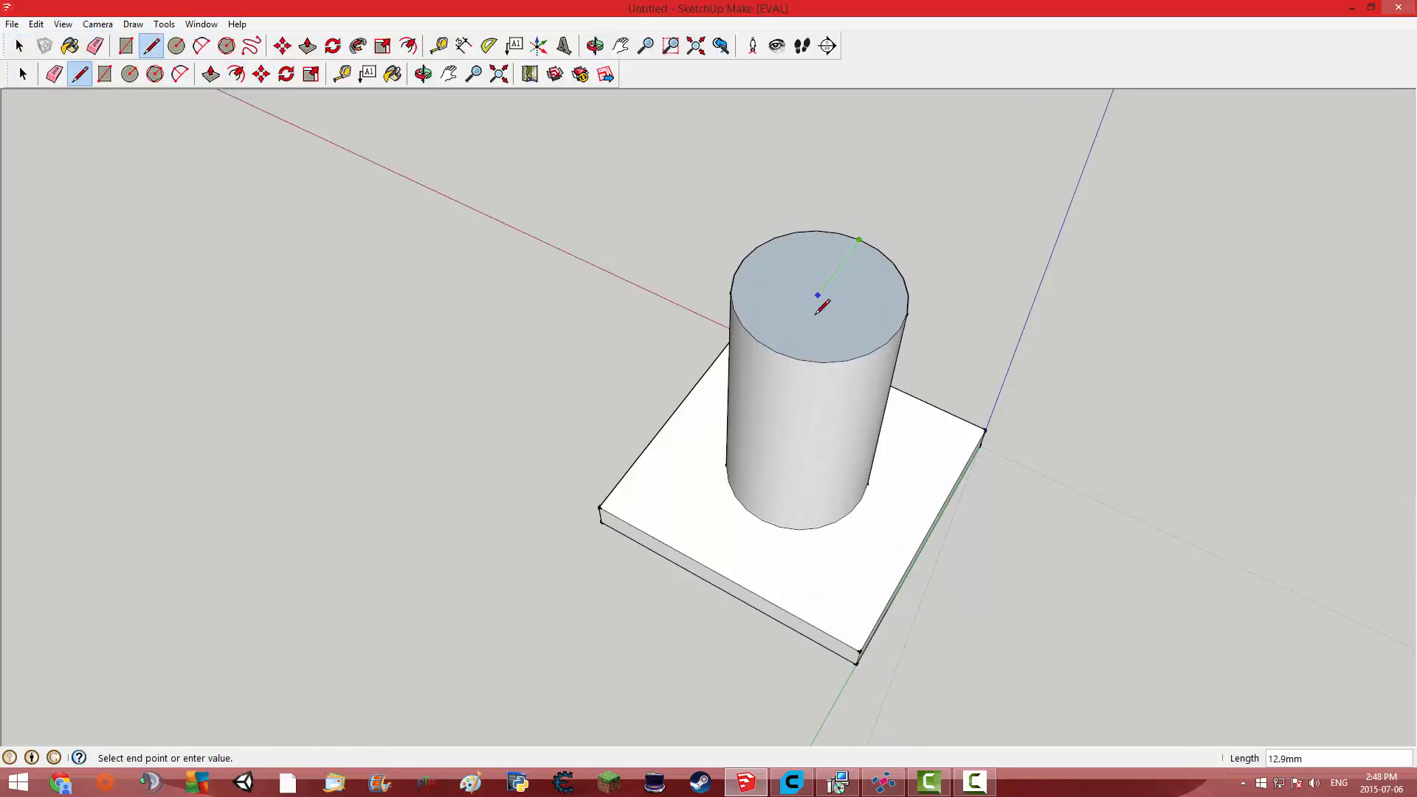
{"action": "left_click", "coordinate": [776, 352]}
{"action": "left_click", "coordinate": [744, 259]}
{"action": "left_click", "coordinate": [900, 328]}
{"action": "middle_click_drag", "start_coordinate": [1019, 259], "coordinate": [904, 362]}
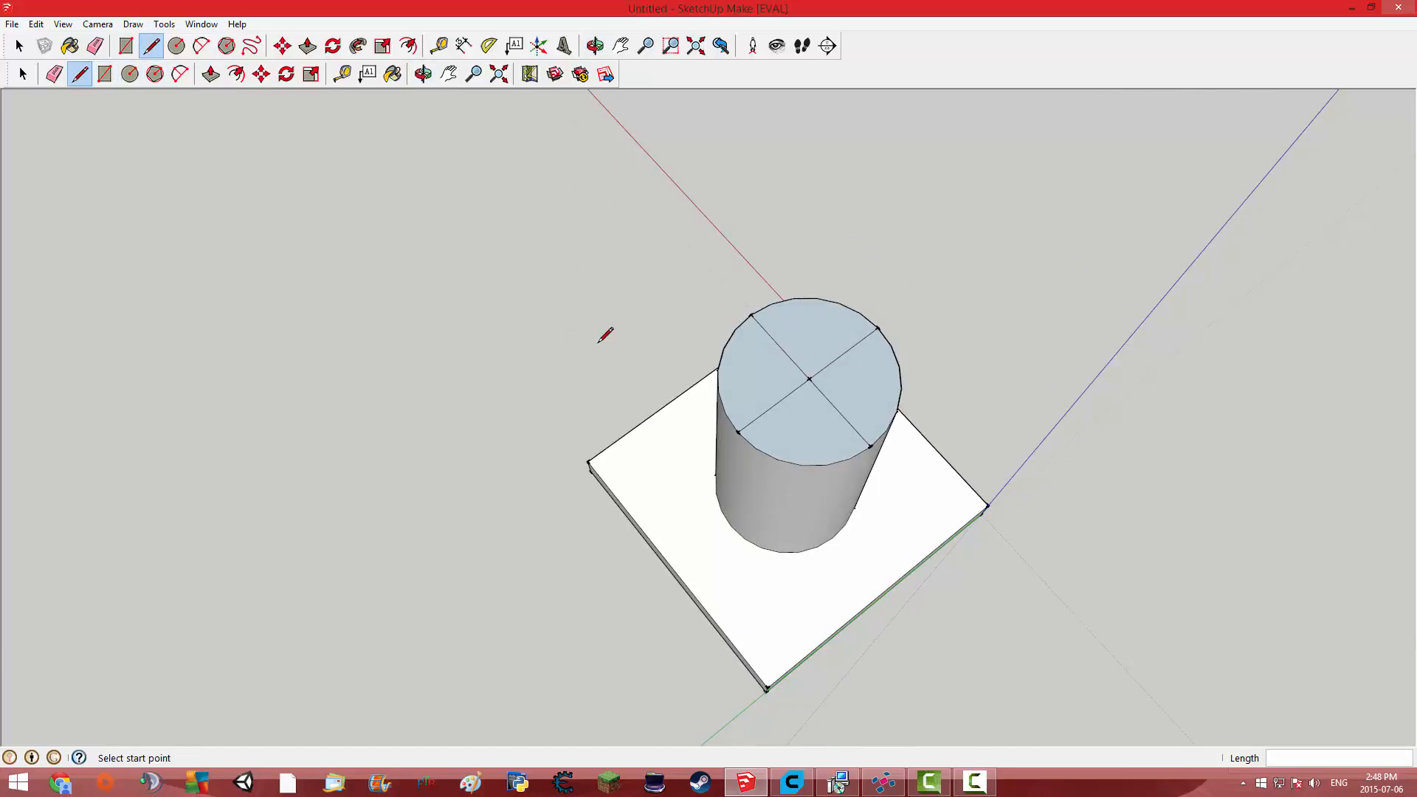
{"action": "left_click", "coordinate": [126, 78]}
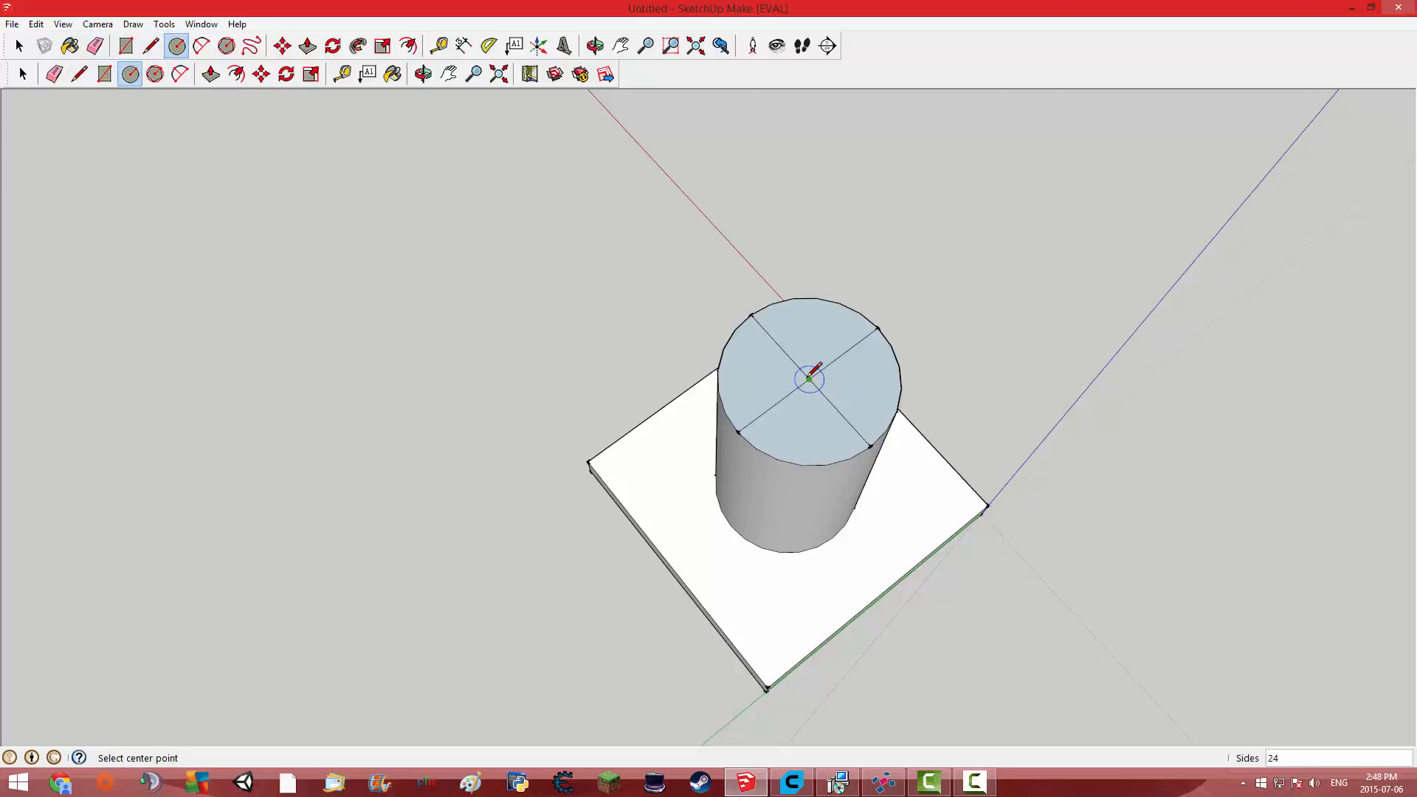
{"action": "left_click", "coordinate": [79, 73]}
{"action": "left_click", "coordinate": [737, 432]}
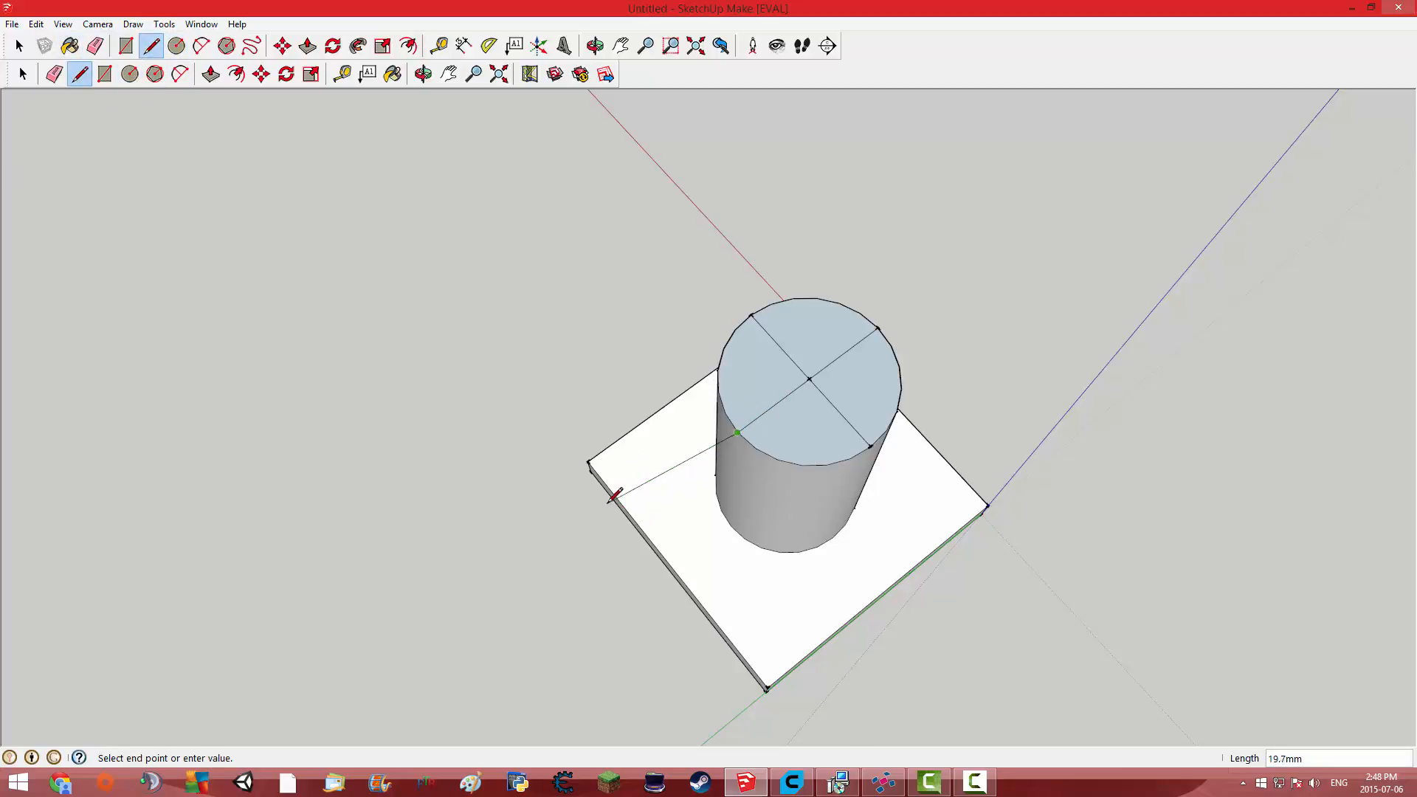
{"action": "middle_click_drag", "start_coordinate": [631, 487], "coordinate": [591, 317]}
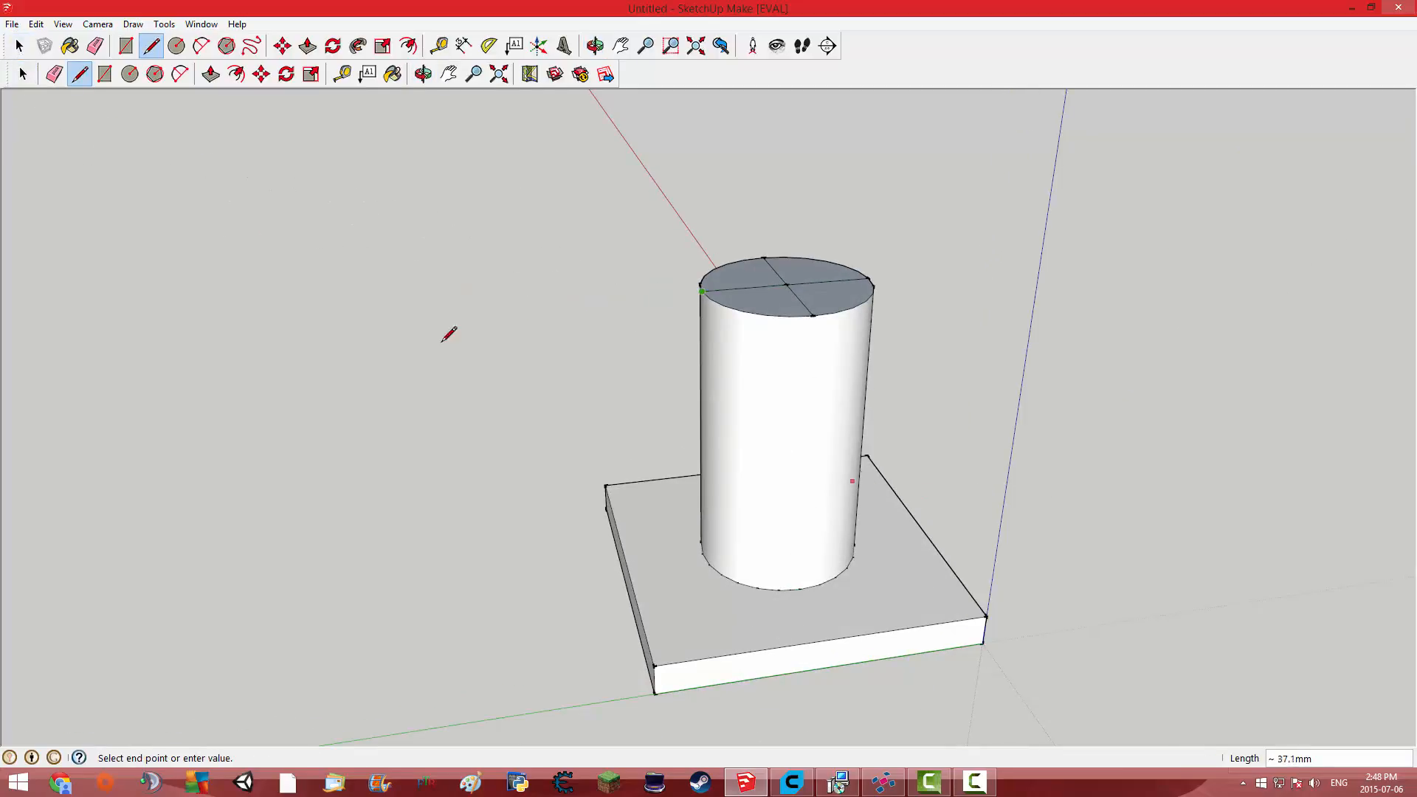
{"action": "left_click", "coordinate": [22, 74]}
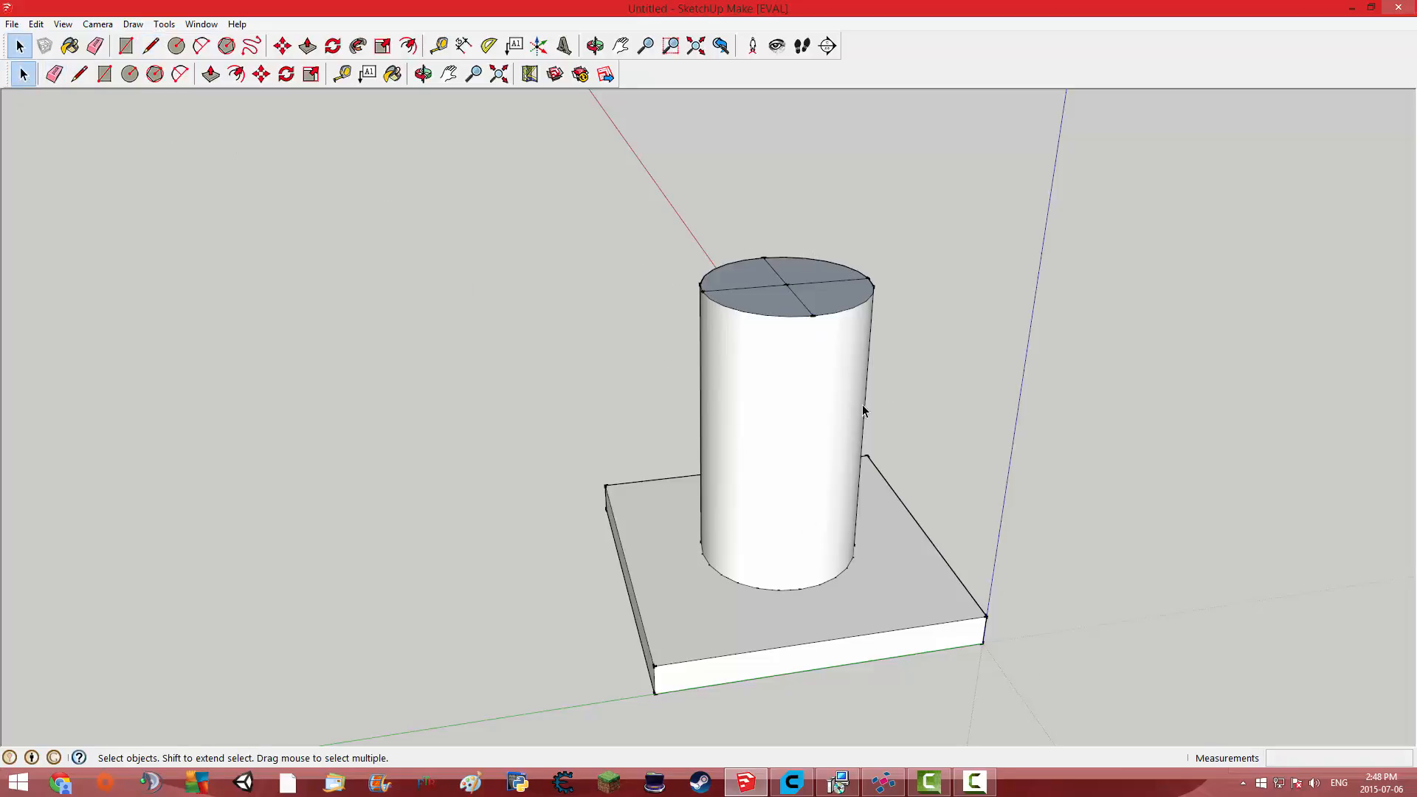
{"action": "left_click", "coordinate": [754, 640]}
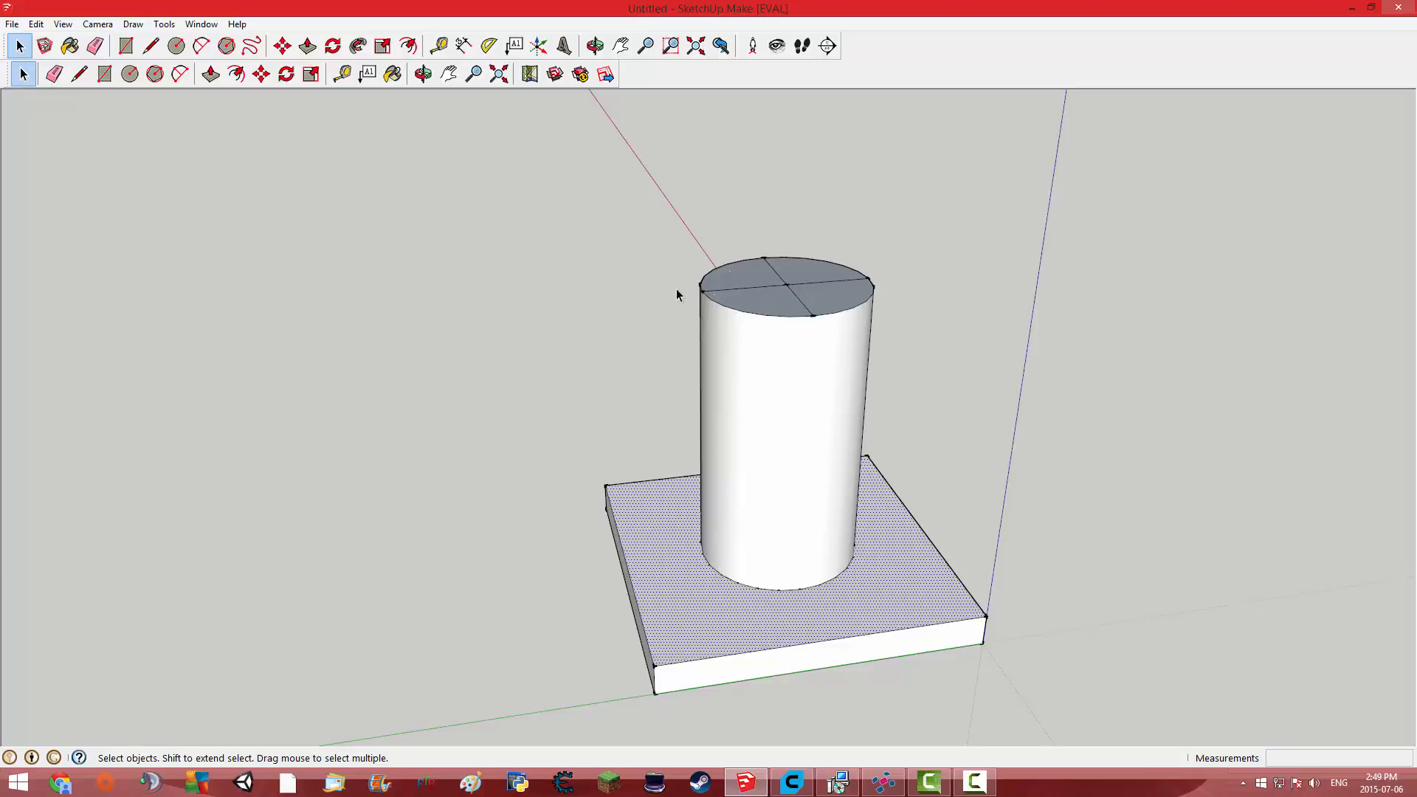
{"action": "middle_click_drag", "start_coordinate": [1104, 241], "coordinate": [1041, 597]}
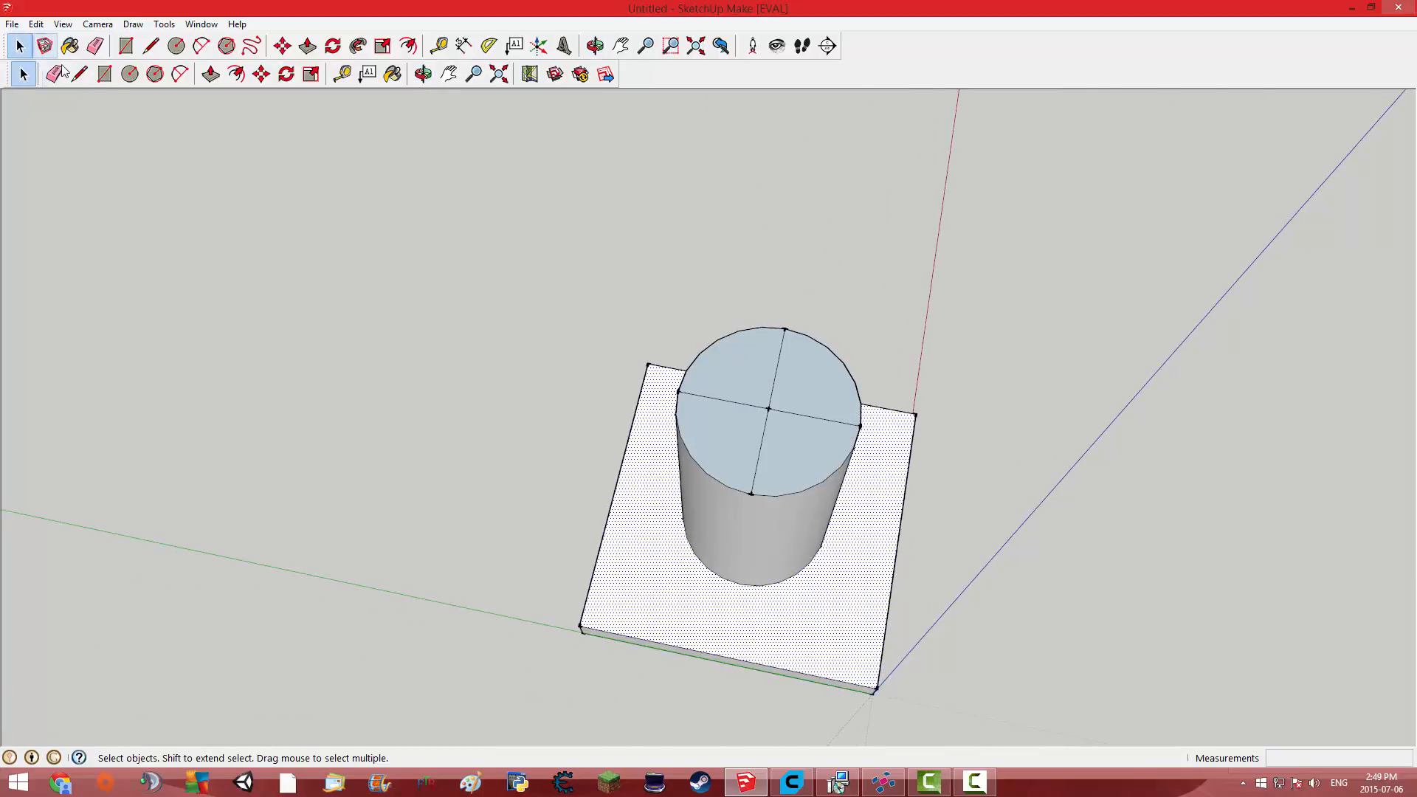
{"action": "left_click", "coordinate": [104, 74]}
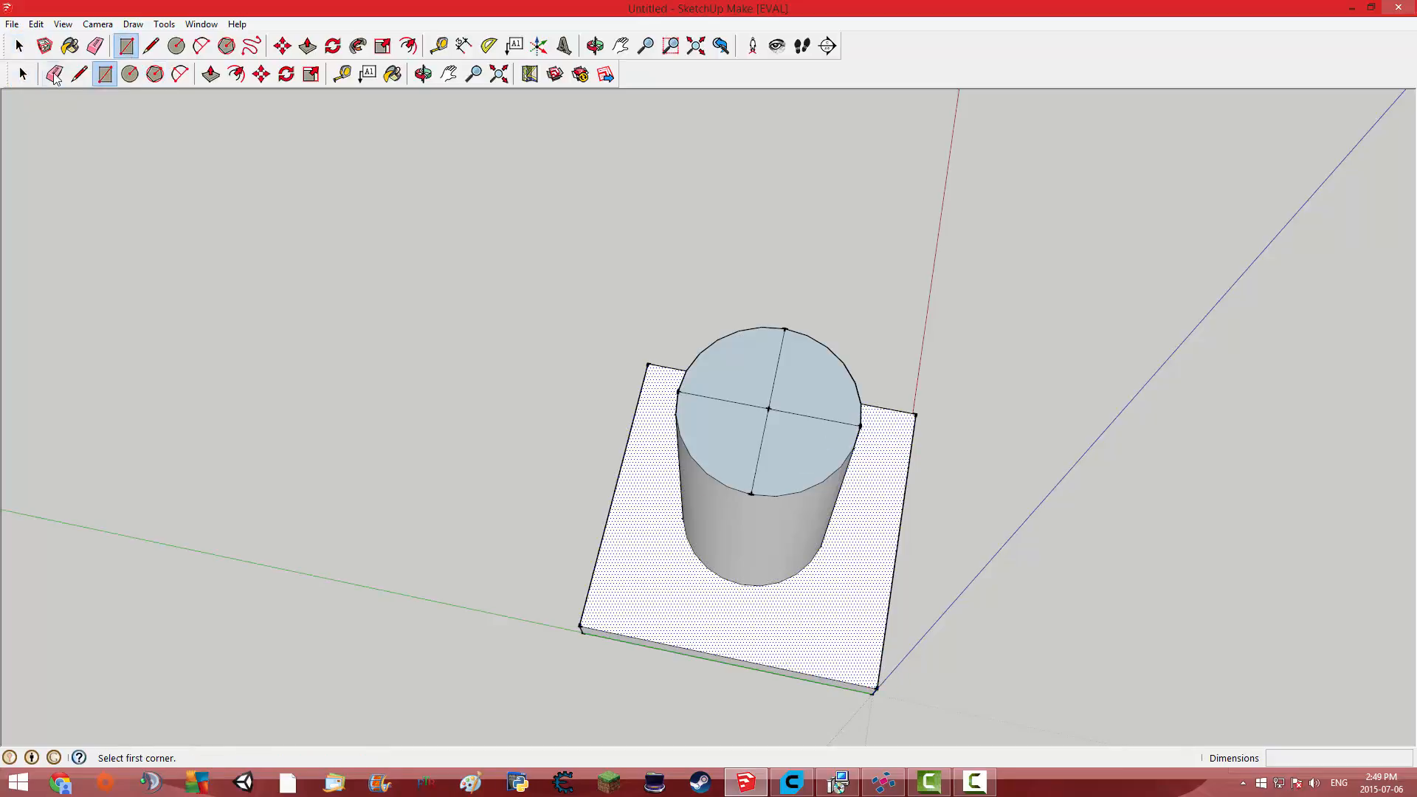
- Draw a horizontal line from a cross line's end on the cylinder's top rim outward past the base plate's edge
{"action": "left_click", "coordinate": [79, 73]}
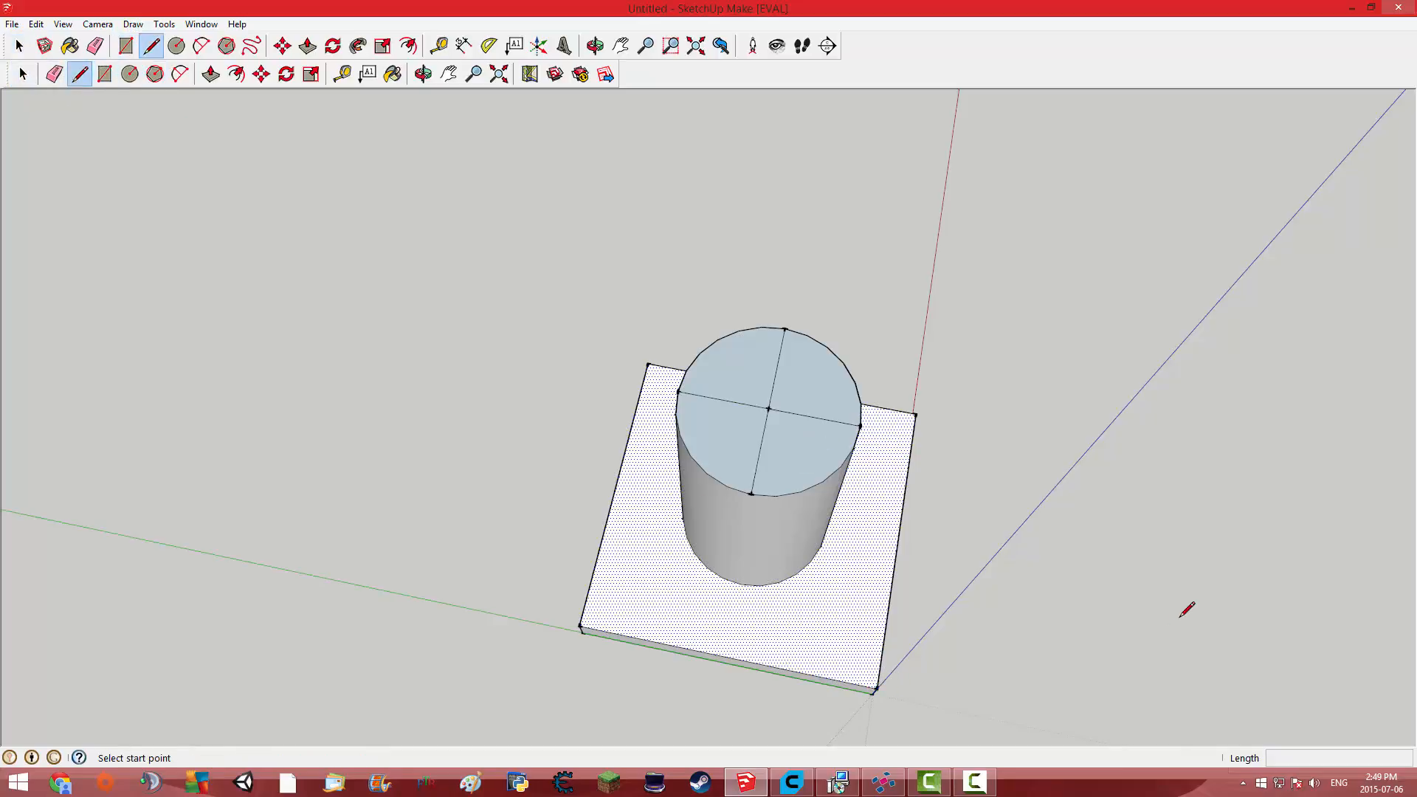
{"action": "mouse_move", "coordinate": [1066, 374]}
{"action": "middle_mouse_down"}
{"action": "mouse_move", "coordinate": [1053, 452]}
{"action": "mouse_move", "coordinate": [1091, 241]}
{"action": "mouse_move", "coordinate": [1078, 222]}
{"action": "middle_mouse_up"}
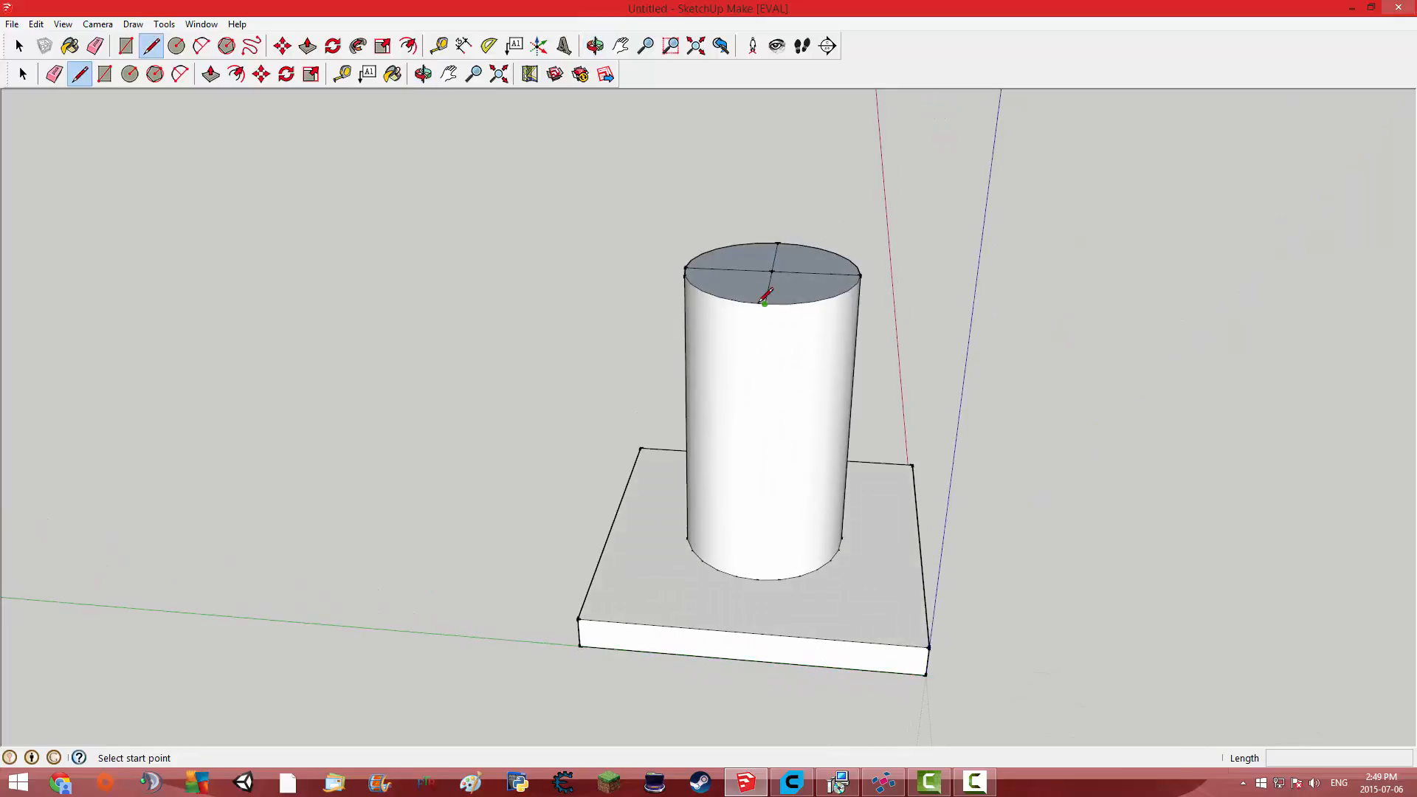
{"action": "left_click", "coordinate": [764, 303]}
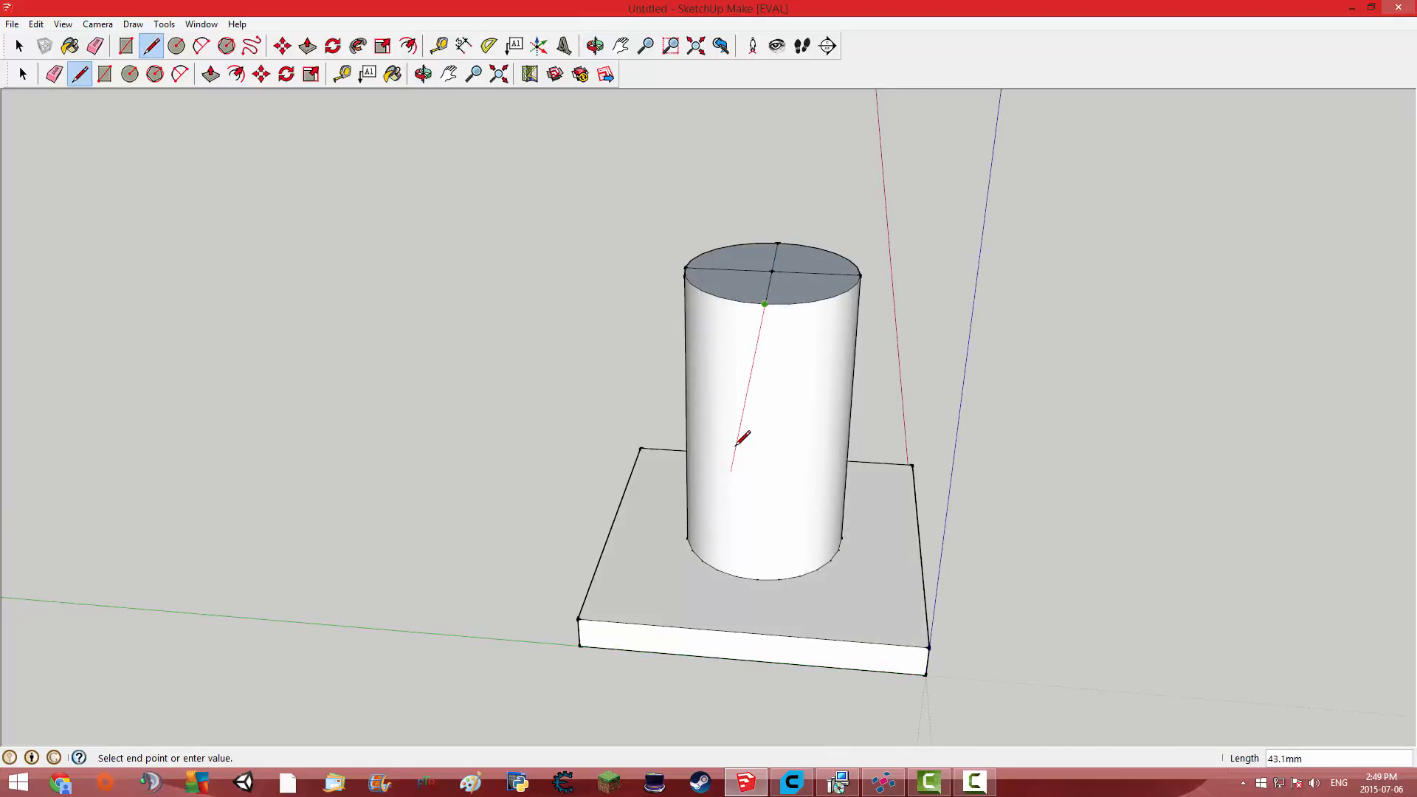
{"action": "middle_click_drag", "start_coordinate": [736, 441], "coordinate": [348, 250]}
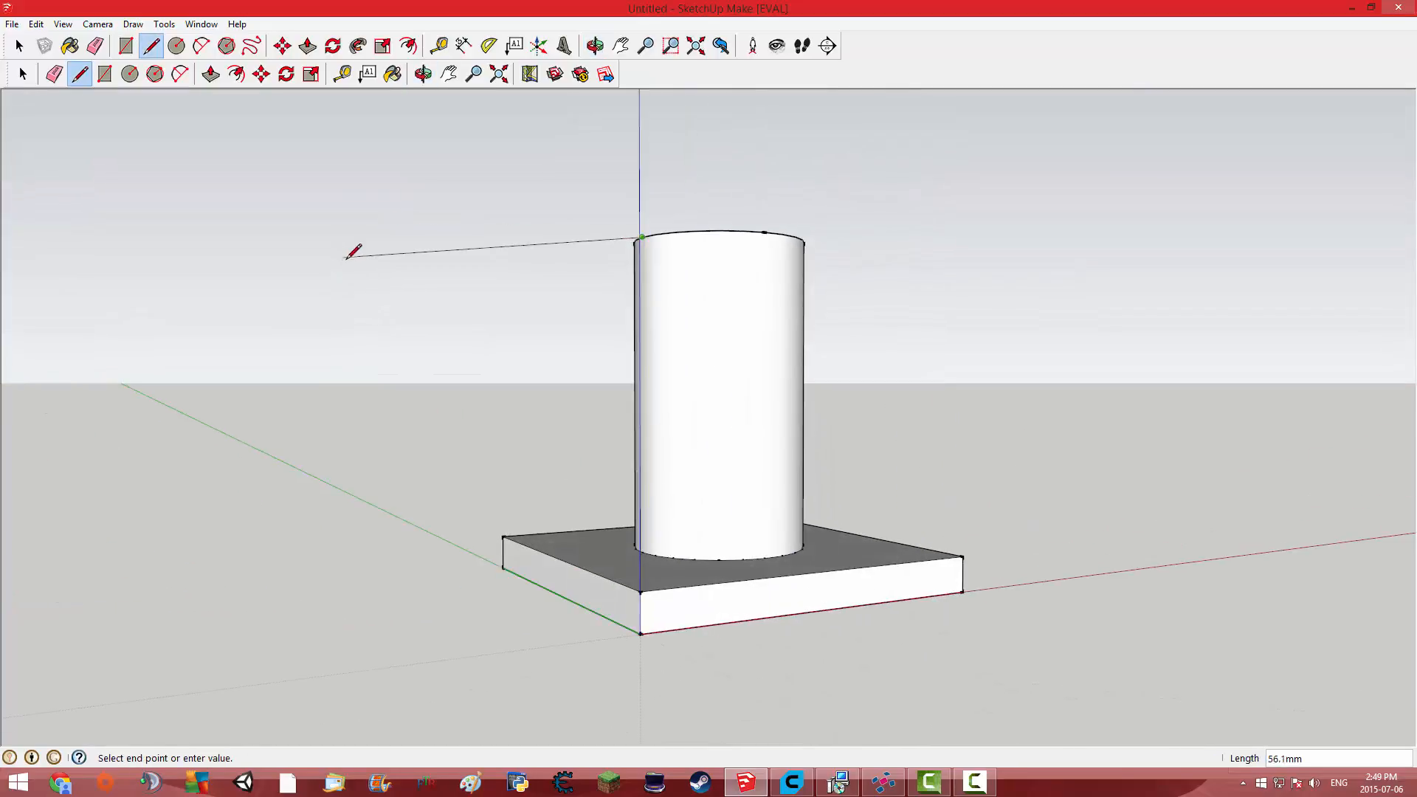
{"action": "left_click", "coordinate": [339, 214]}
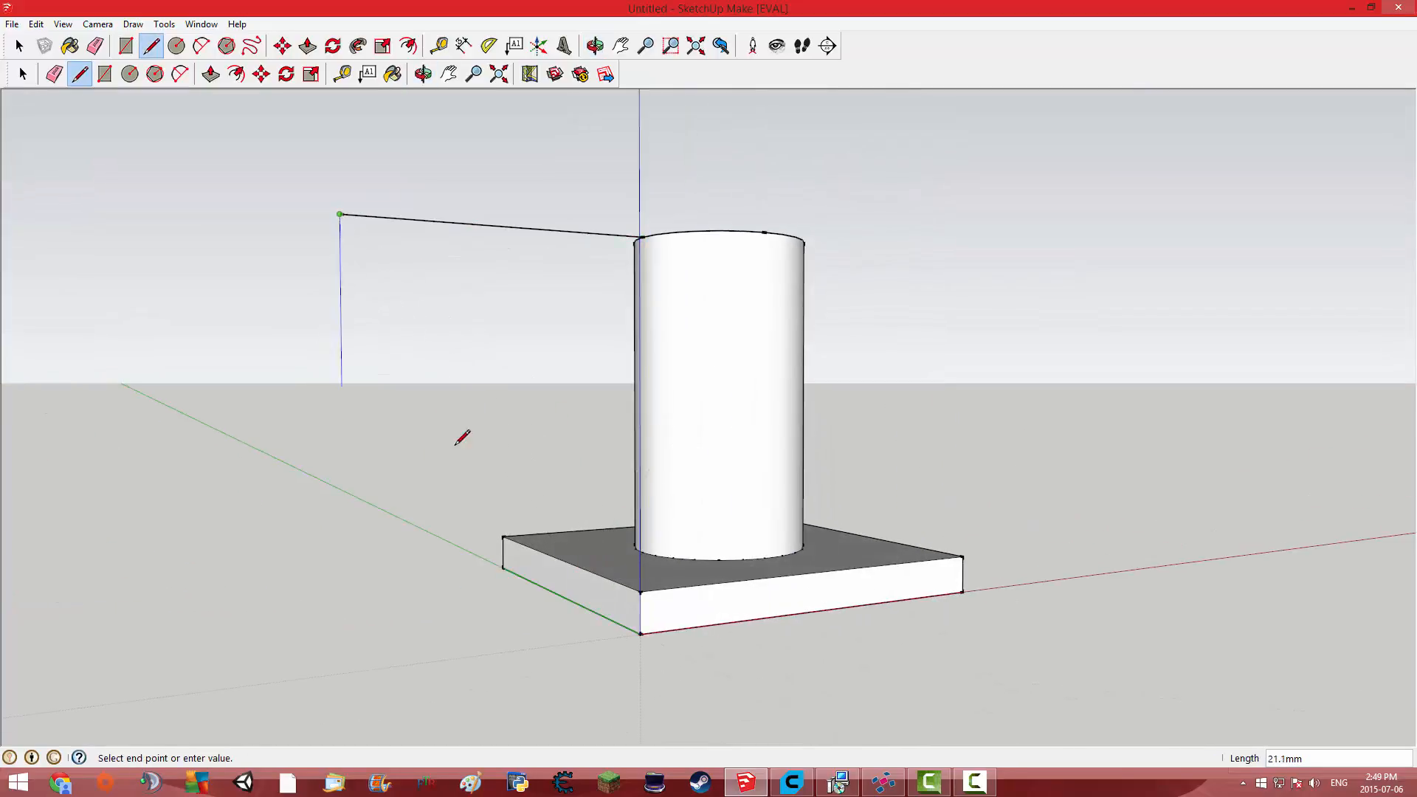
{"action": "key", "text": "Escape"}
- Draw a 45 mm vertical line from the base plate's upper edge to the horizontal line and erase the part extending beyond it
{"action": "left_click", "coordinate": [561, 559]}
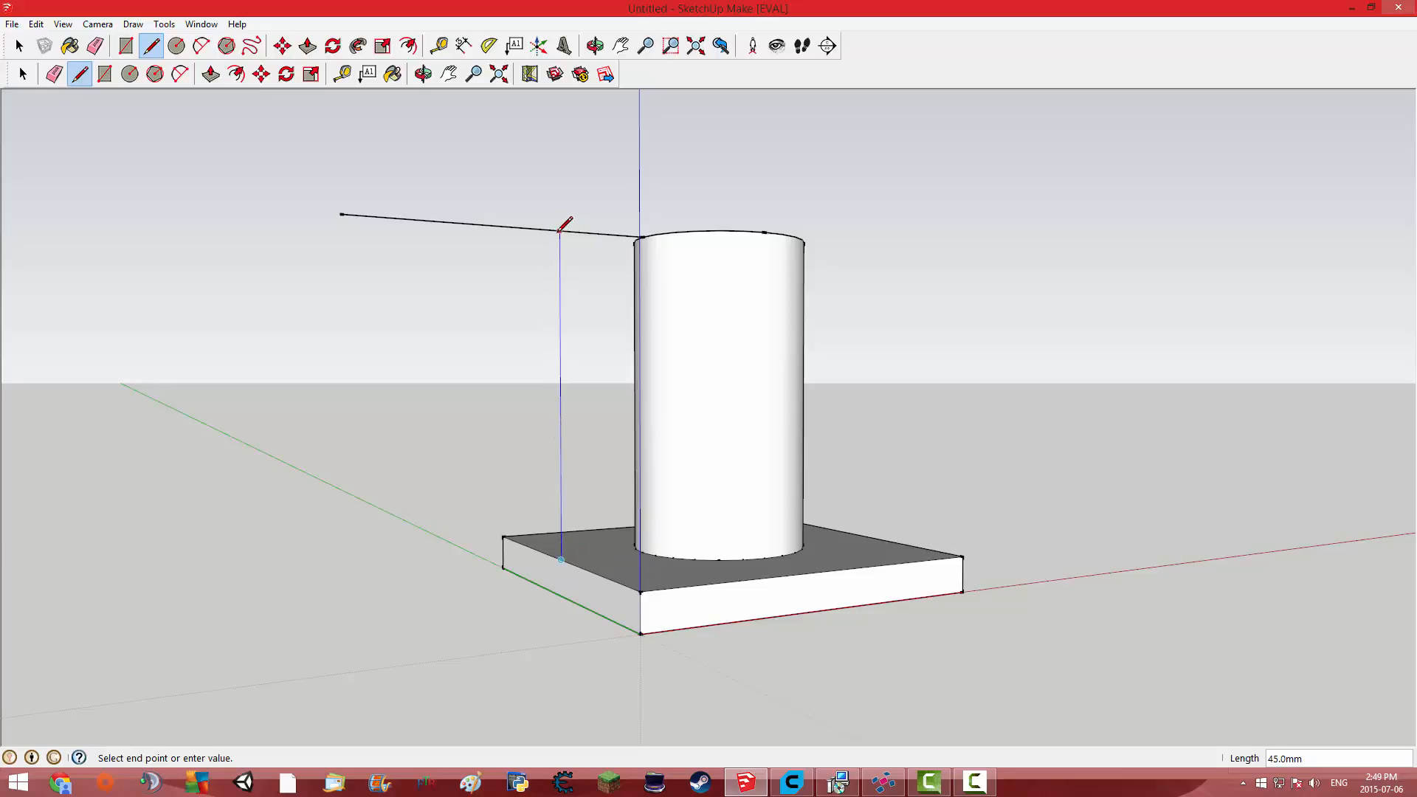
{"action": "left_click", "coordinate": [559, 231]}
{"action": "left_click", "coordinate": [54, 74]}
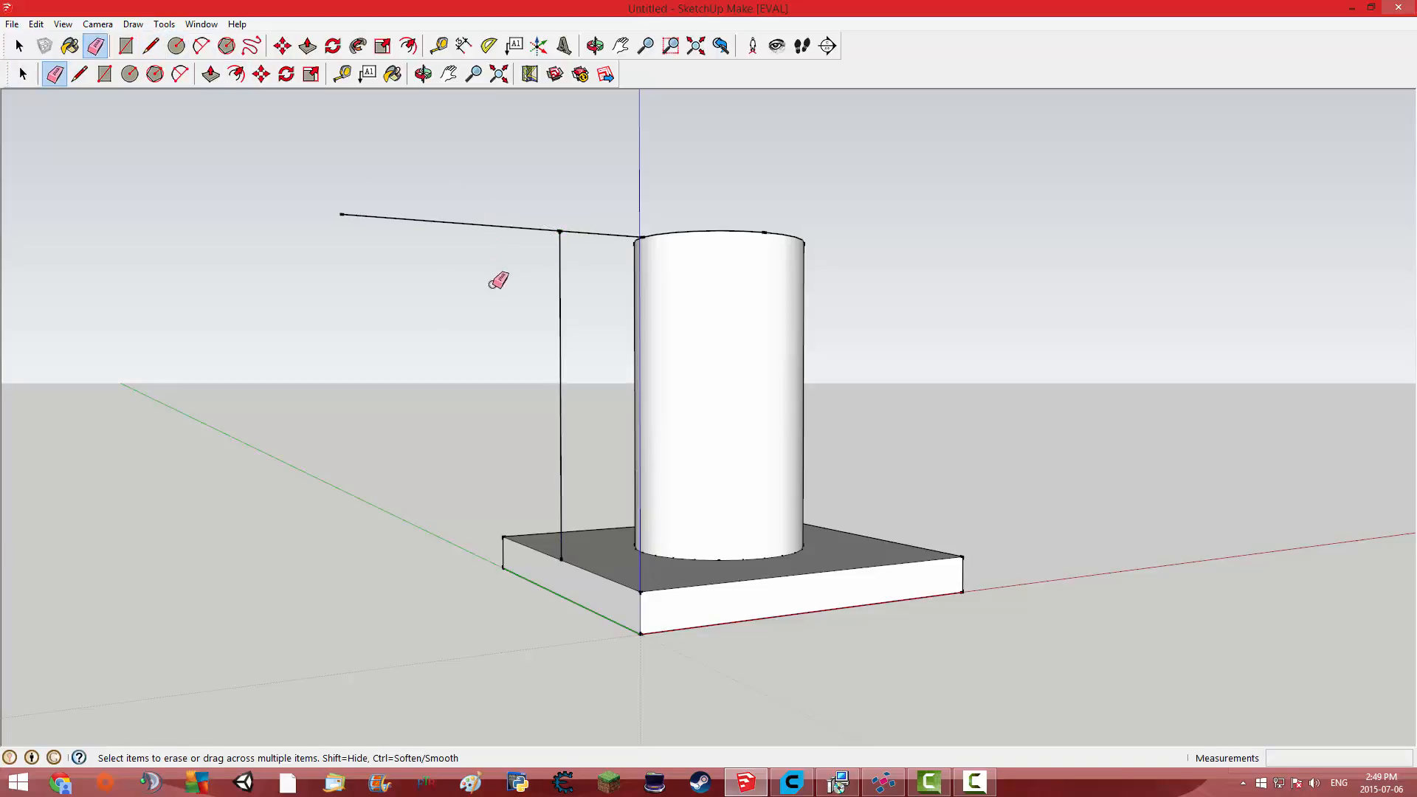
{"action": "left_click", "coordinate": [499, 227]}
- Draw a 45 mm vertical line up from the base plate's corner and join its top to the first vertical with a 25 mm line
{"action": "mouse_move", "coordinate": [839, 316]}
{"action": "middle_mouse_down"}
{"action": "mouse_move", "coordinate": [668, 443]}
{"action": "mouse_move", "coordinate": [684, 414]}
{"action": "mouse_move", "coordinate": [727, 409]}
{"action": "mouse_move", "coordinate": [544, 295]}
{"action": "mouse_move", "coordinate": [528, 389]}
{"action": "mouse_move", "coordinate": [376, 402]}
{"action": "mouse_move", "coordinate": [453, 395]}
{"action": "mouse_move", "coordinate": [415, 396]}
{"action": "mouse_move", "coordinate": [572, 643]}
{"action": "middle_mouse_up"}
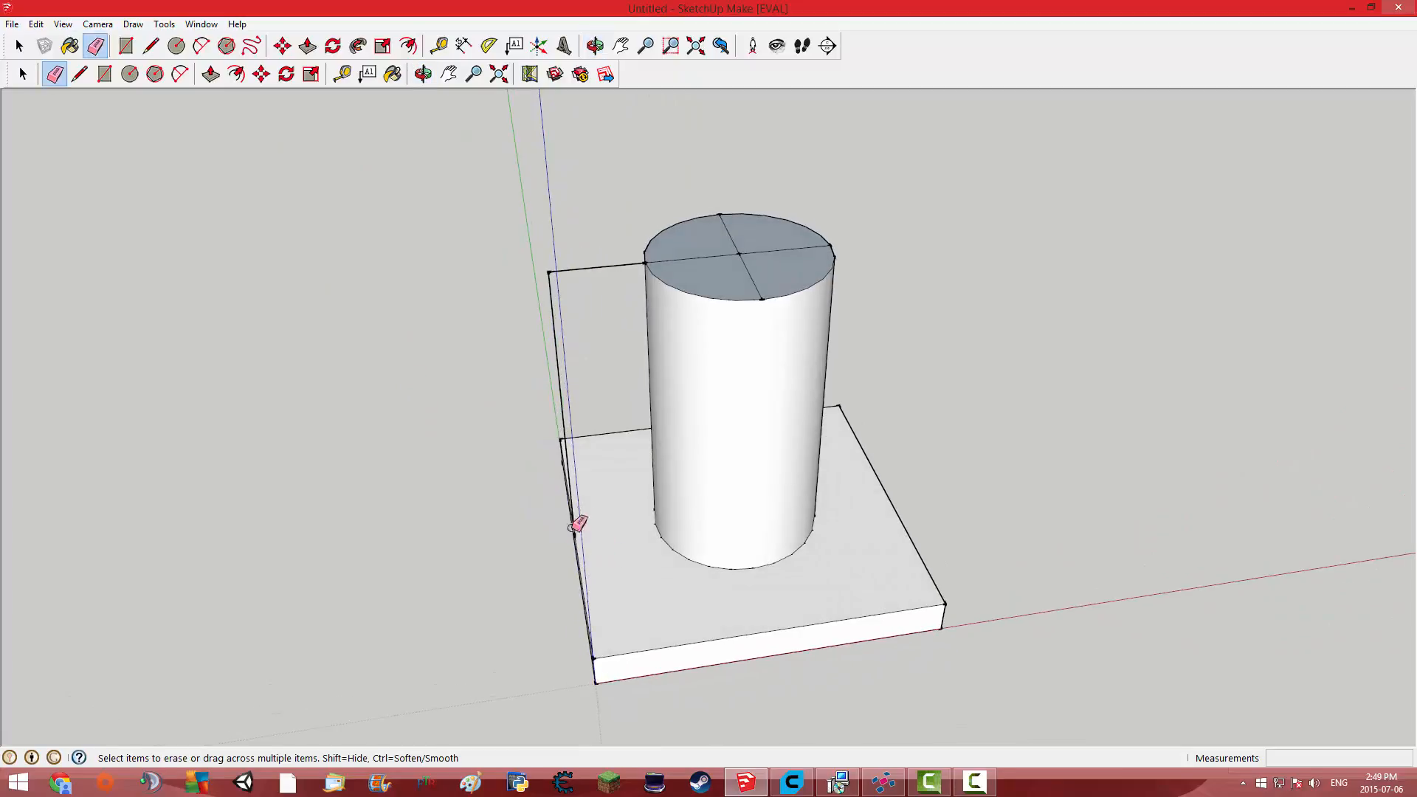
{"action": "left_click", "coordinate": [79, 74]}
{"action": "middle_click_drag", "start_coordinate": [576, 299], "coordinate": [909, 339]}
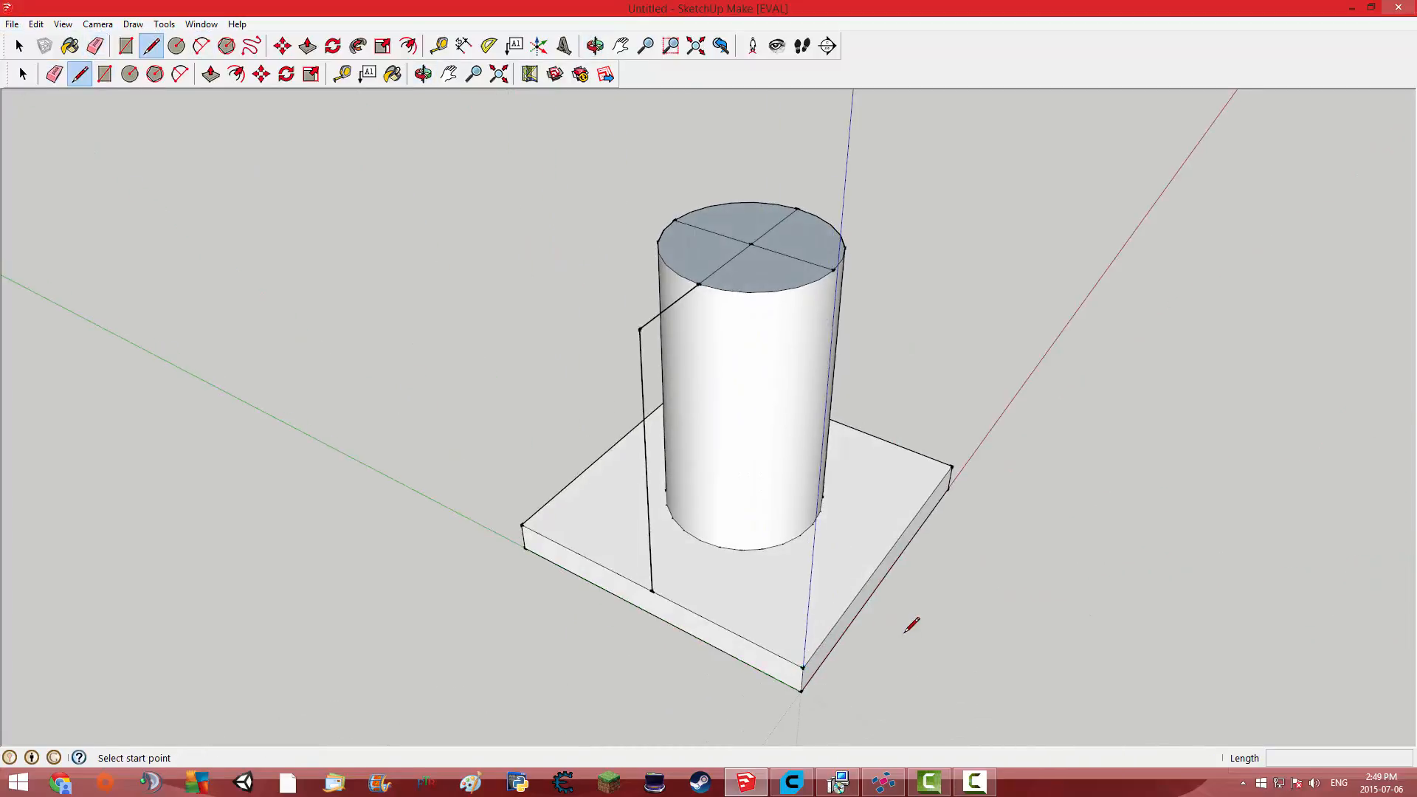
{"action": "middle_click_drag", "start_coordinate": [908, 624], "coordinate": [443, 554]}
{"action": "left_click", "coordinate": [477, 552]}
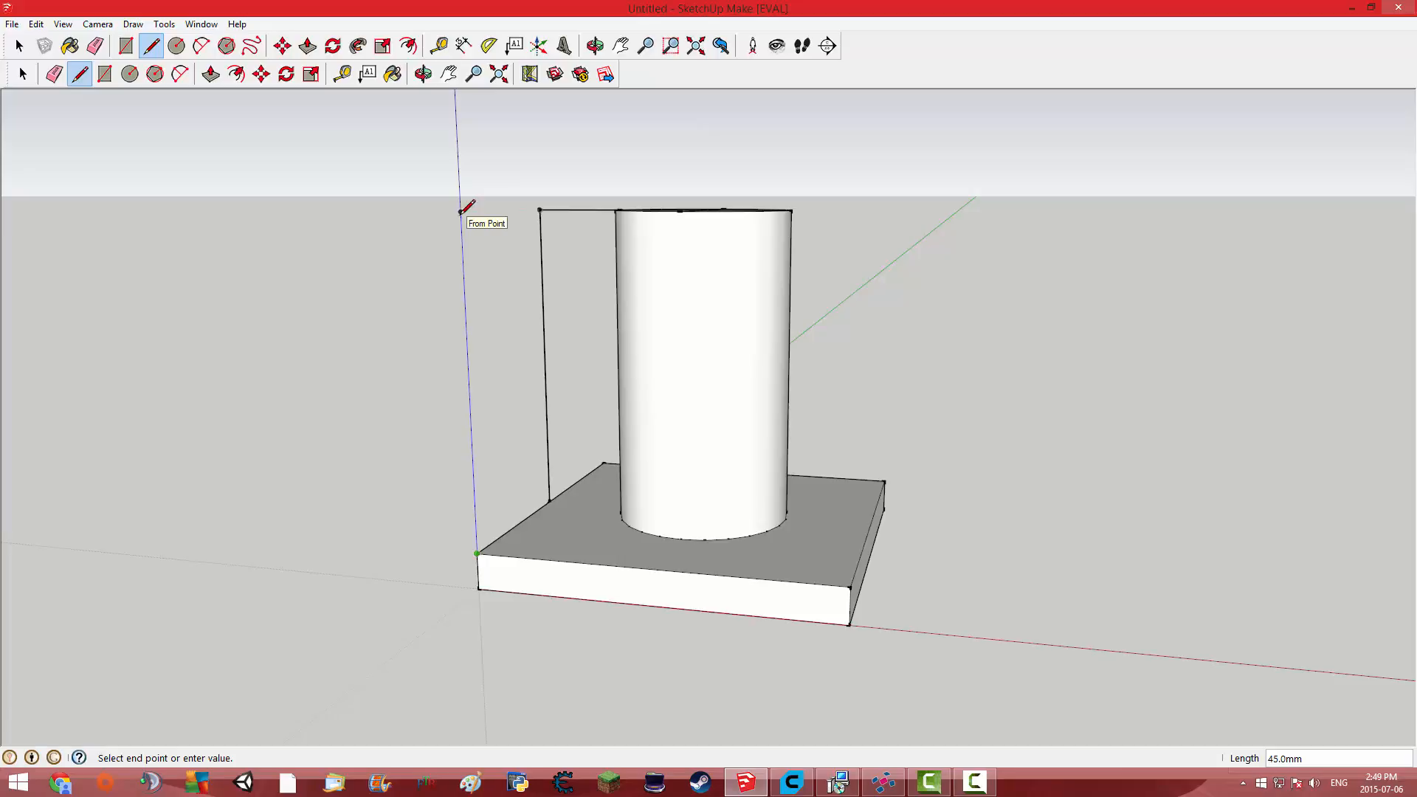
{"action": "left_click", "coordinate": [461, 211]}
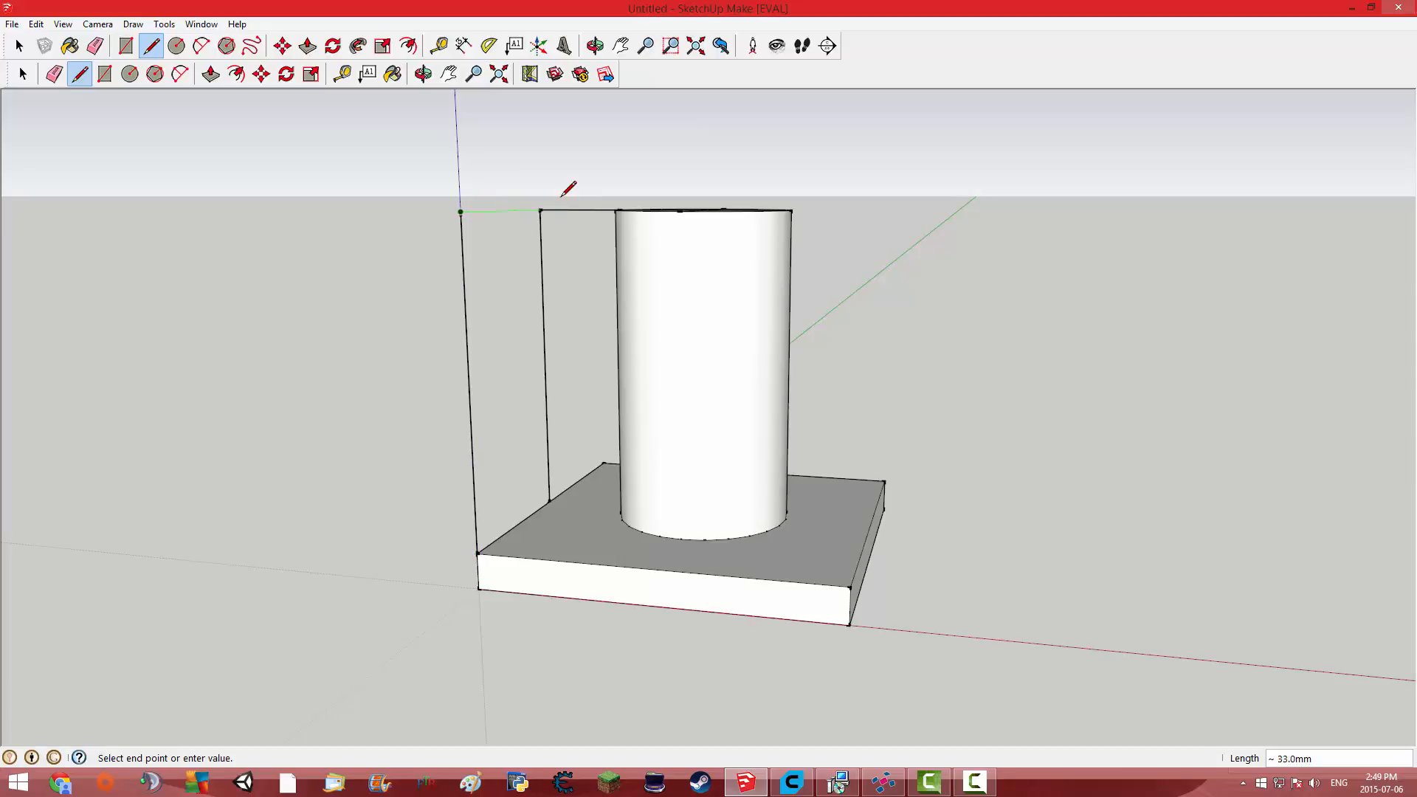
{"action": "middle_click_drag", "start_coordinate": [569, 184], "coordinate": [542, 206]}
{"action": "left_click", "coordinate": [537, 204]}
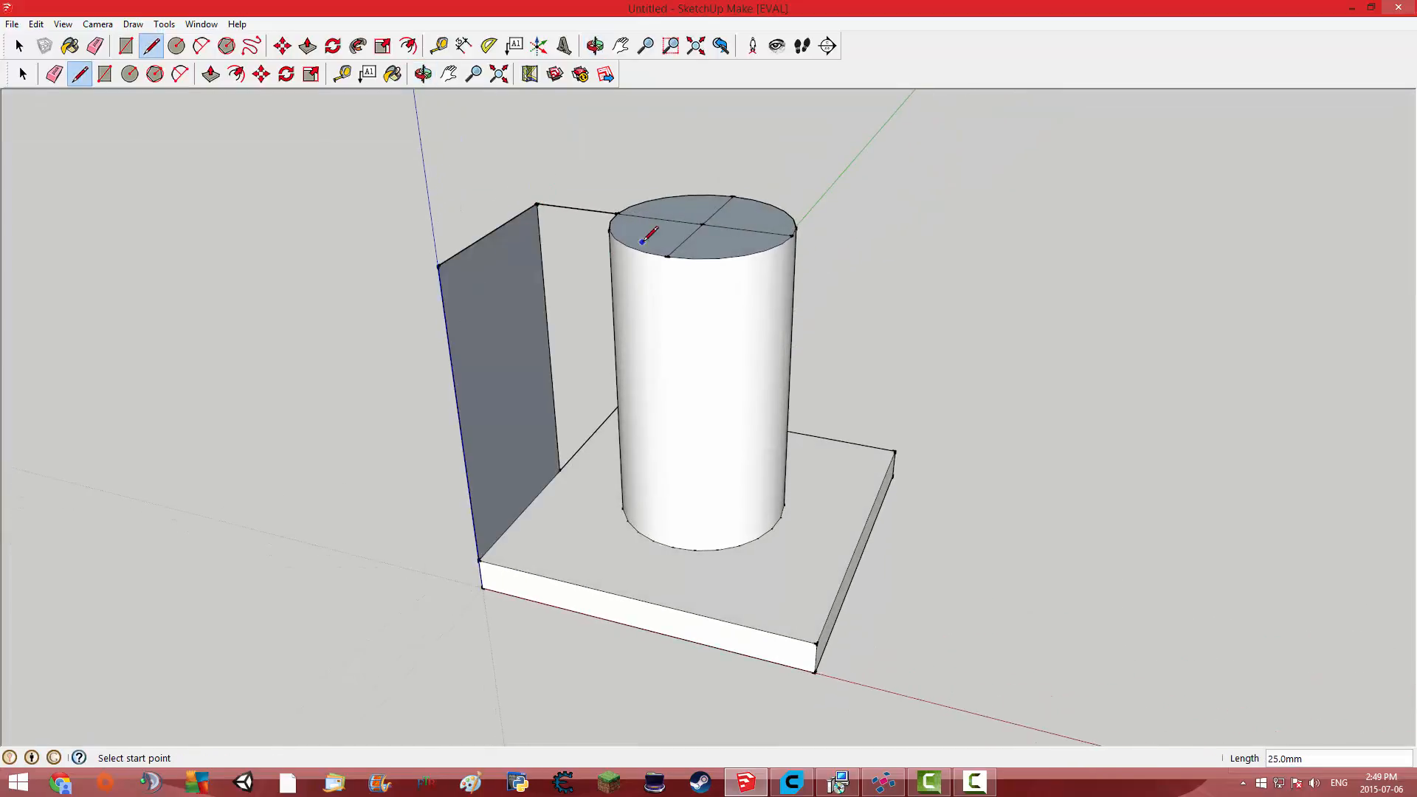
- Draw a 50 by 50 mm horizontal rectangle level with the cylinder's top, starting from the upright face's outer top corner
{"action": "middle_click_drag", "start_coordinate": [642, 240], "coordinate": [418, 237]}
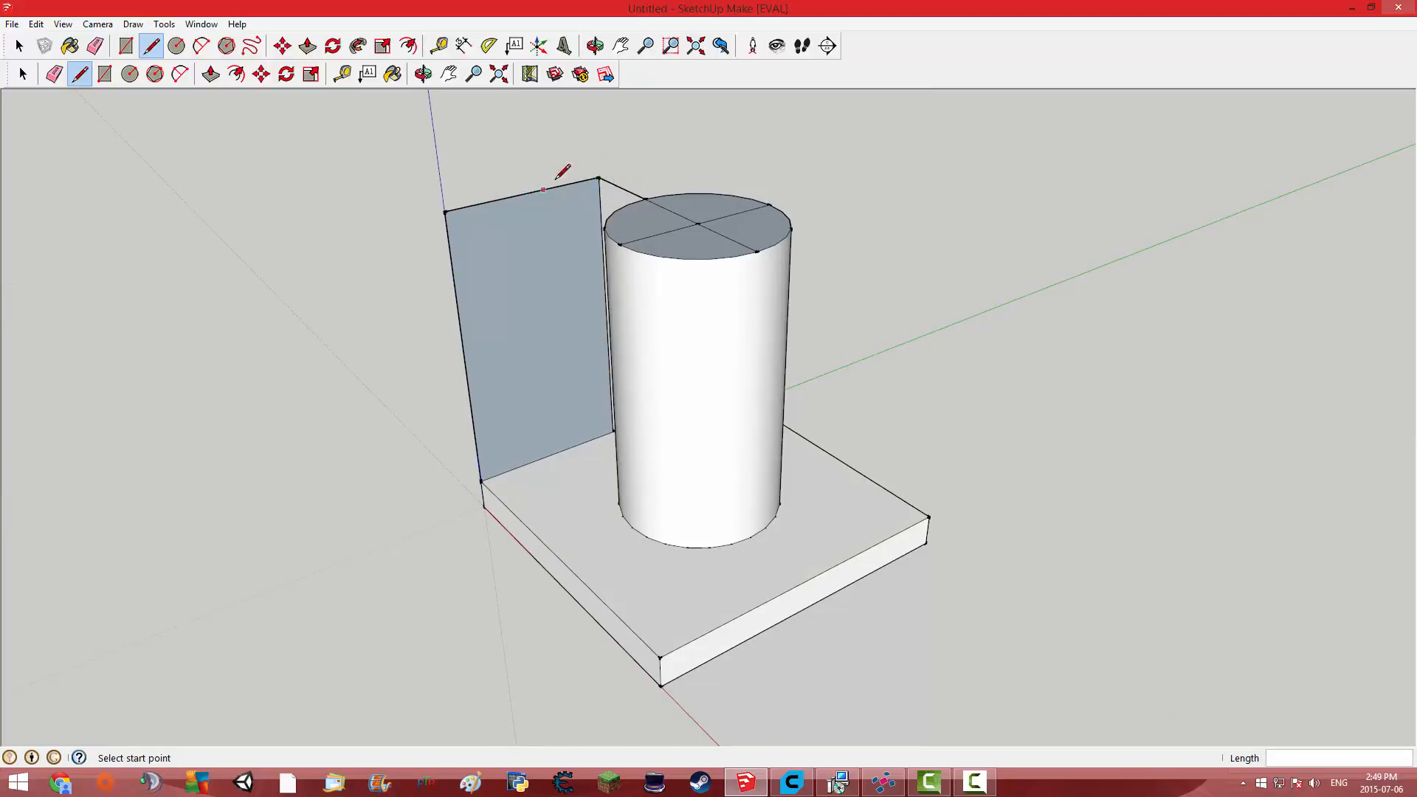
{"action": "middle_click_drag", "start_coordinate": [552, 238], "coordinate": [468, 233]}
{"action": "middle_click_drag", "start_coordinate": [593, 298], "coordinate": [620, 601]}
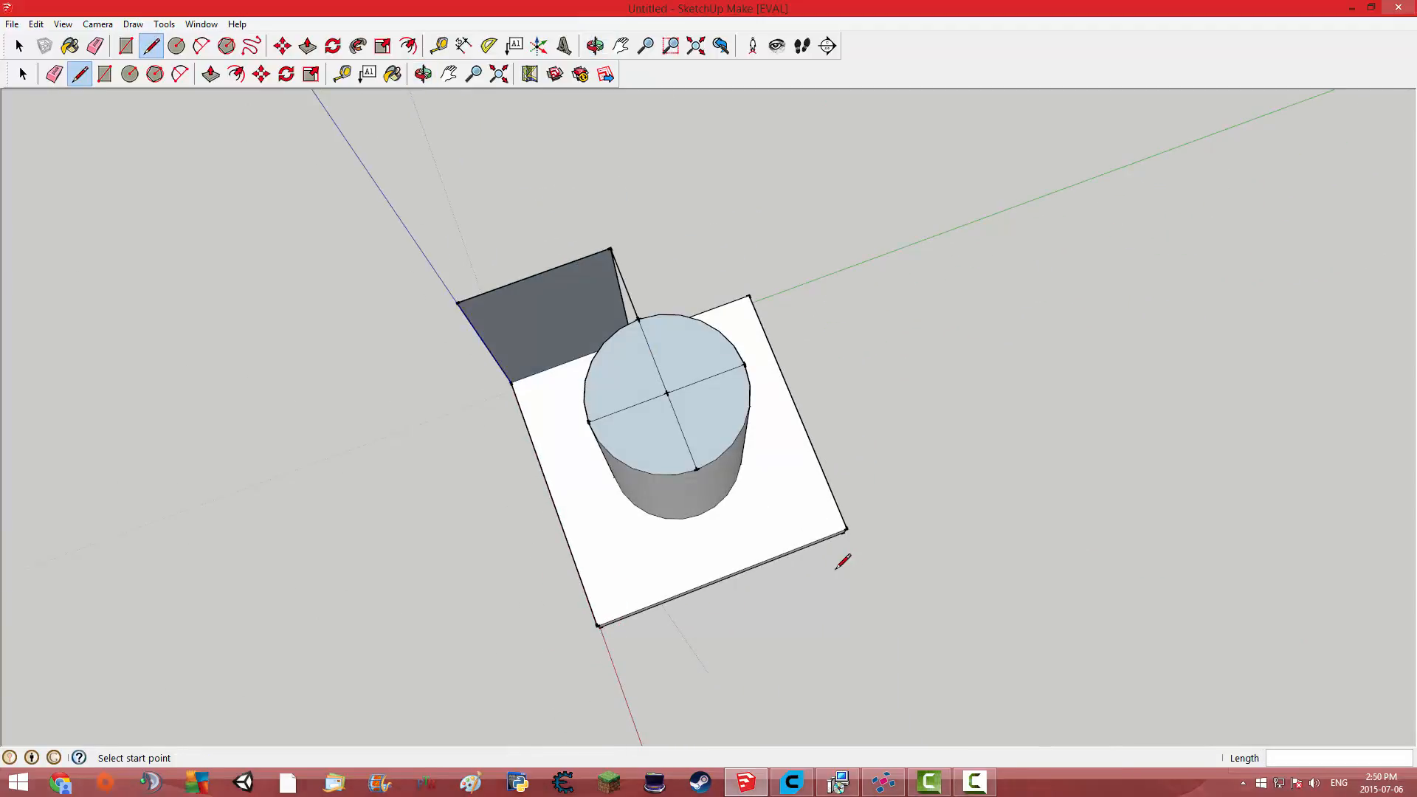
{"action": "mouse_move", "coordinate": [966, 487]}
{"action": "middle_mouse_down"}
{"action": "mouse_move", "coordinate": [750, 397]}
{"action": "mouse_move", "coordinate": [713, 311]}
{"action": "middle_mouse_up"}
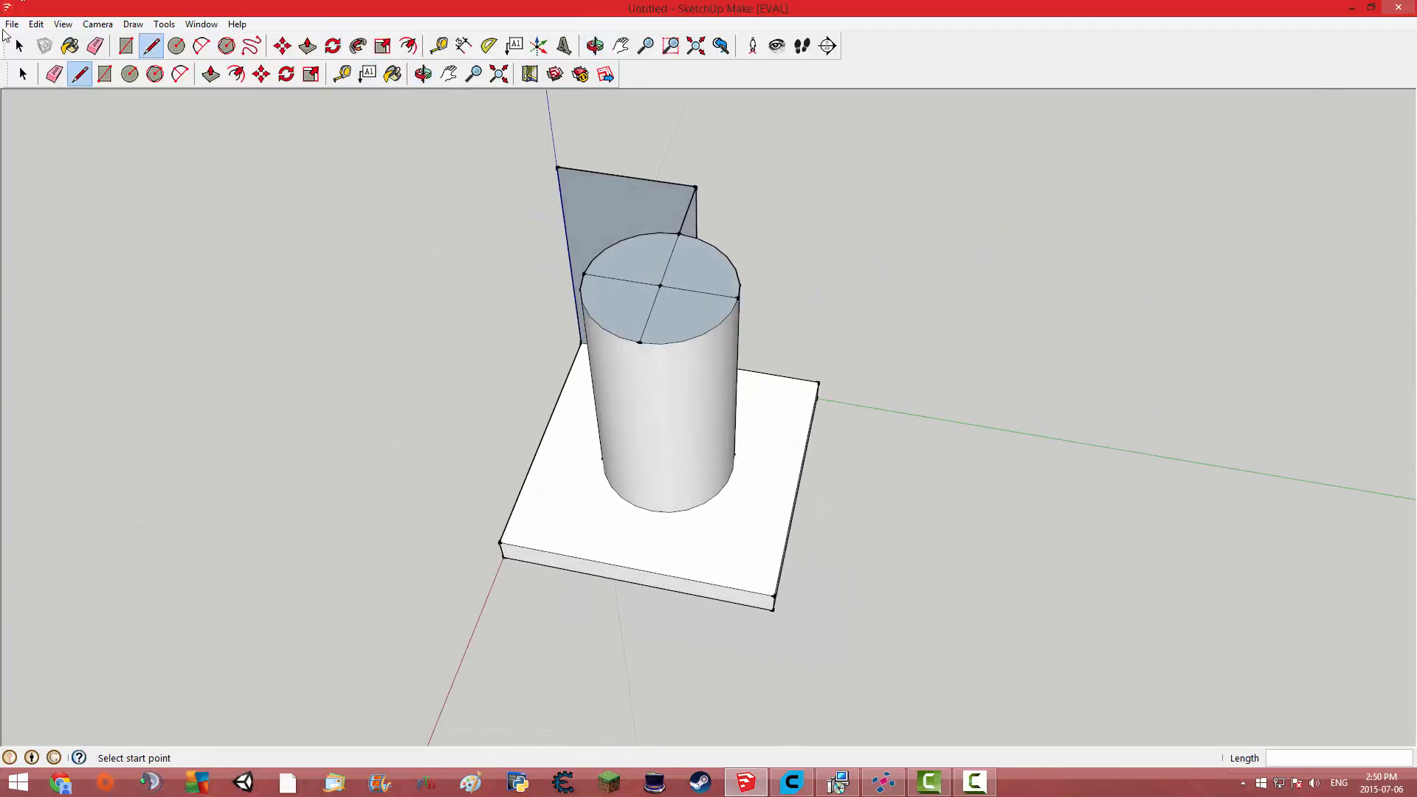
{"action": "left_click", "coordinate": [124, 48]}
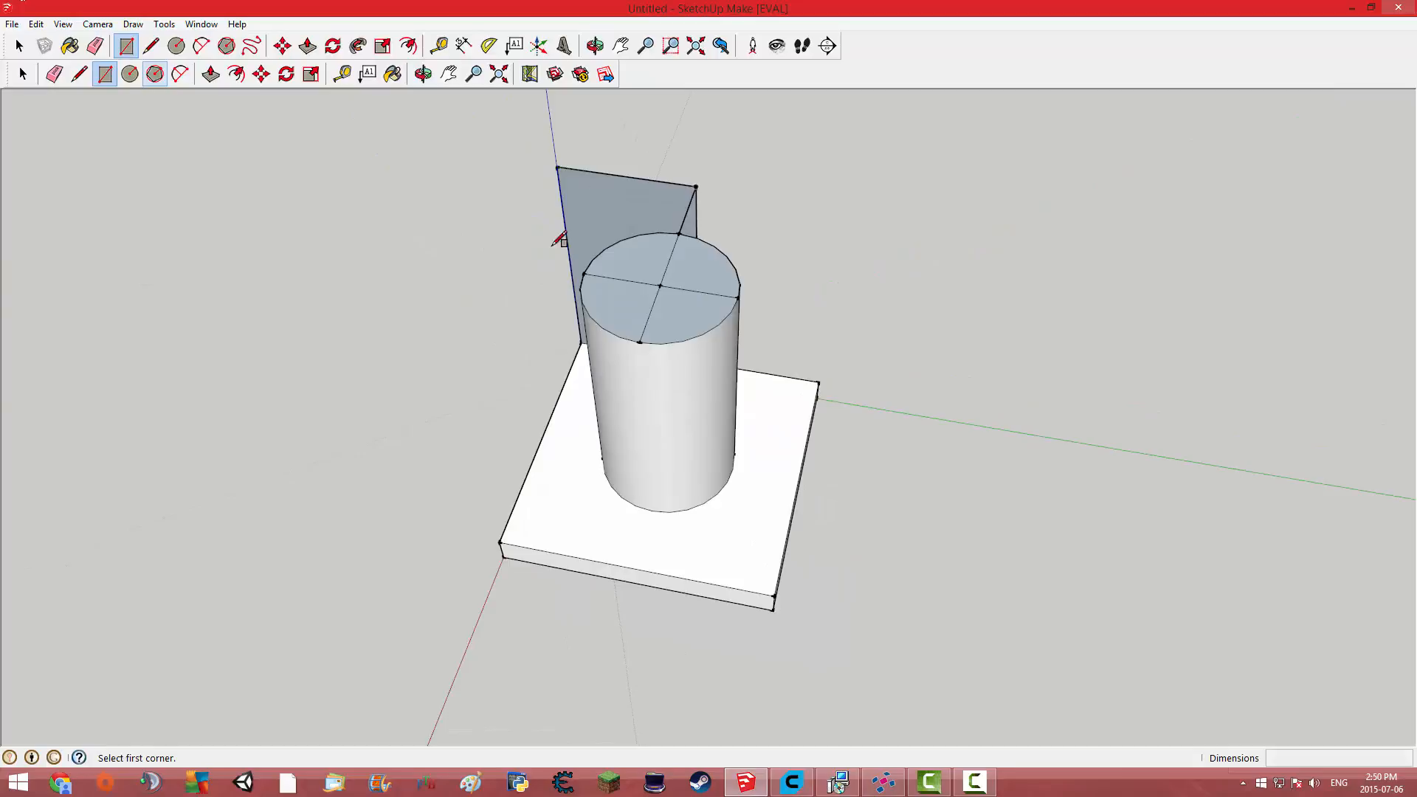
{"action": "left_click", "coordinate": [558, 168]}
{"action": "middle_click_drag", "start_coordinate": [816, 396], "coordinate": [325, 259]}
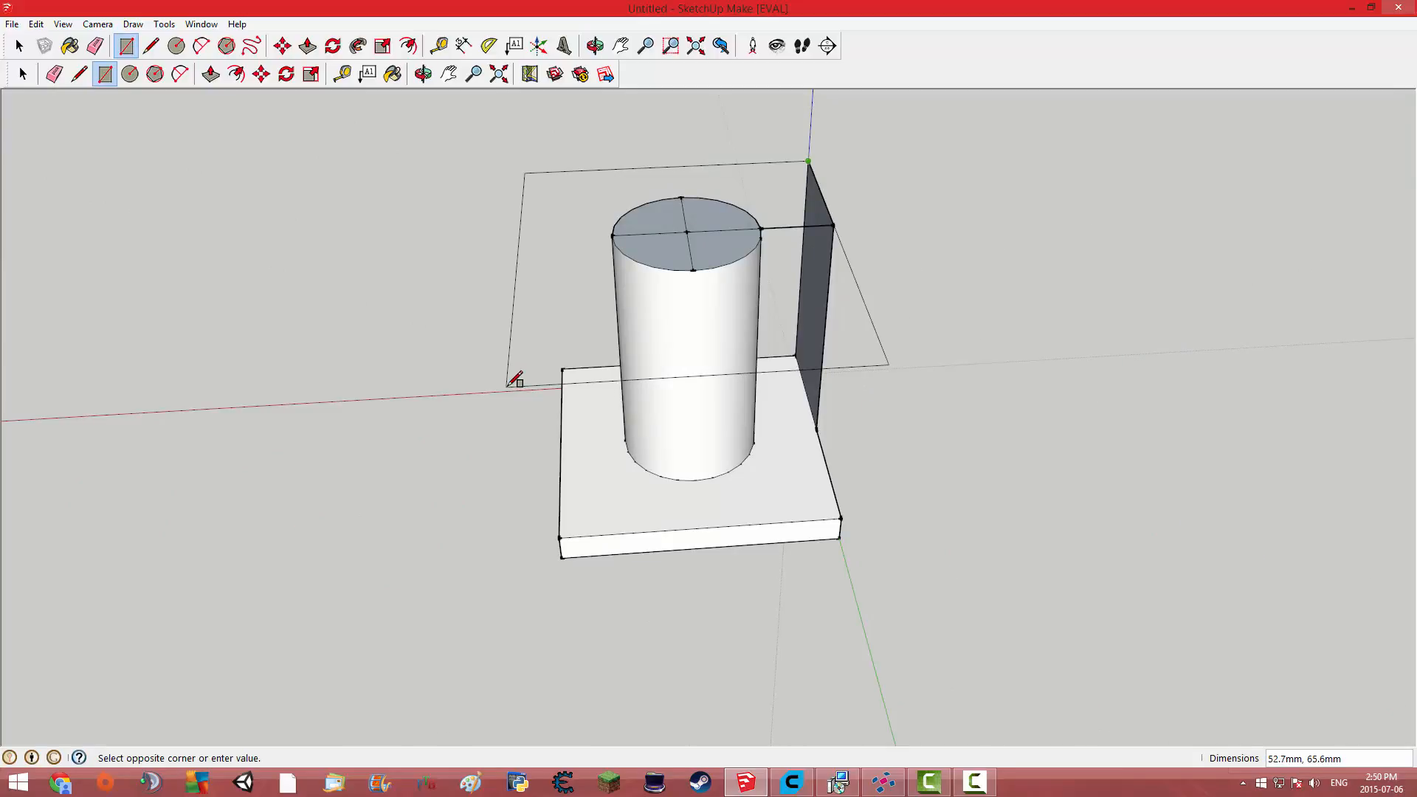
{"action": "left_click", "coordinate": [508, 384]}
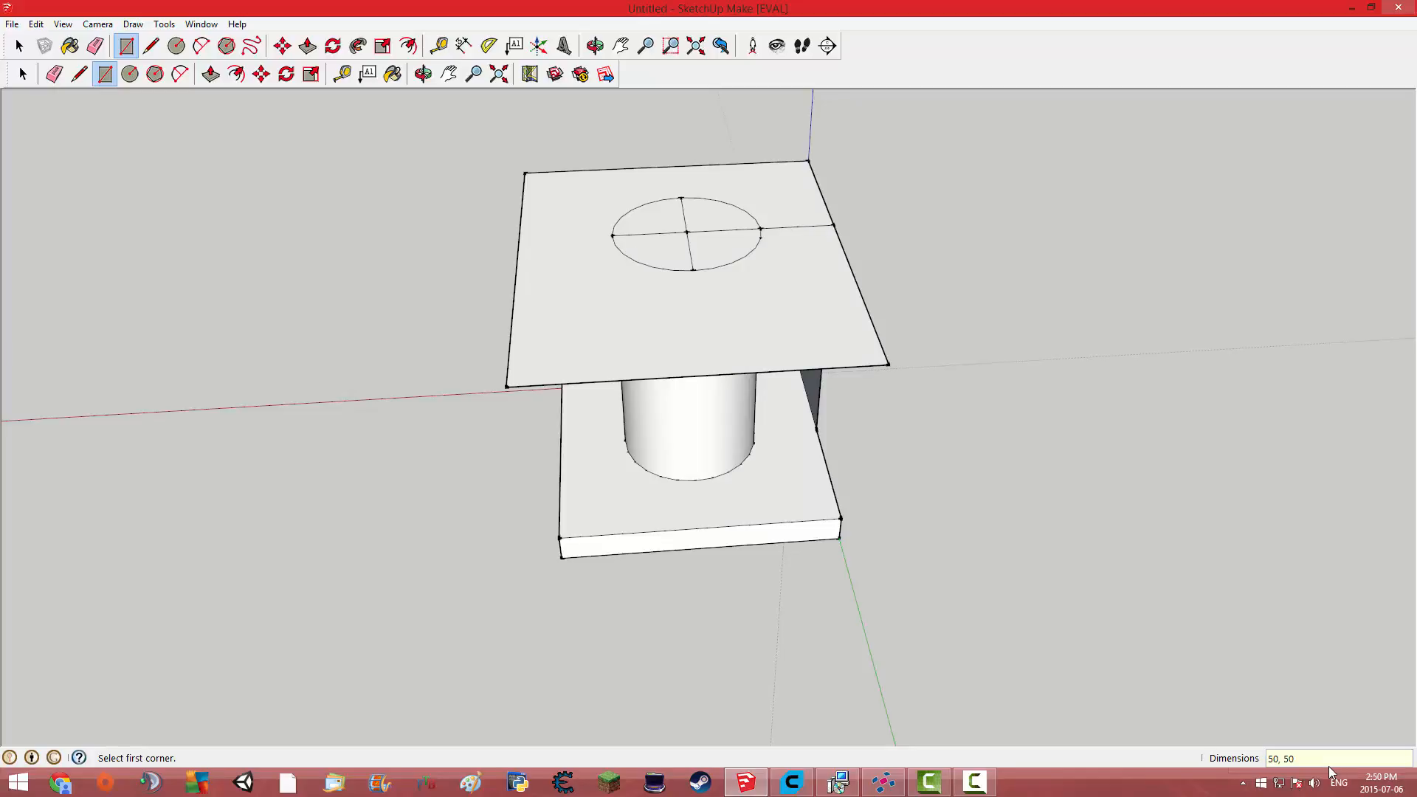
- Try to erase the cross lines and extension line on the cylinder's top and undo the erasures
{"action": "middle_click_drag", "start_coordinate": [1044, 288], "coordinate": [914, 370]}
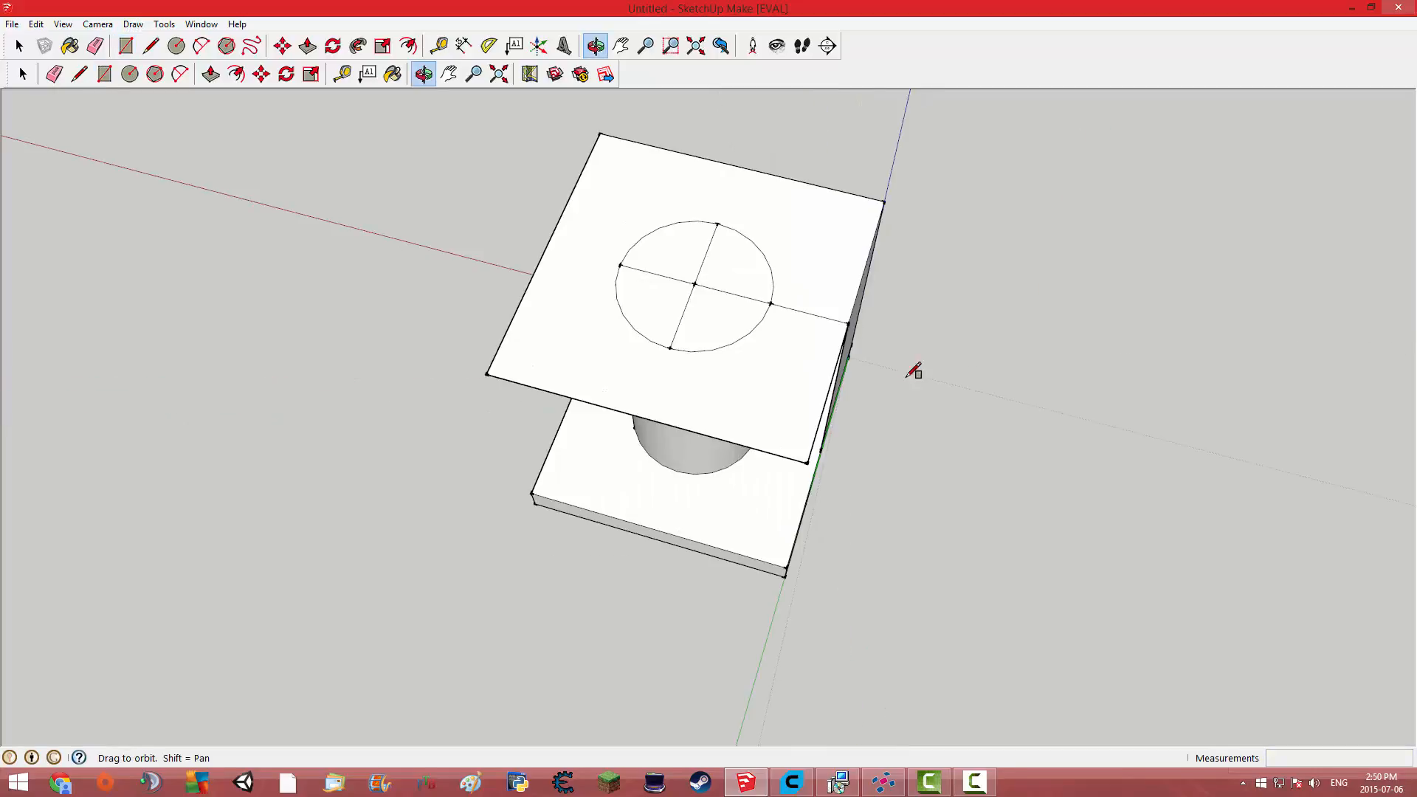
{"action": "left_click", "coordinate": [54, 74]}
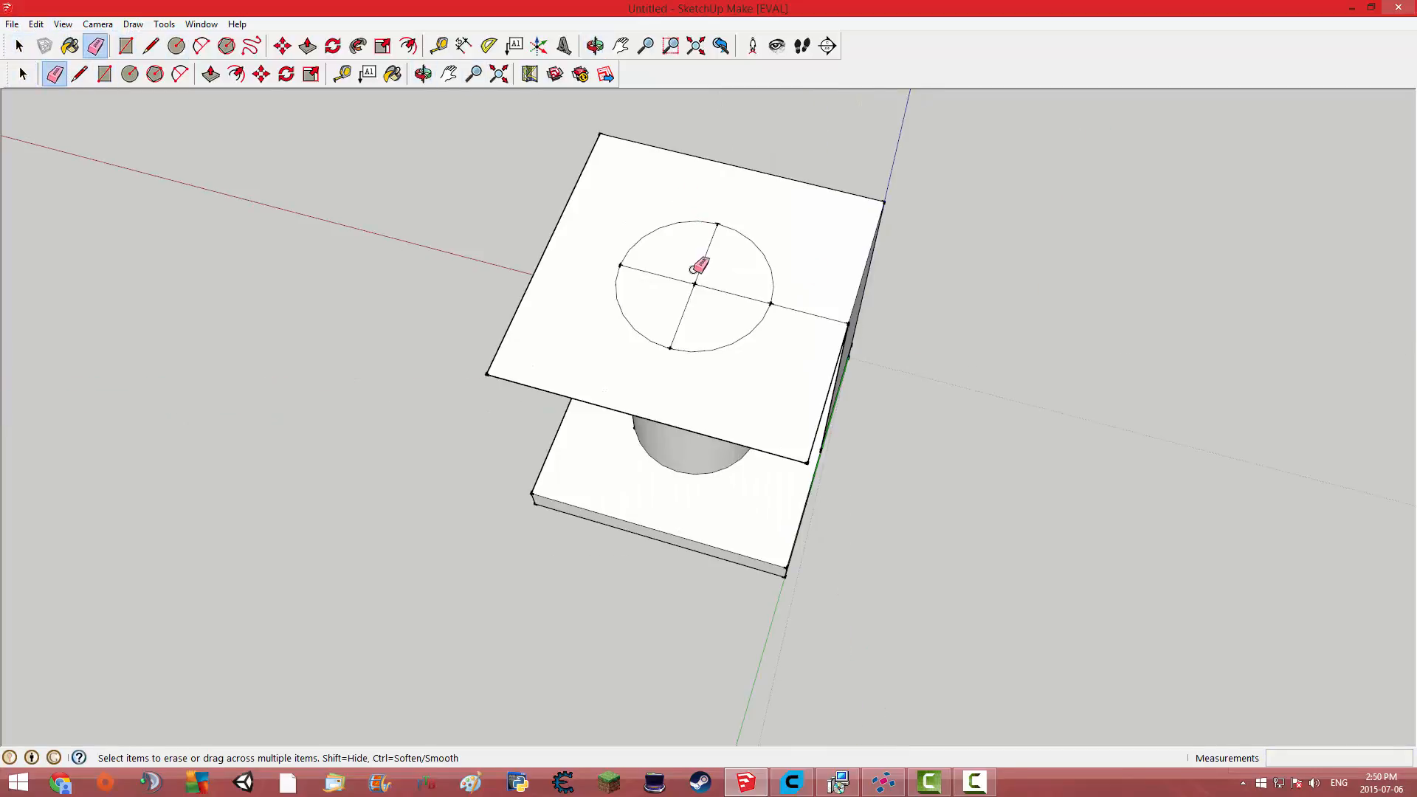
{"action": "mouse_move", "coordinate": [712, 246]}
{"action": "left_mouse_down"}
{"action": "mouse_move", "coordinate": [675, 300]}
{"action": "mouse_move", "coordinate": [635, 213]}
{"action": "mouse_move", "coordinate": [655, 364]}
{"action": "mouse_move", "coordinate": [690, 185]}
{"action": "left_mouse_up"}
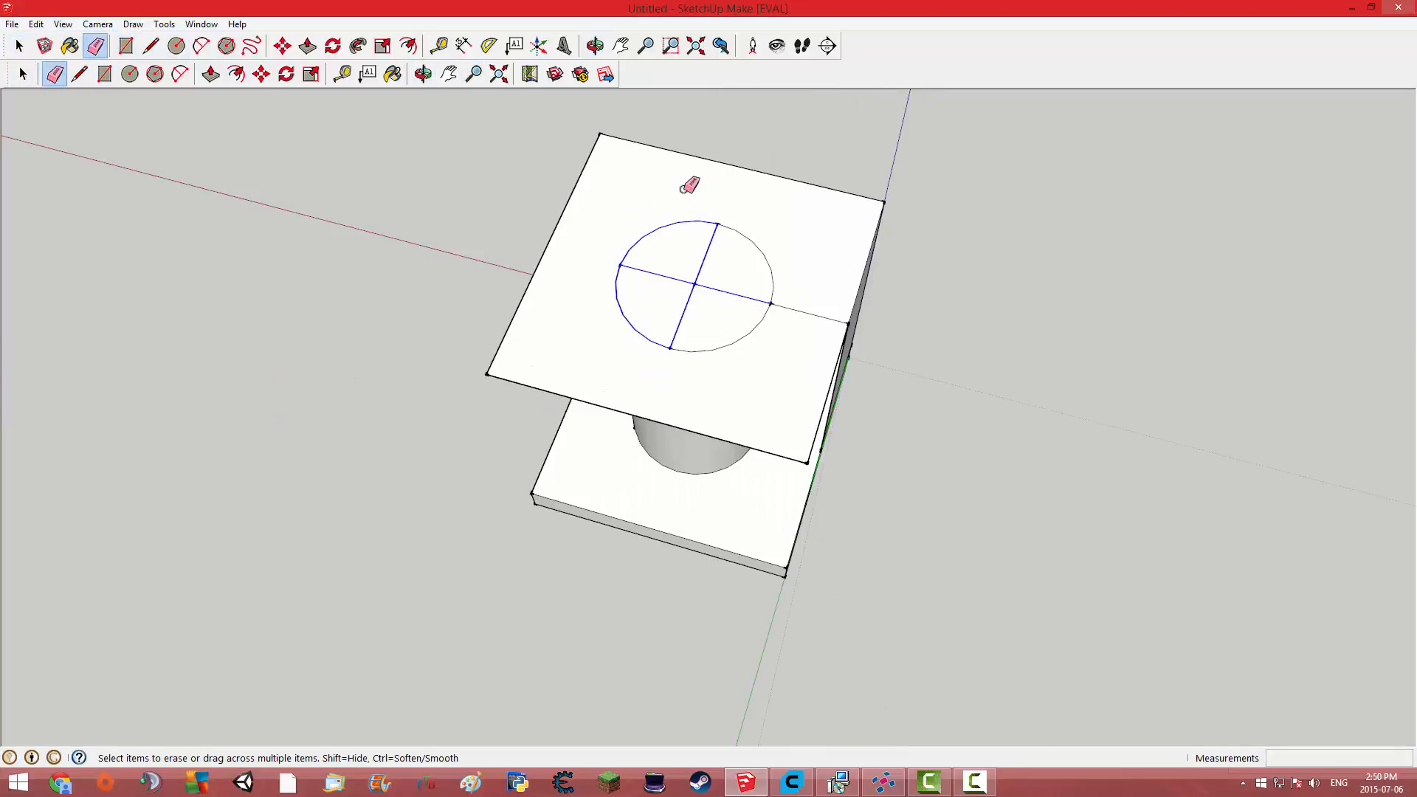
{"action": "mouse_move", "coordinate": [739, 326]}
{"action": "left_mouse_down"}
{"action": "mouse_move", "coordinate": [760, 300]}
{"action": "mouse_move", "coordinate": [723, 365]}
{"action": "left_mouse_up"}
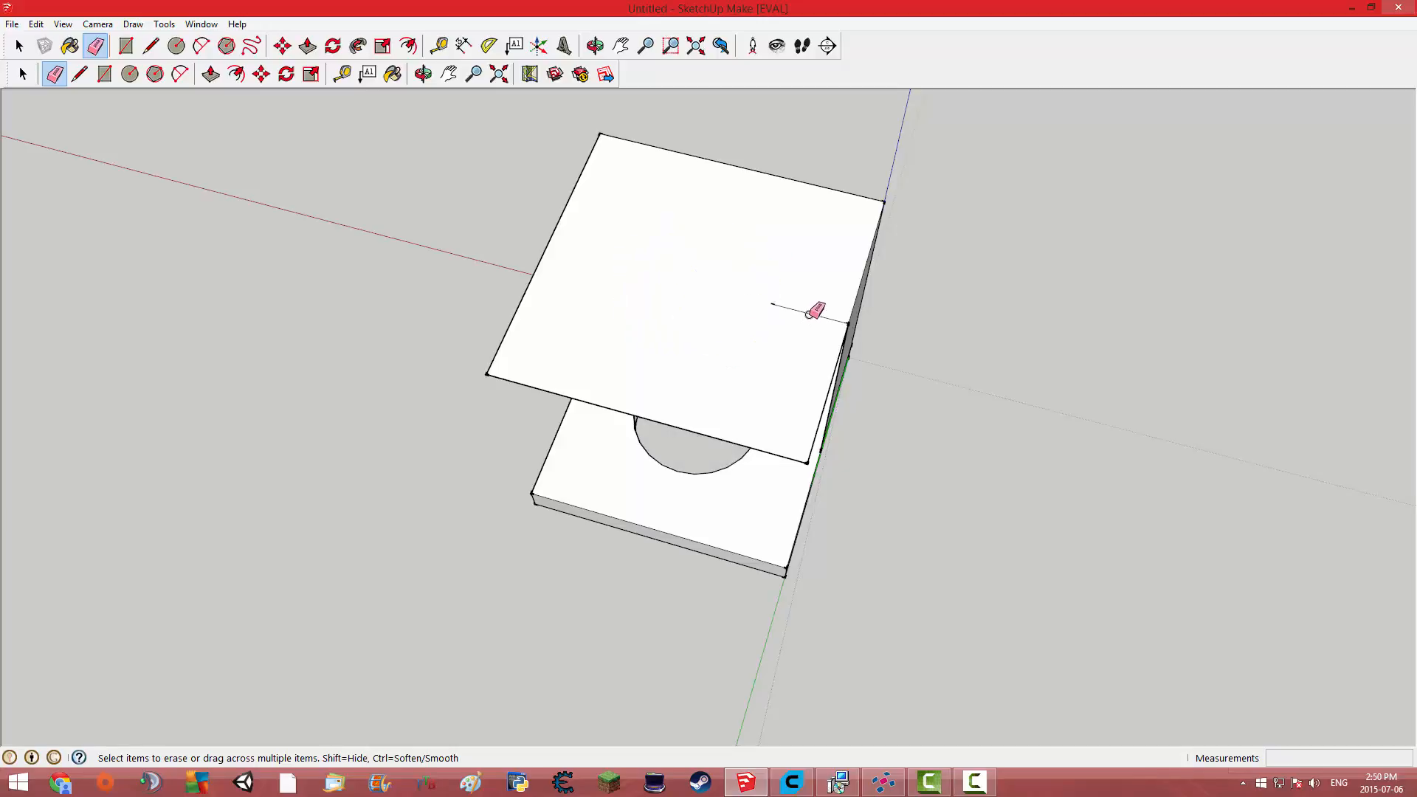
{"action": "middle_click_drag", "start_coordinate": [806, 322], "coordinate": [759, 196]}
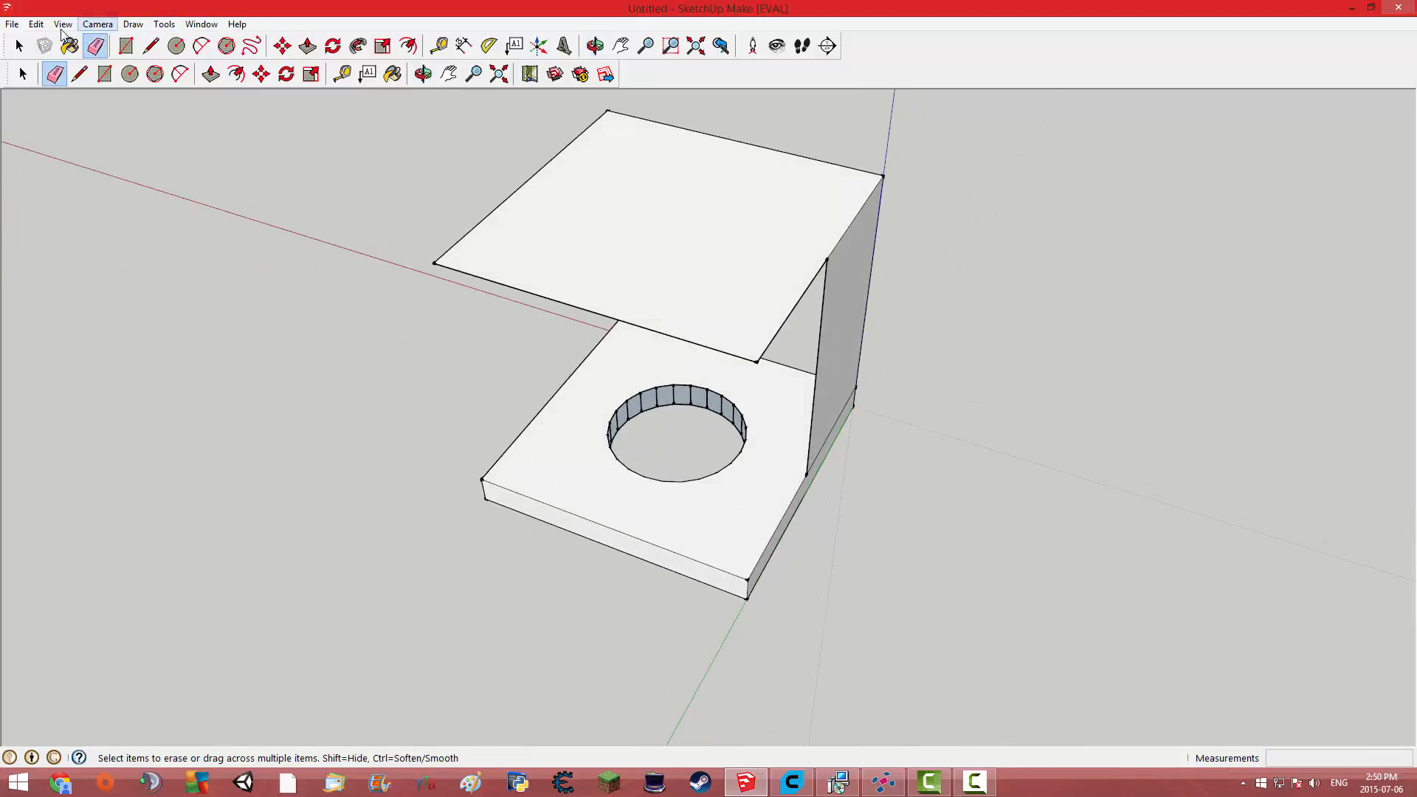
{"action": "left_click", "coordinate": [36, 23]}
{"action": "left_click", "coordinate": [45, 41]}
{"action": "left_click", "coordinate": [36, 23]}
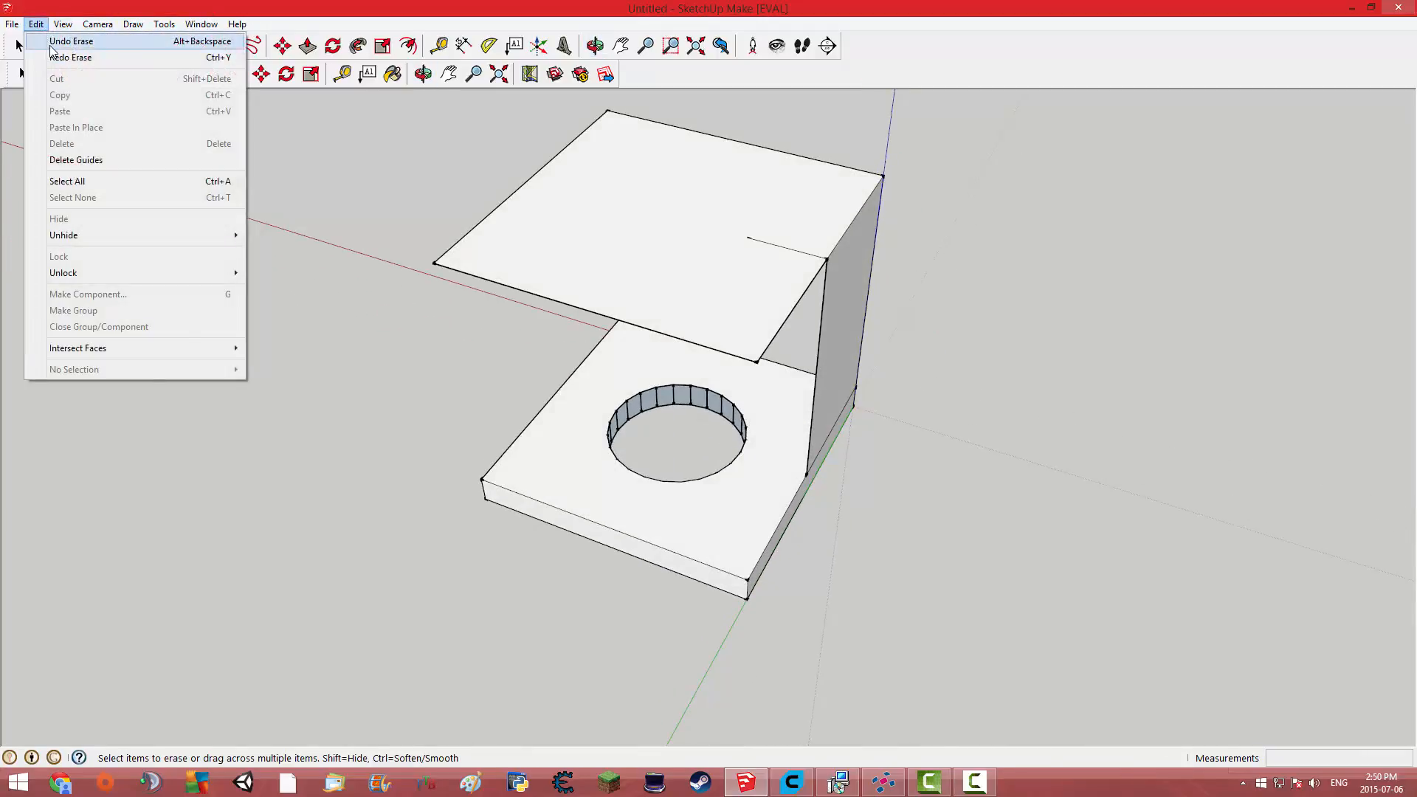
{"action": "left_click", "coordinate": [45, 41]}
- Erase the cross lines and extension line on the cylinder's top, plus the upright construction face beside it
{"action": "left_click_drag", "start_coordinate": [737, 240], "coordinate": [643, 191]}
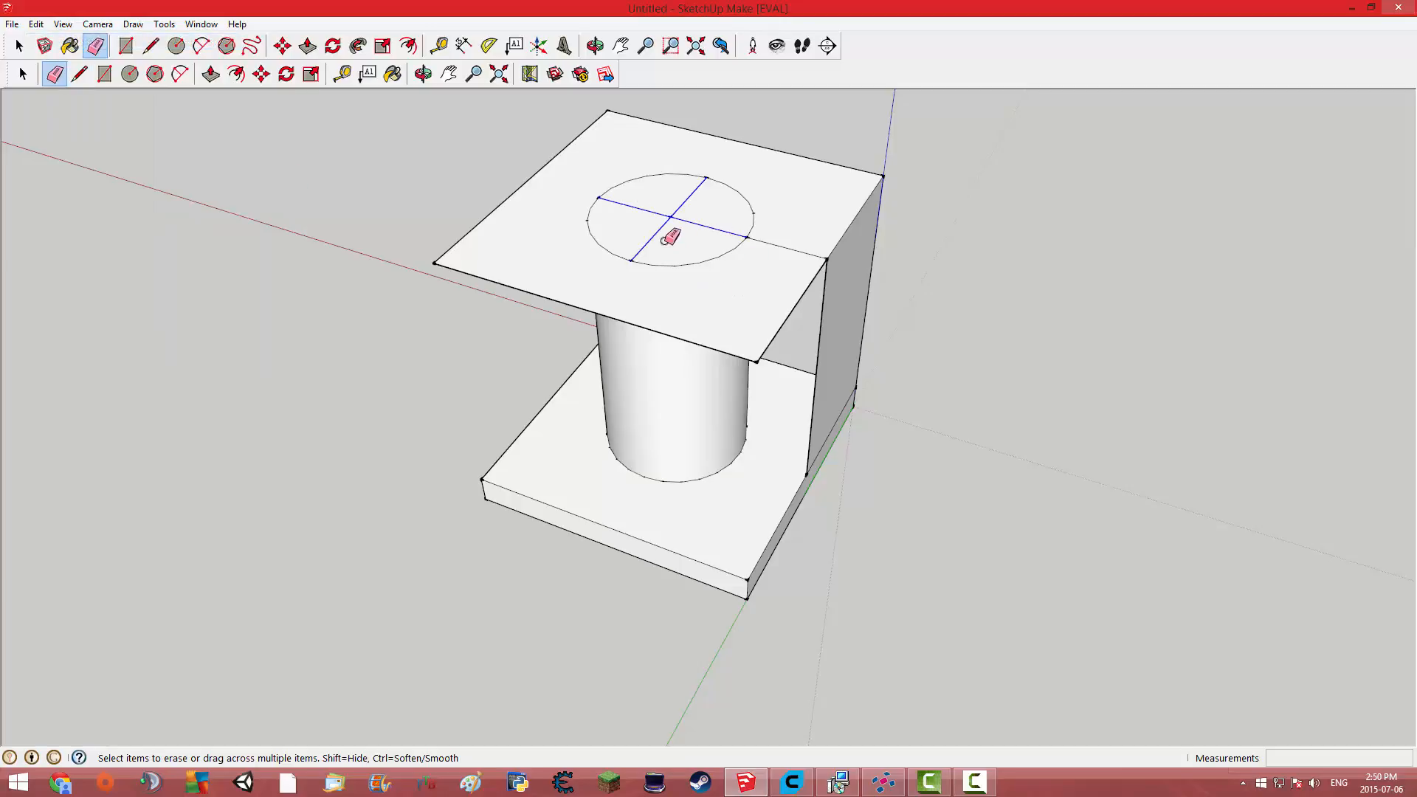
{"action": "left_click_drag", "start_coordinate": [671, 236], "coordinate": [673, 235]}
{"action": "mouse_move", "coordinate": [892, 287]}
{"action": "middle_mouse_down"}
{"action": "mouse_move", "coordinate": [626, 176]}
{"action": "mouse_move", "coordinate": [764, 301]}
{"action": "middle_mouse_up"}
{"action": "left_click_drag", "start_coordinate": [928, 288], "coordinate": [895, 288]}
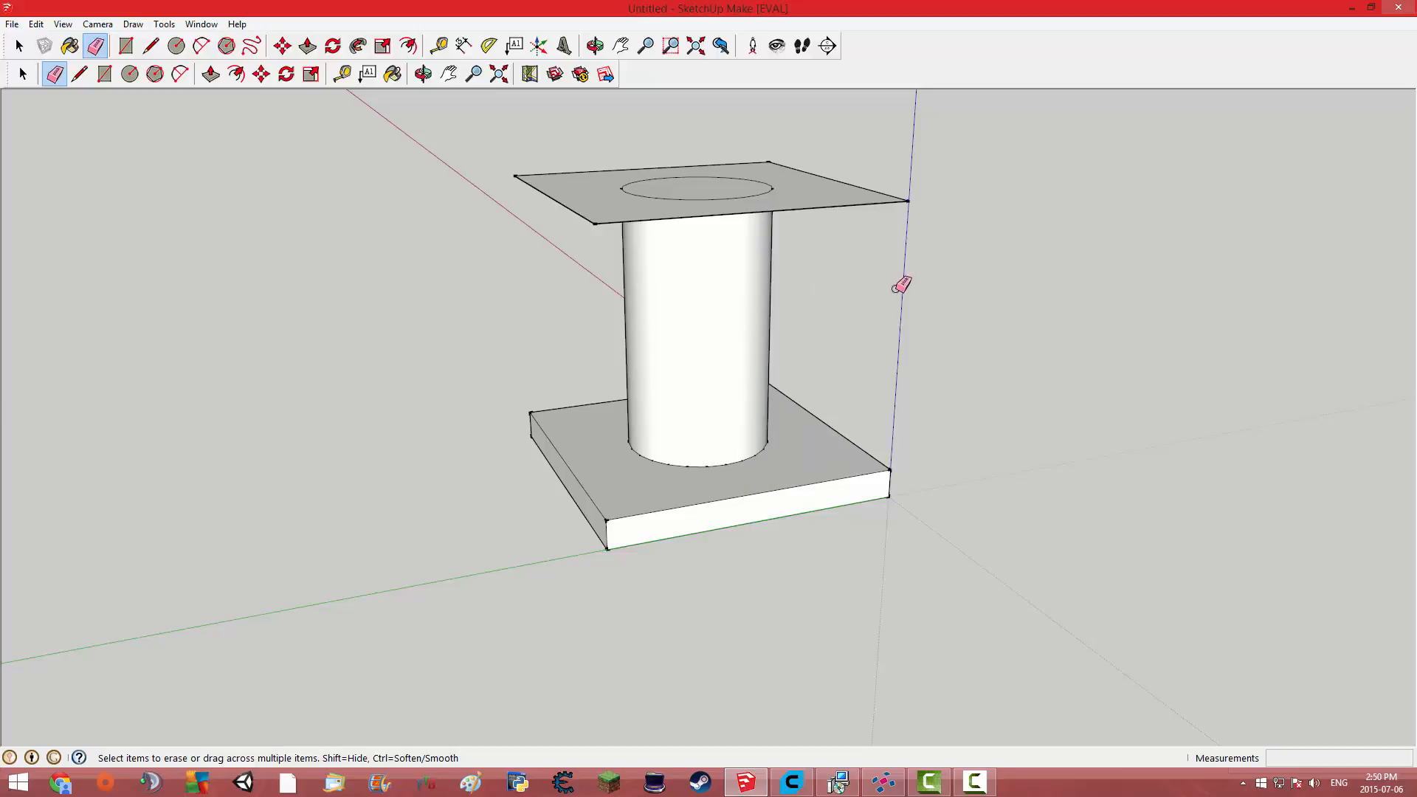
{"action": "mouse_move", "coordinate": [924, 283]}
{"action": "middle_mouse_down"}
{"action": "mouse_move", "coordinate": [594, 135]}
{"action": "mouse_move", "coordinate": [753, 437]}
{"action": "mouse_move", "coordinate": [1018, 341]}
{"action": "mouse_move", "coordinate": [981, 332]}
{"action": "middle_mouse_up"}
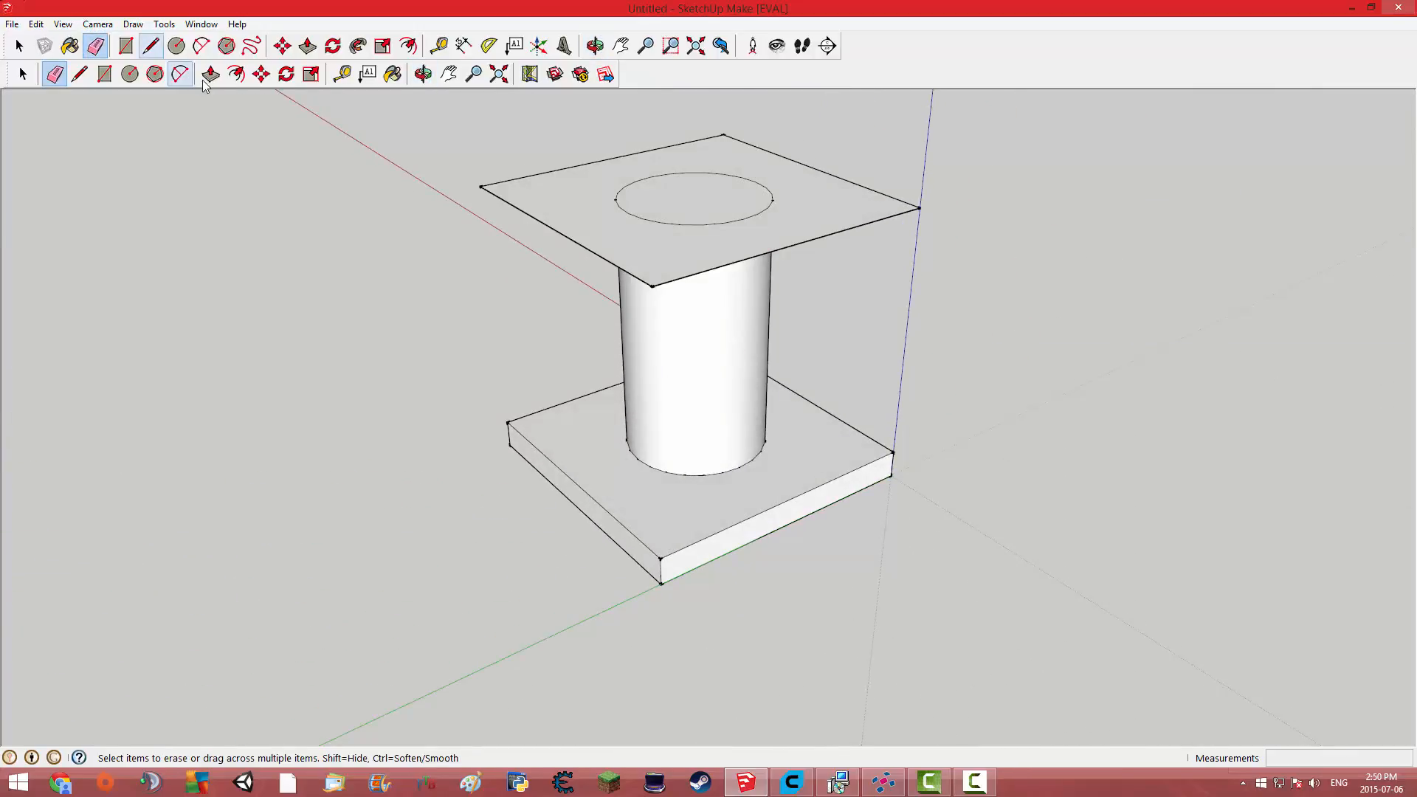
- Measure the base plate's thickness at its front corner
{"action": "left_click", "coordinate": [343, 74]}
{"action": "left_click", "coordinate": [661, 559]}
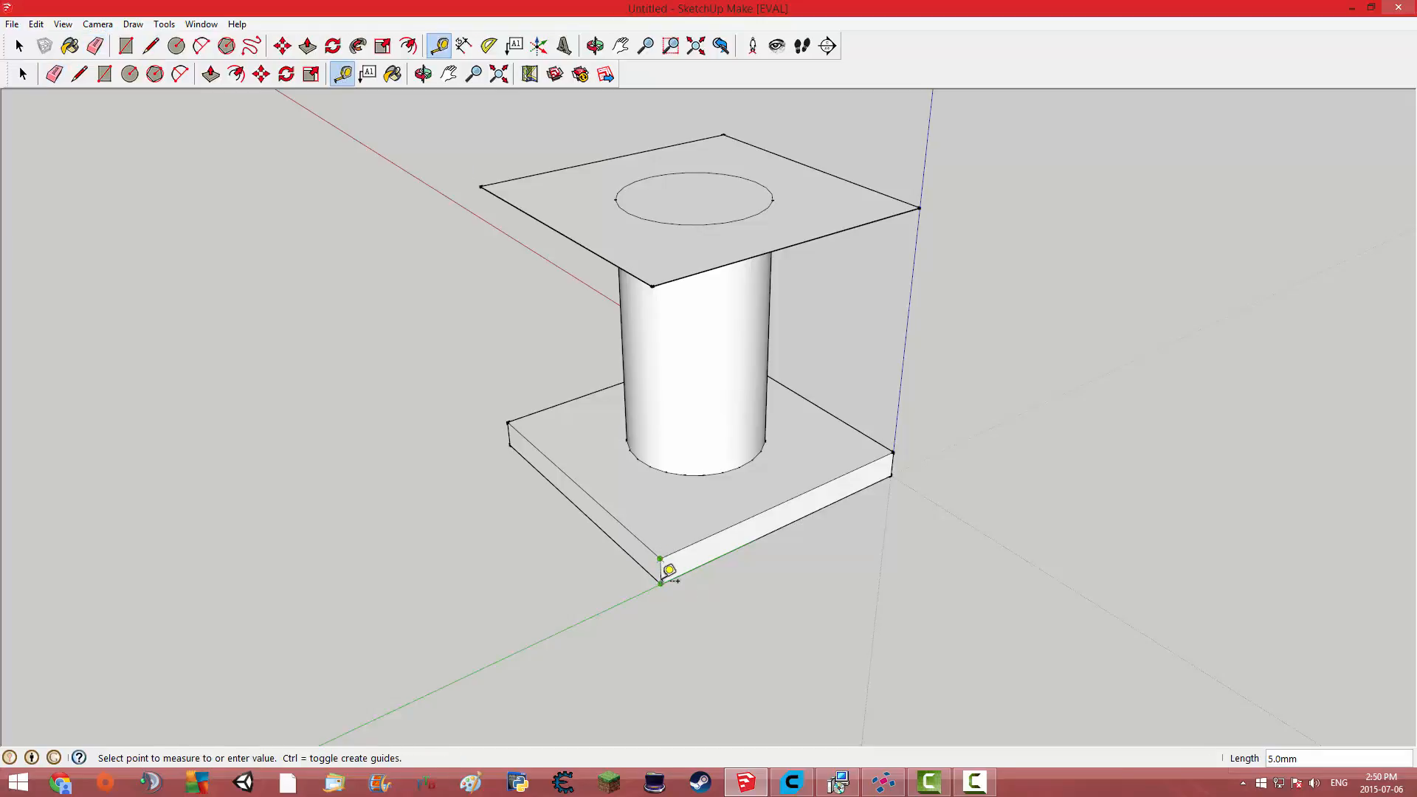
{"action": "left_click", "coordinate": [22, 74]}
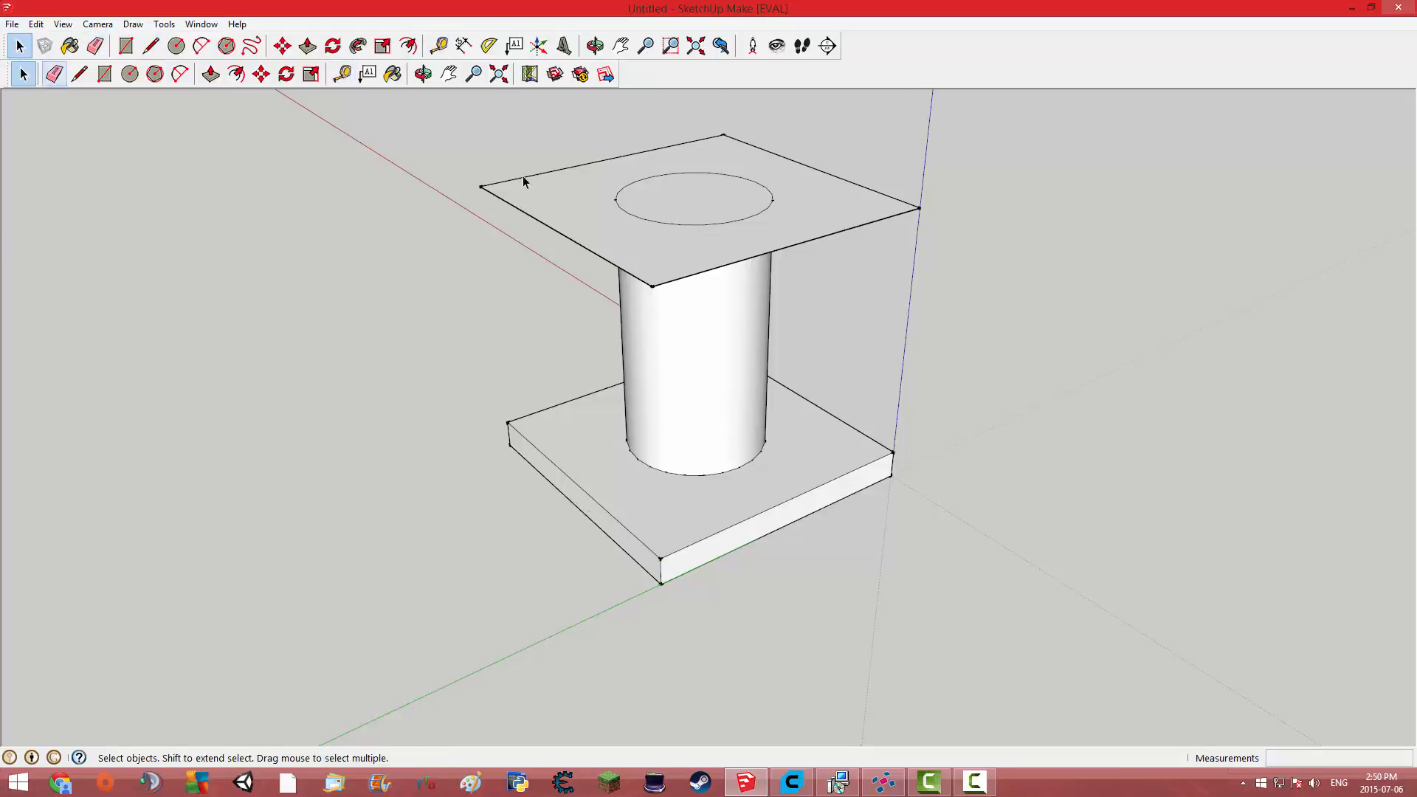
- Extrude the upper square around the circle upward by 5 mm
{"action": "left_click", "coordinate": [210, 74]}
{"action": "left_click", "coordinate": [601, 224]}
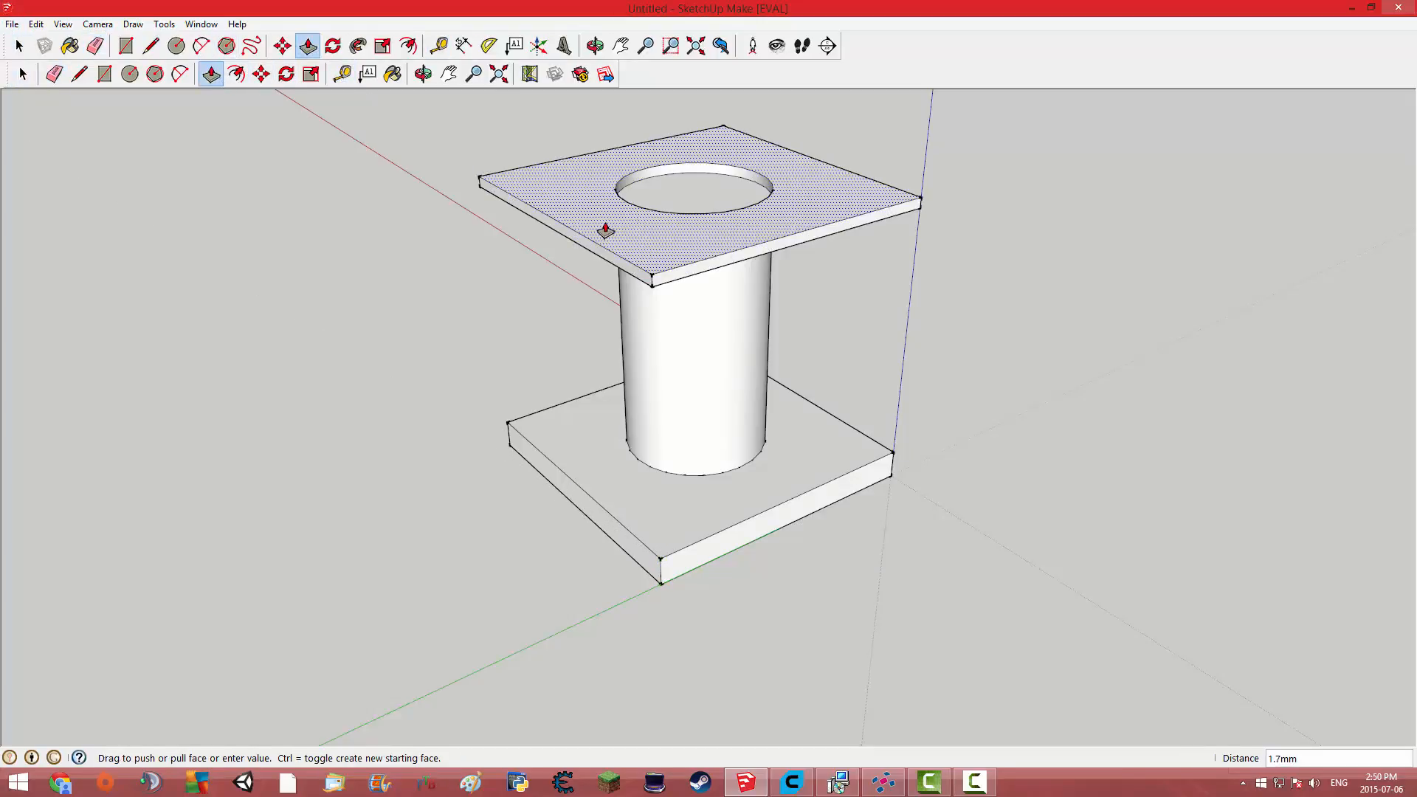
{"action": "type", "text": "5"}
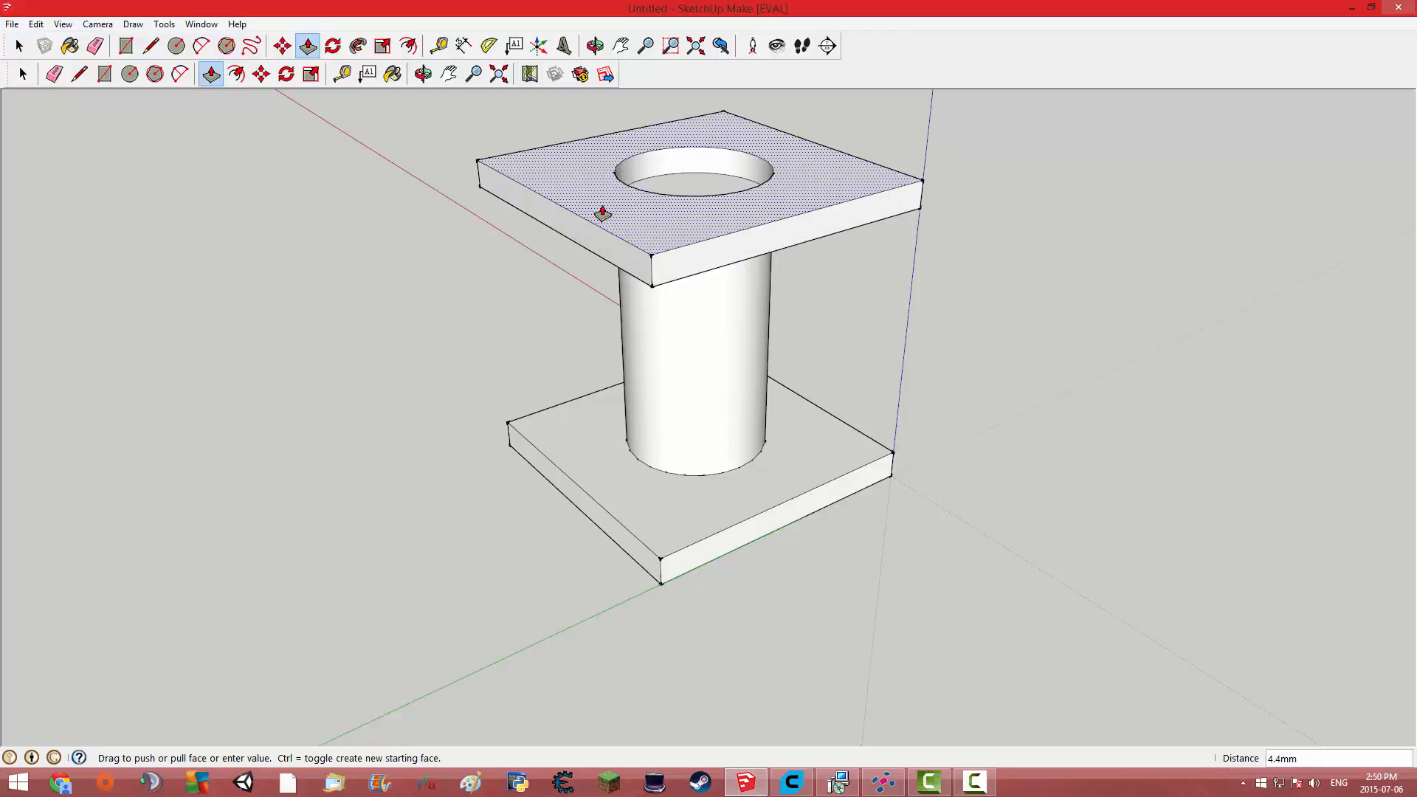
{"action": "key", "text": "Return"}
{"action": "middle_click_drag", "start_coordinate": [1107, 197], "coordinate": [994, 182]}
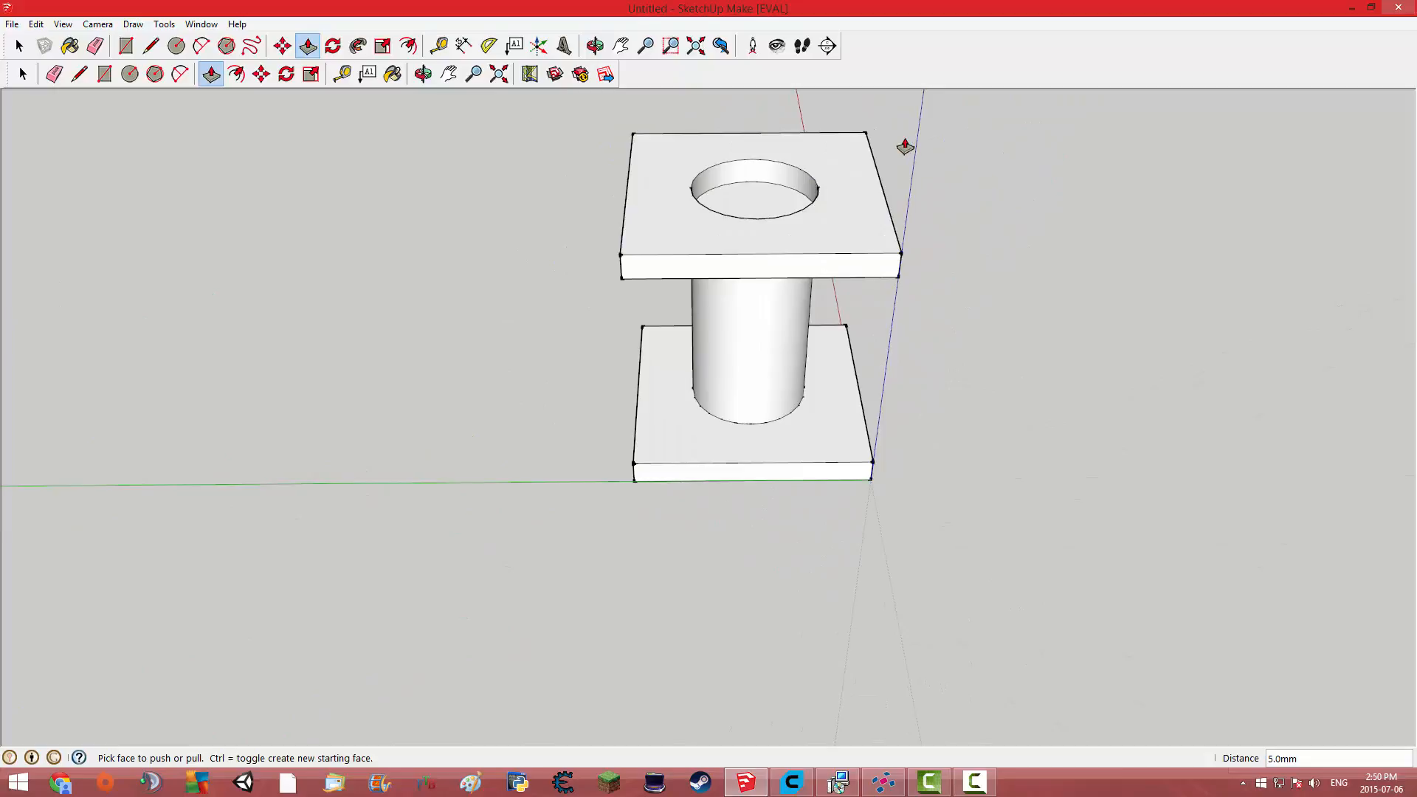
{"action": "middle_click_drag", "start_coordinate": [904, 147], "coordinate": [866, 500]}
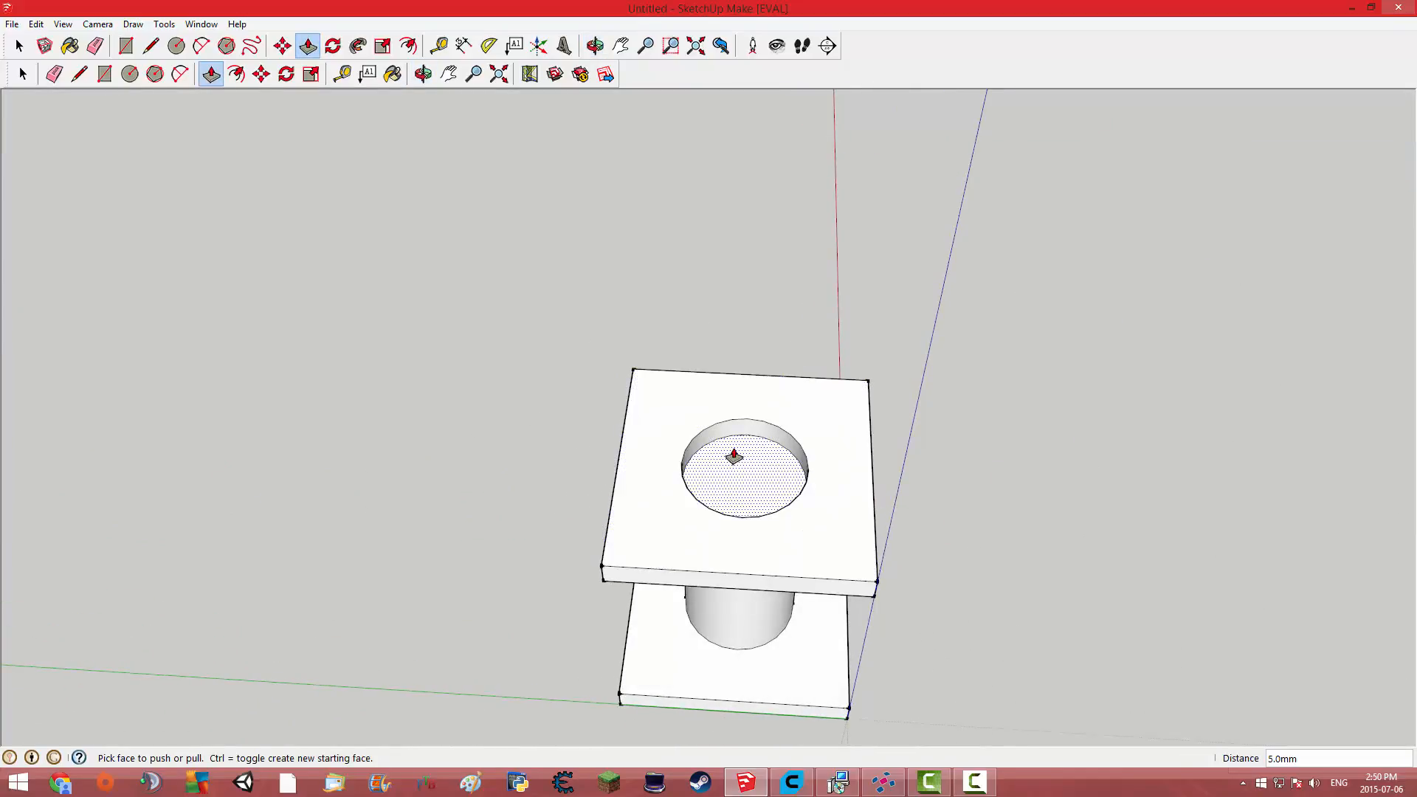
- Try to raise the upper plate's top face a further 10 mm and undo it
{"action": "left_click", "coordinate": [653, 470]}
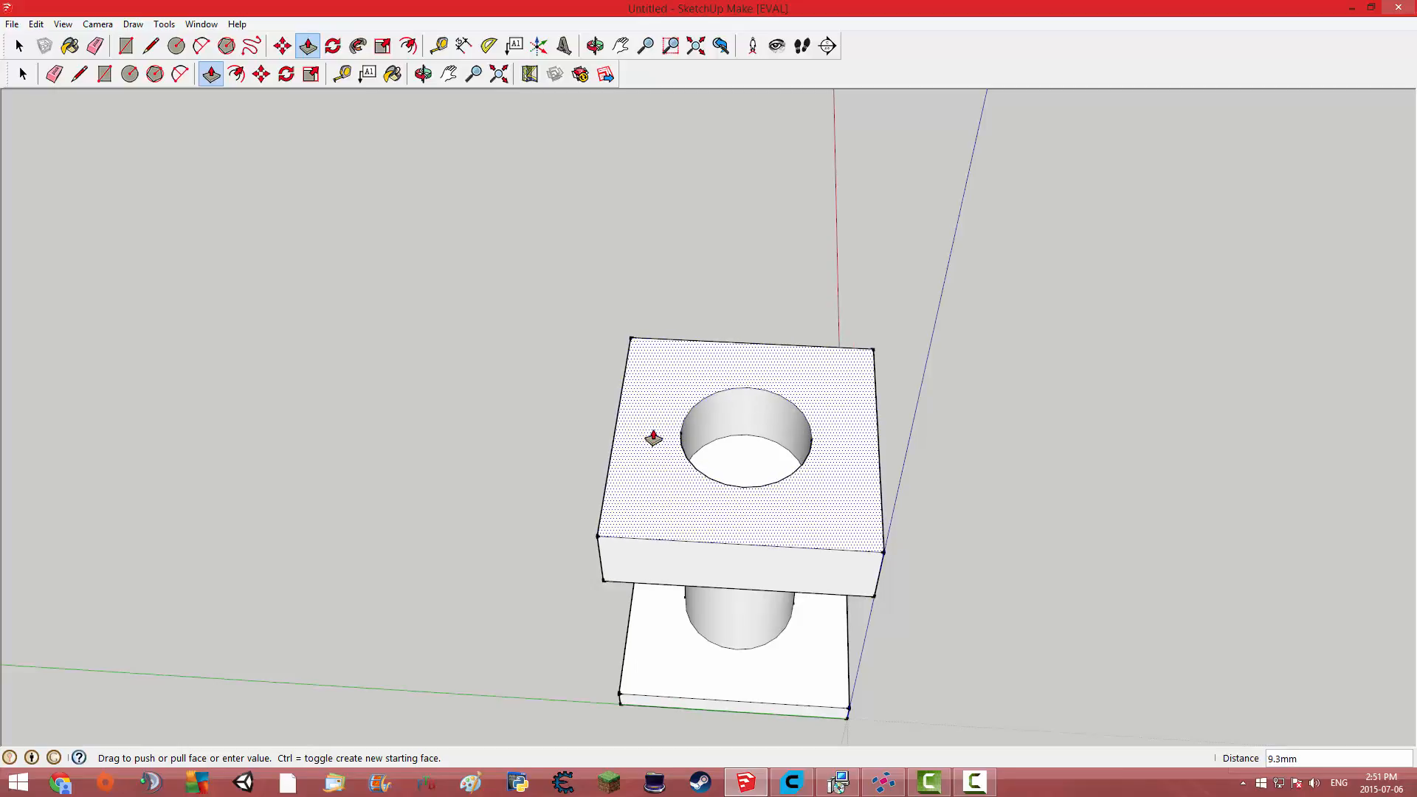
{"action": "left_click", "coordinate": [654, 436]}
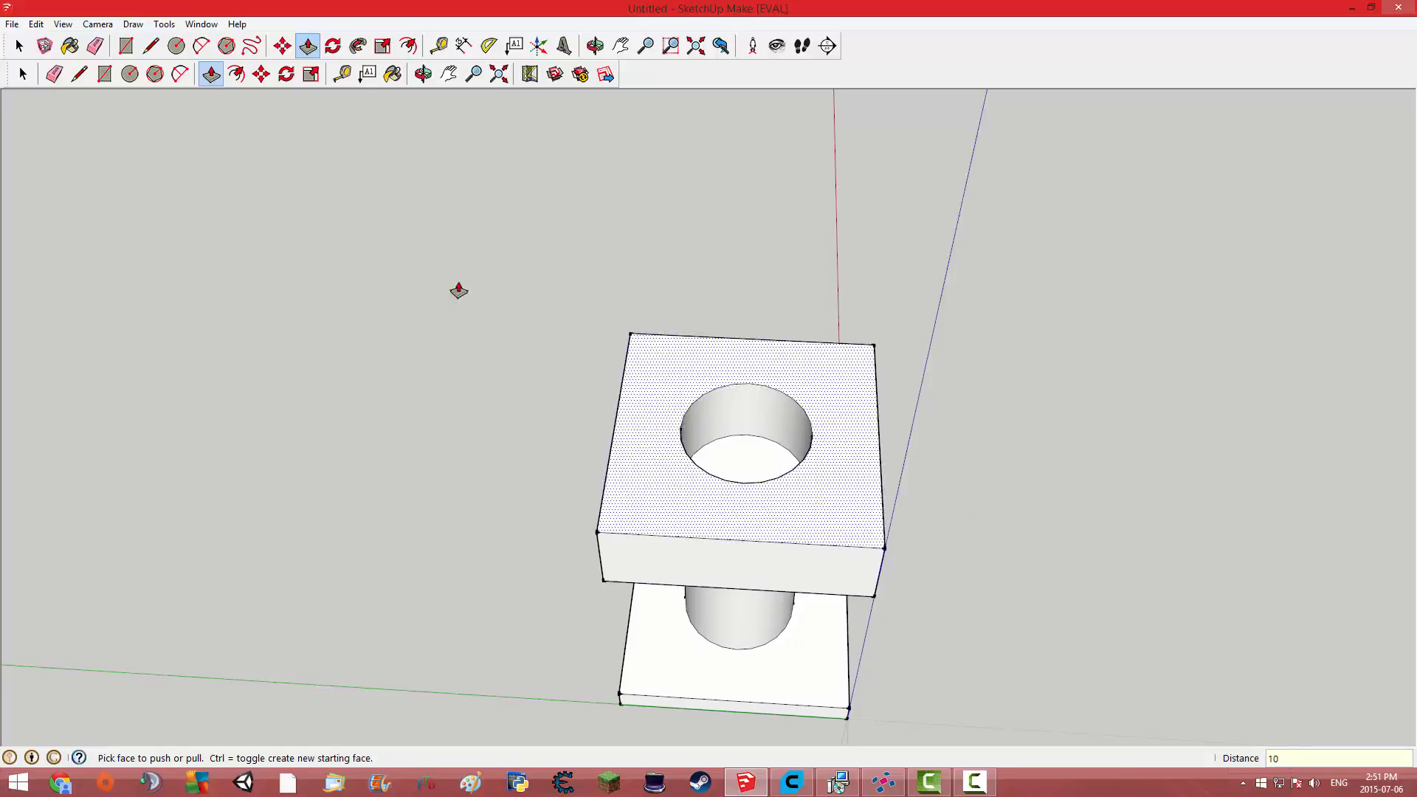
{"action": "left_click", "coordinate": [36, 23]}
{"action": "left_click", "coordinate": [56, 41]}
- Push the upper plate's top face down and undo its extrusions back to the flat square
{"action": "left_click", "coordinate": [652, 509]}
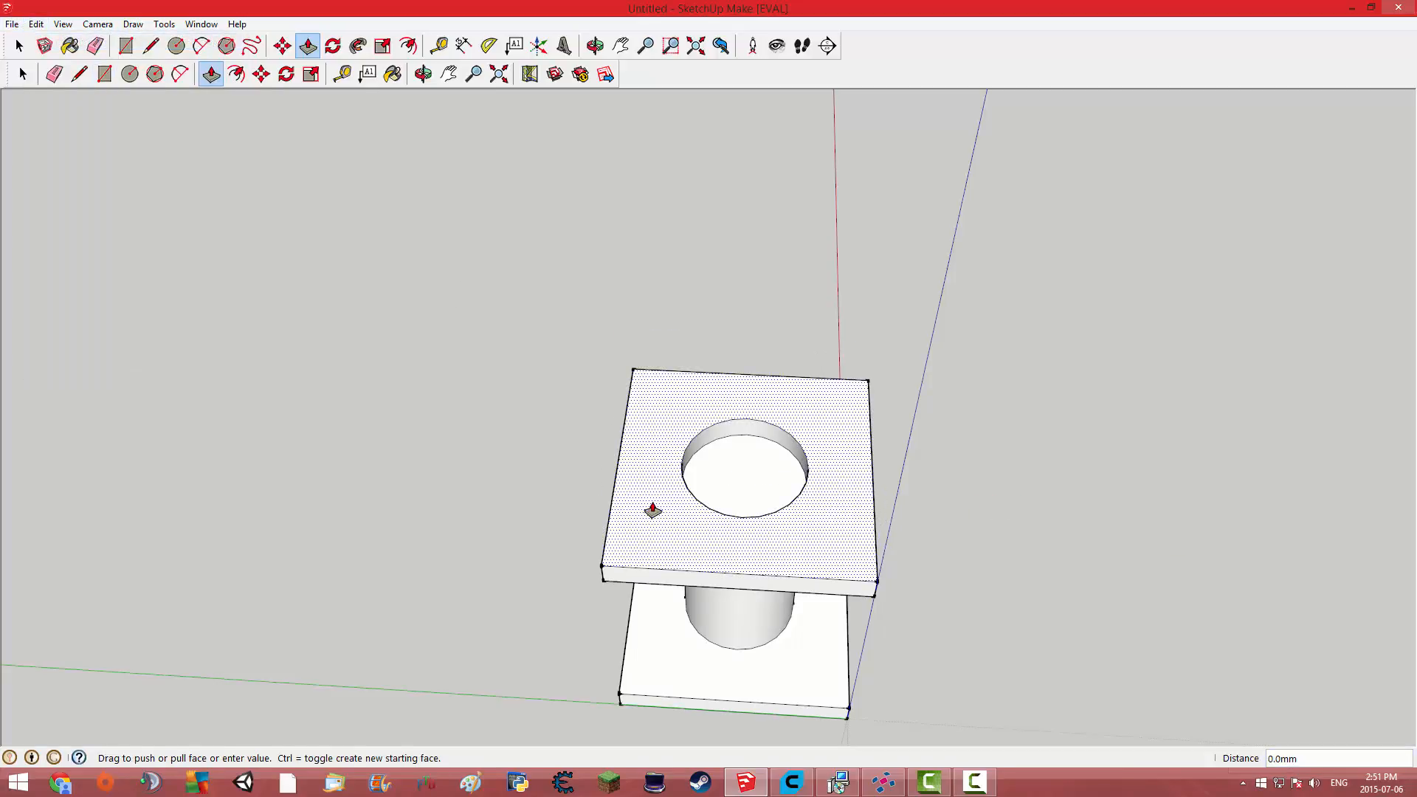
{"action": "left_click", "coordinate": [652, 510]}
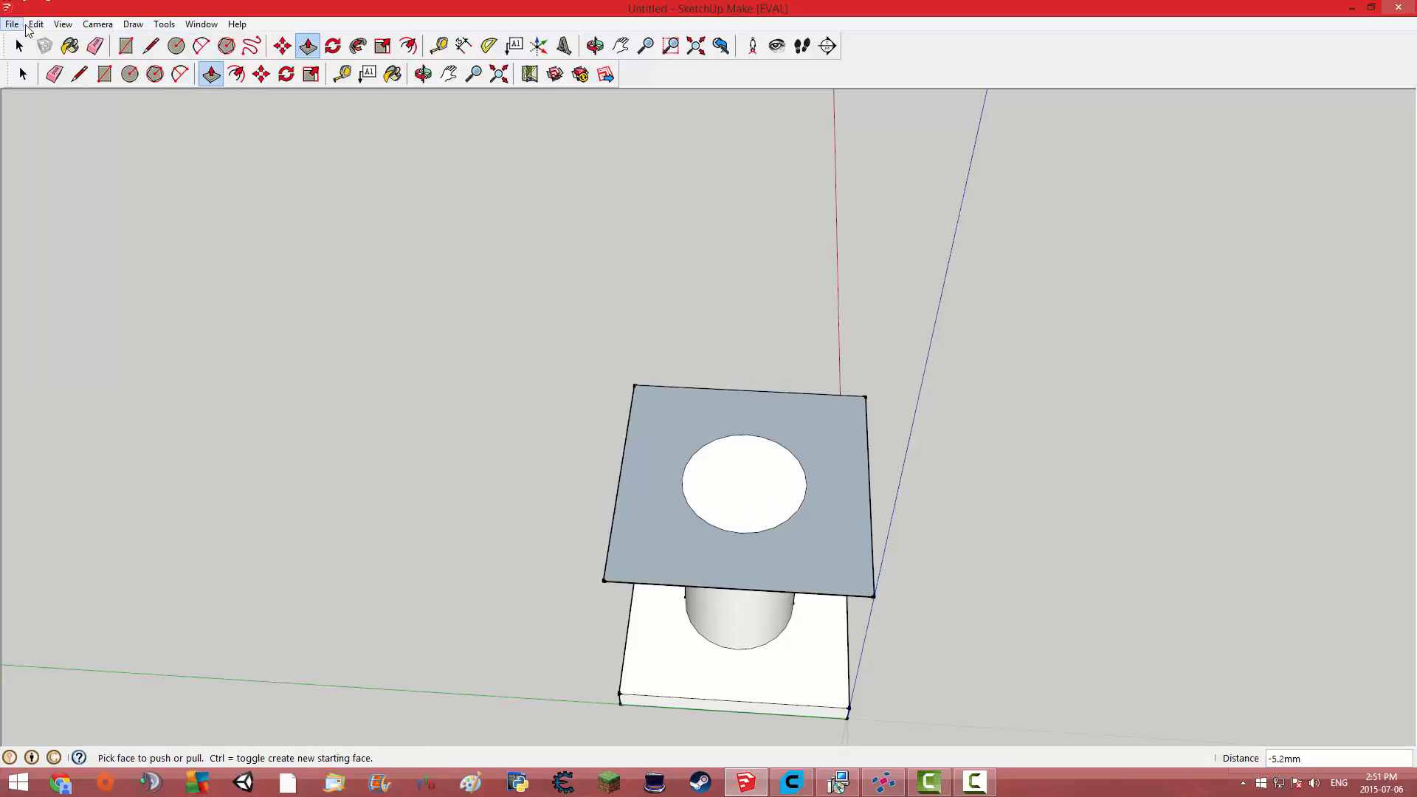
{"action": "left_click", "coordinate": [34, 24]}
{"action": "left_click", "coordinate": [74, 41]}
{"action": "left_click", "coordinate": [34, 25]}
{"action": "left_click", "coordinate": [74, 41]}
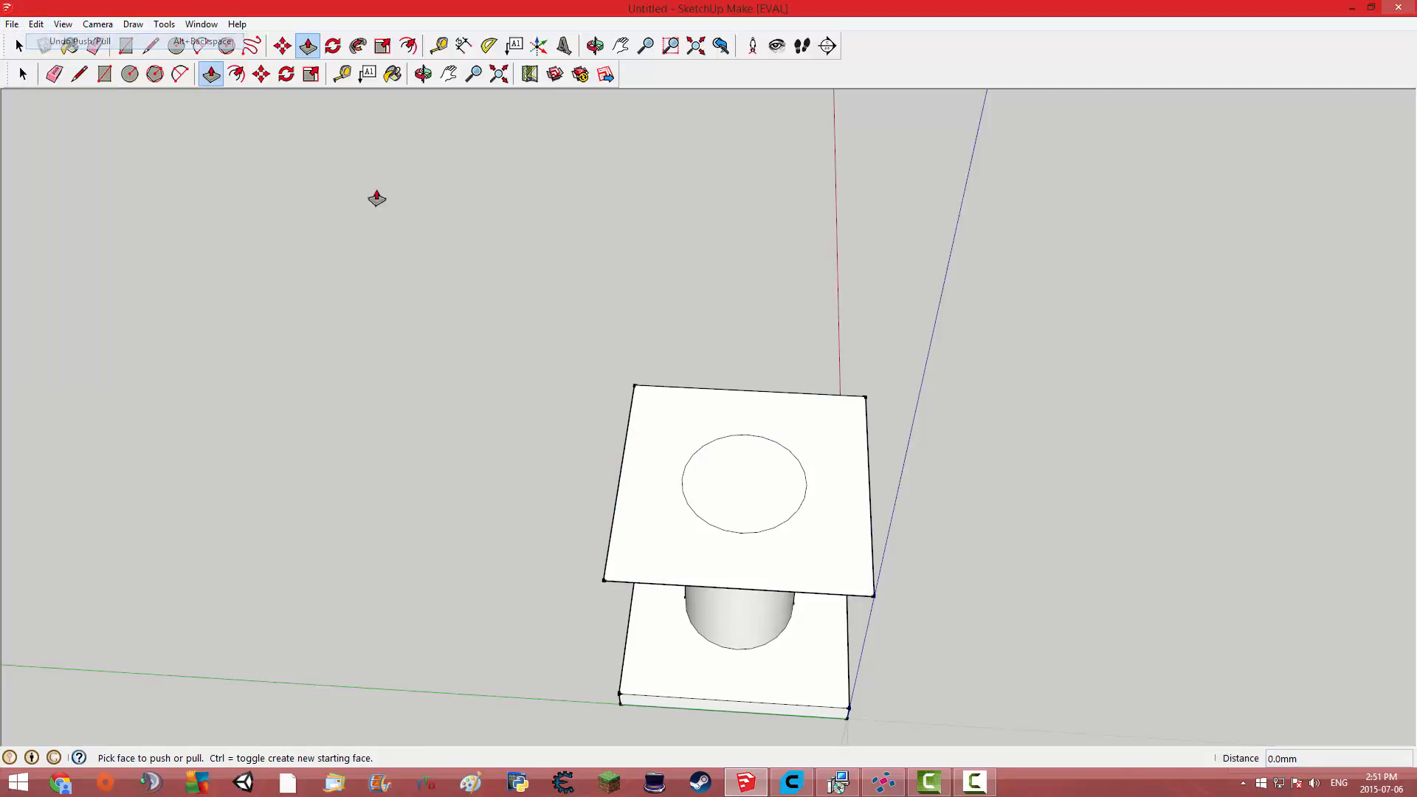
- Try to extrude the flat square around the circle upward and undo that extrusion
{"action": "left_click", "coordinate": [632, 468]}
{"action": "type", "text": "7"}
{"action": "key", "text": "Return"}
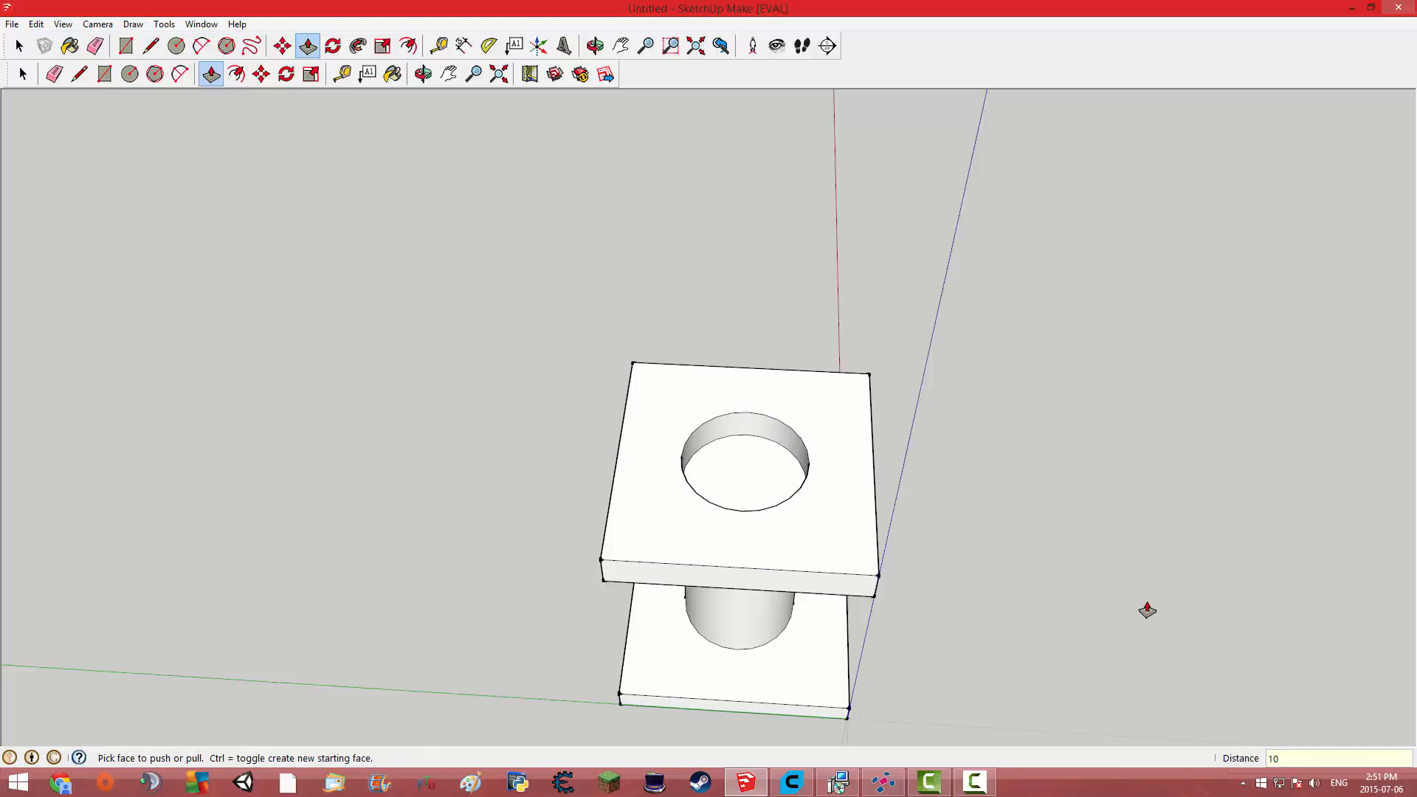
{"action": "left_click", "coordinate": [34, 25]}
{"action": "left_click", "coordinate": [74, 40]}
- Try another upward extrusion of the square around the circle, start measuring at the opening's rim, and undo the extrusion
{"action": "left_click", "coordinate": [642, 499]}
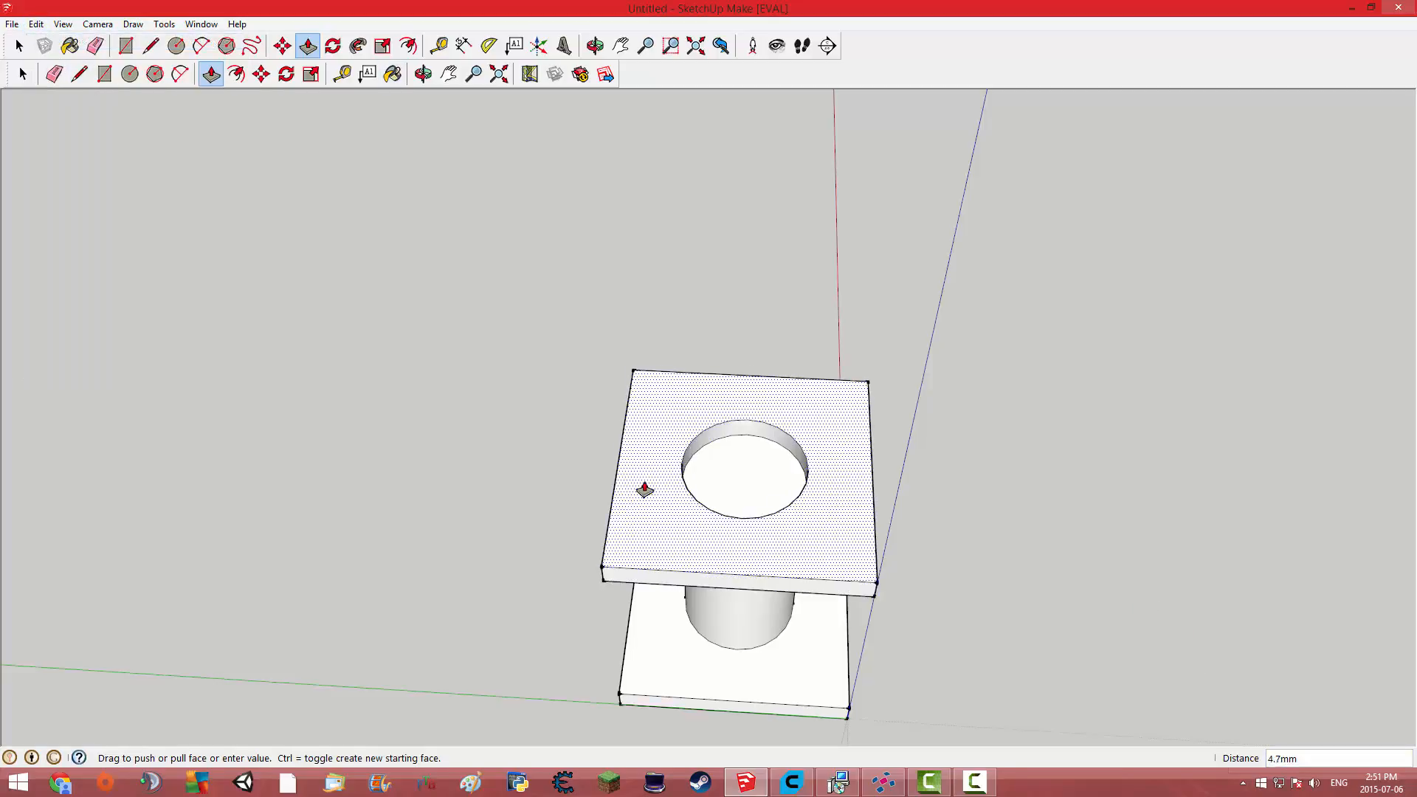
{"action": "left_click", "coordinate": [644, 487]}
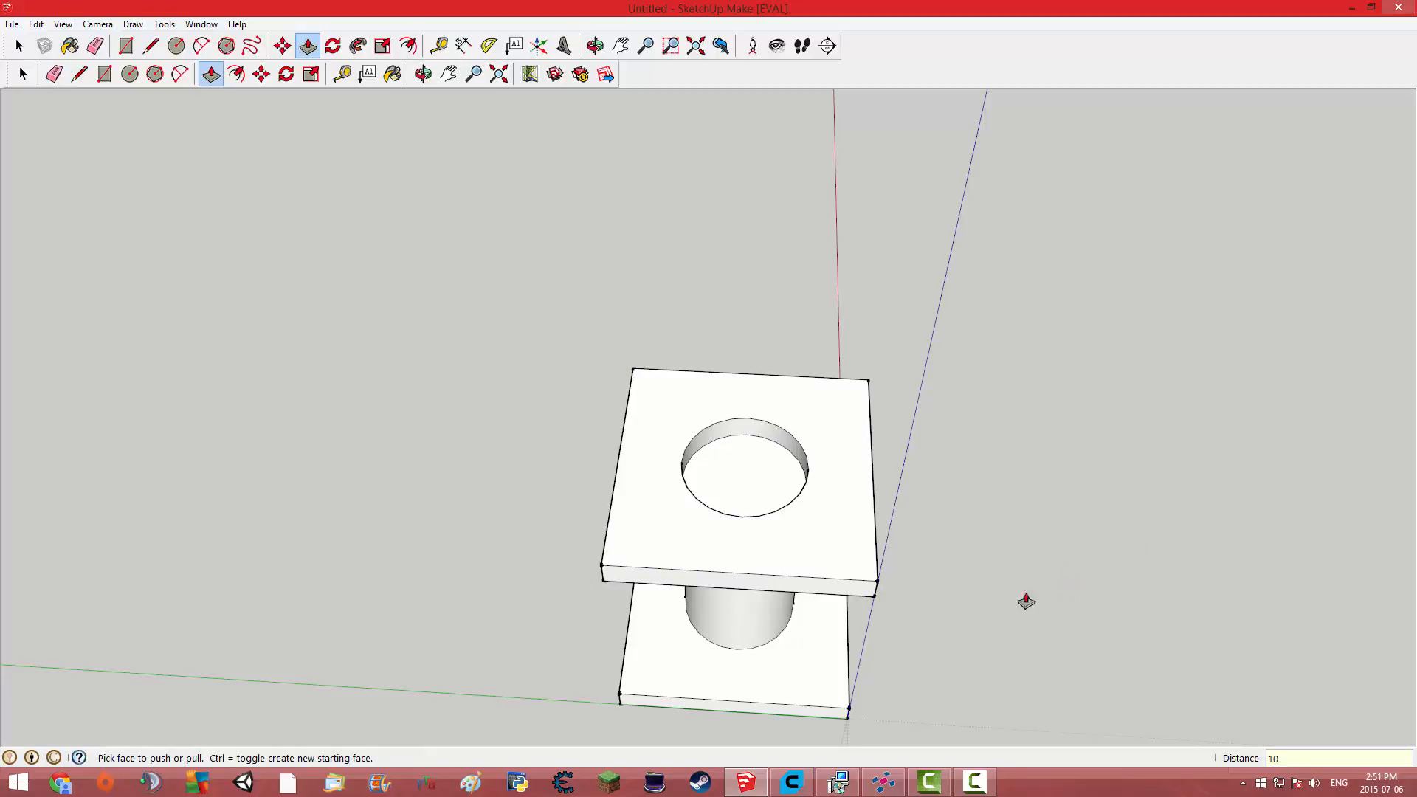
{"action": "scroll", "coordinate": [770, 546], "scroll_direction": "up", "scroll_amount": 5}
{"action": "left_click", "coordinate": [343, 74]}
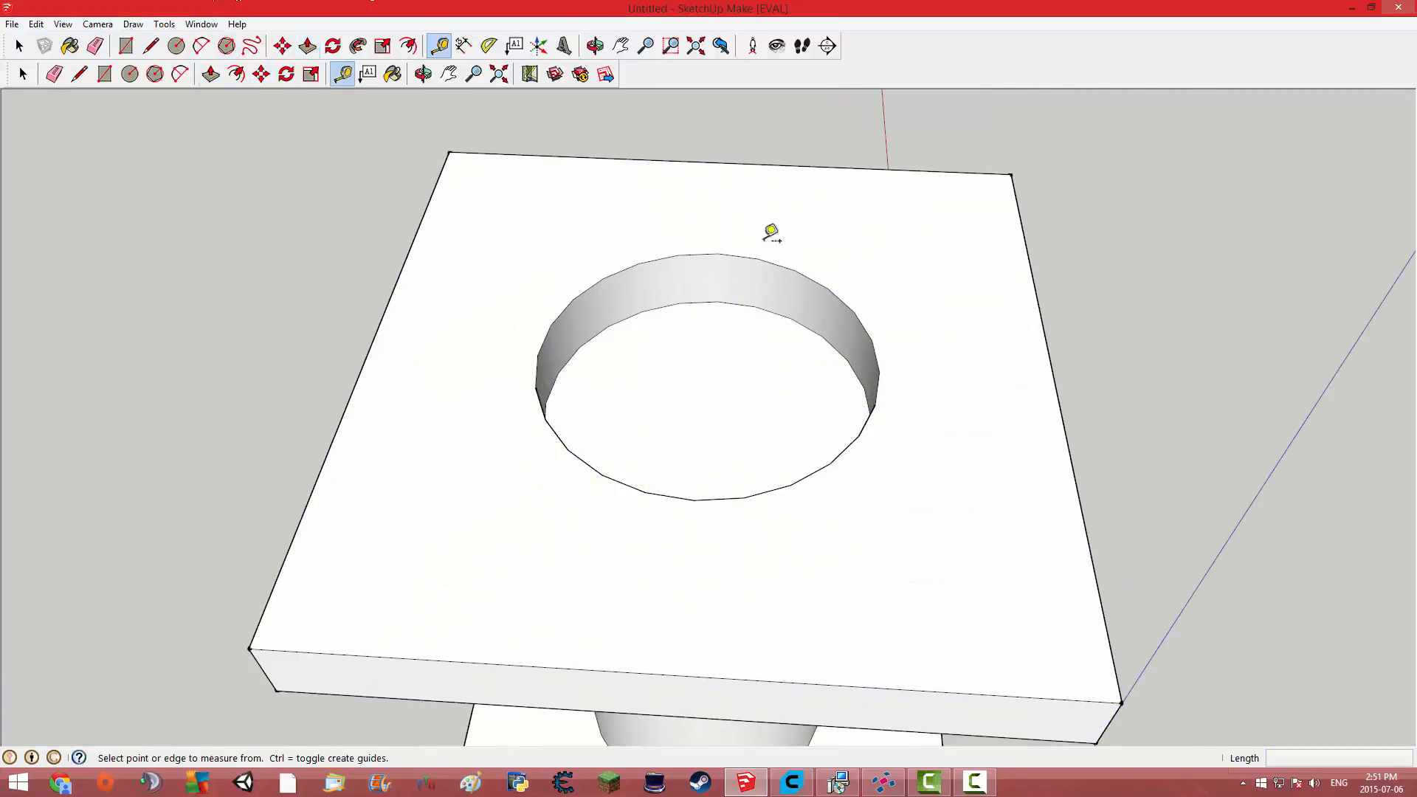
{"action": "left_click", "coordinate": [716, 253]}
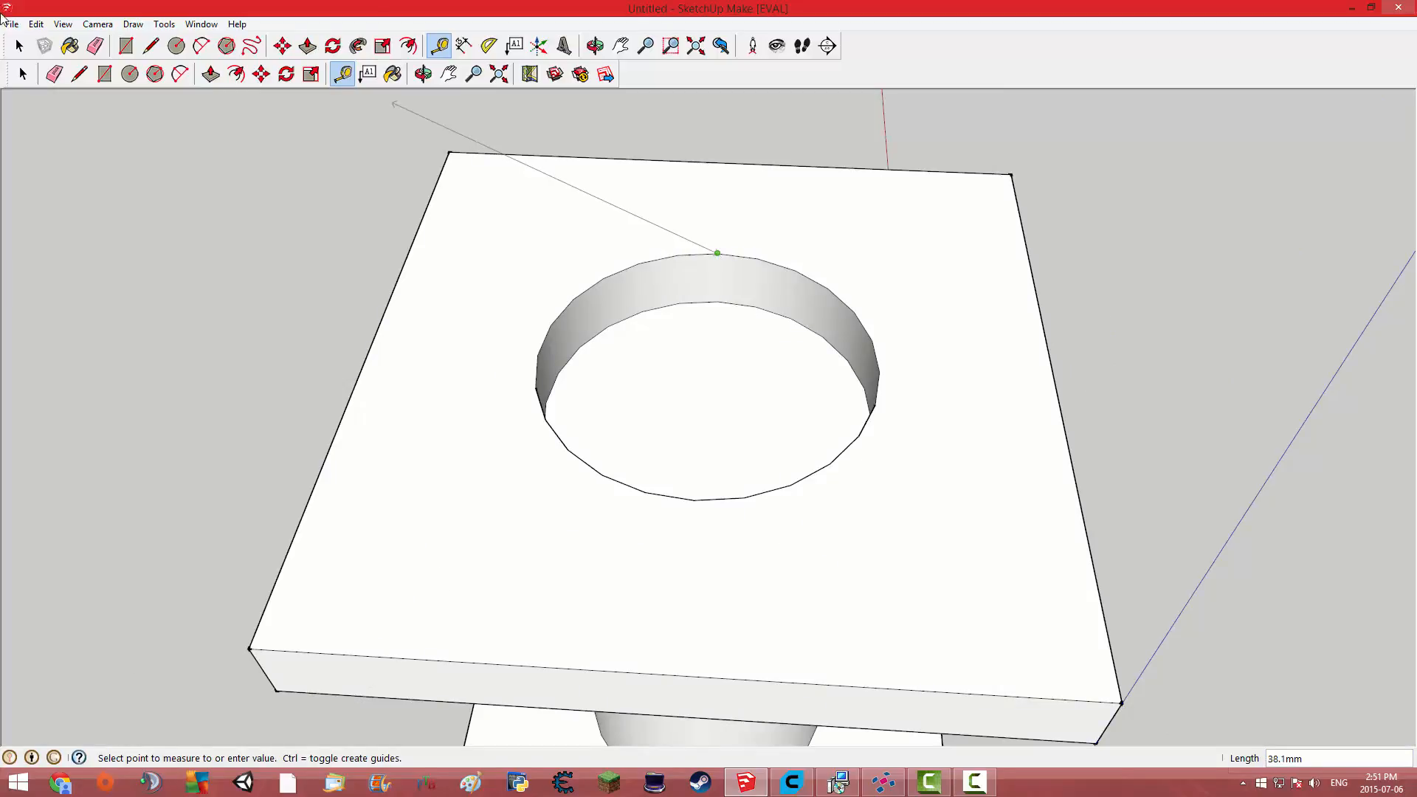
{"action": "left_click", "coordinate": [20, 74]}
{"action": "left_click", "coordinate": [35, 23]}
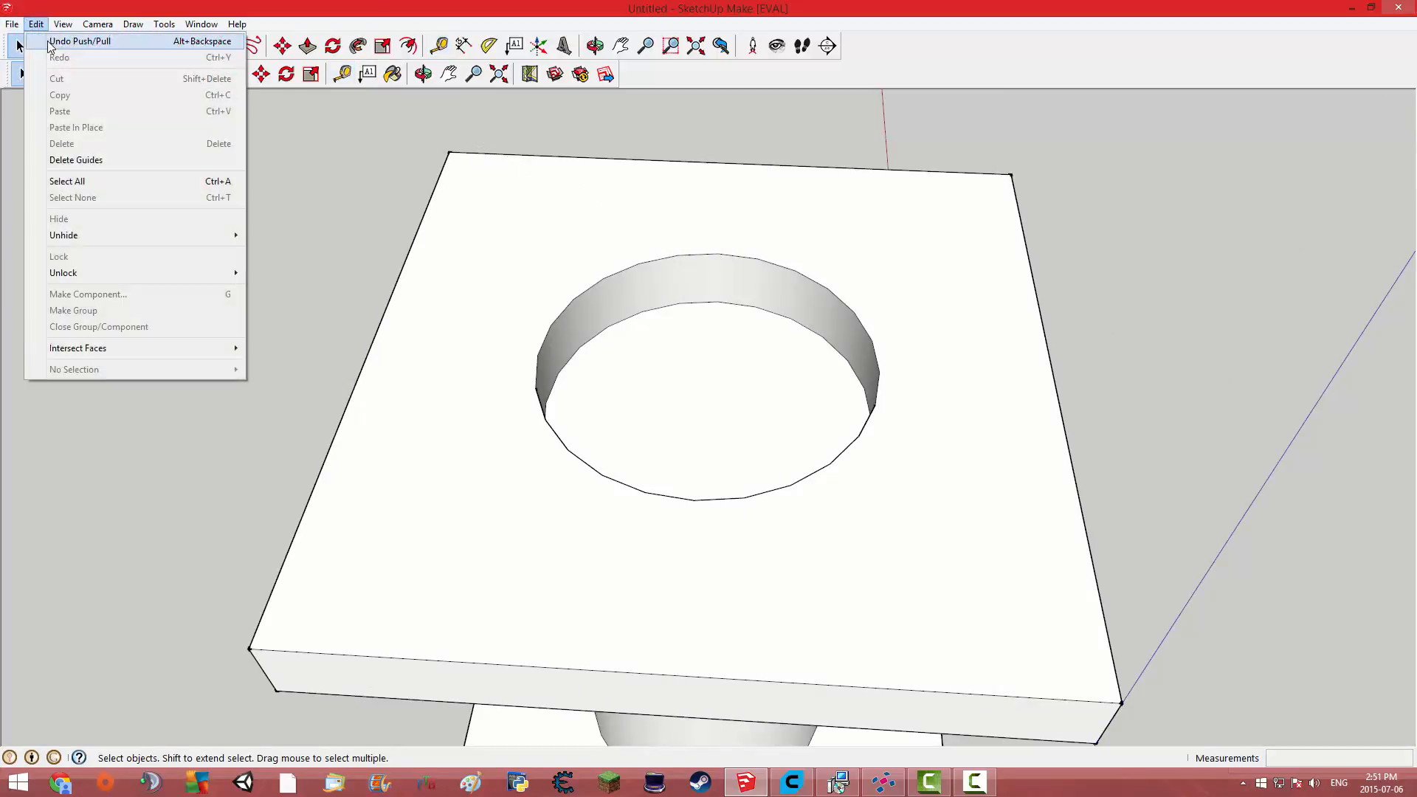
{"action": "left_click", "coordinate": [67, 41]}
- Extrude the upper square around the circle upward by 10 mm with Push/Pull
{"action": "middle_click_drag", "start_coordinate": [437, 410], "coordinate": [401, 222]}
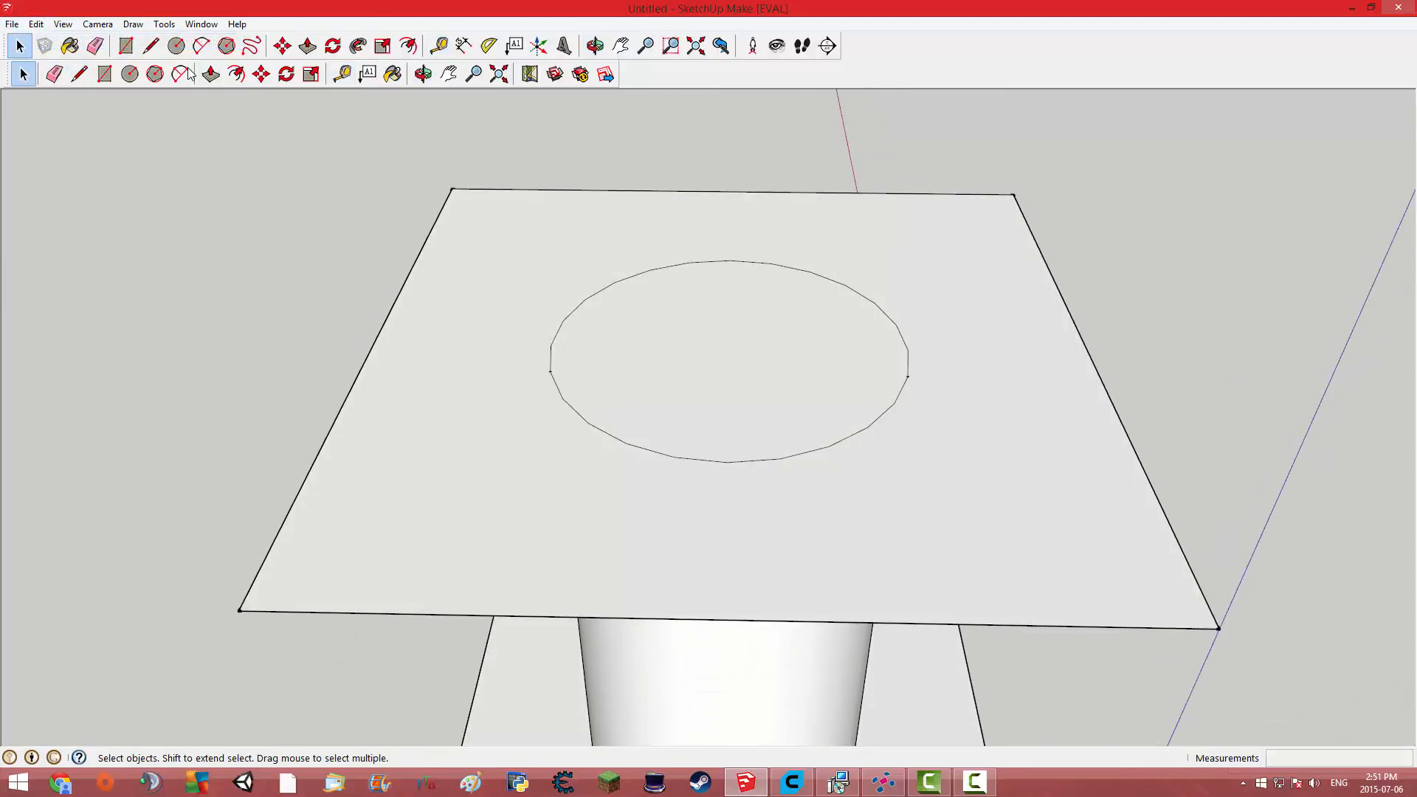
{"action": "key", "text": "p"}
{"action": "left_click_drag", "start_coordinate": [436, 472], "coordinate": [436, 336]}
{"action": "type", "text": "10.0mm"}
{"action": "key", "text": "Return"}
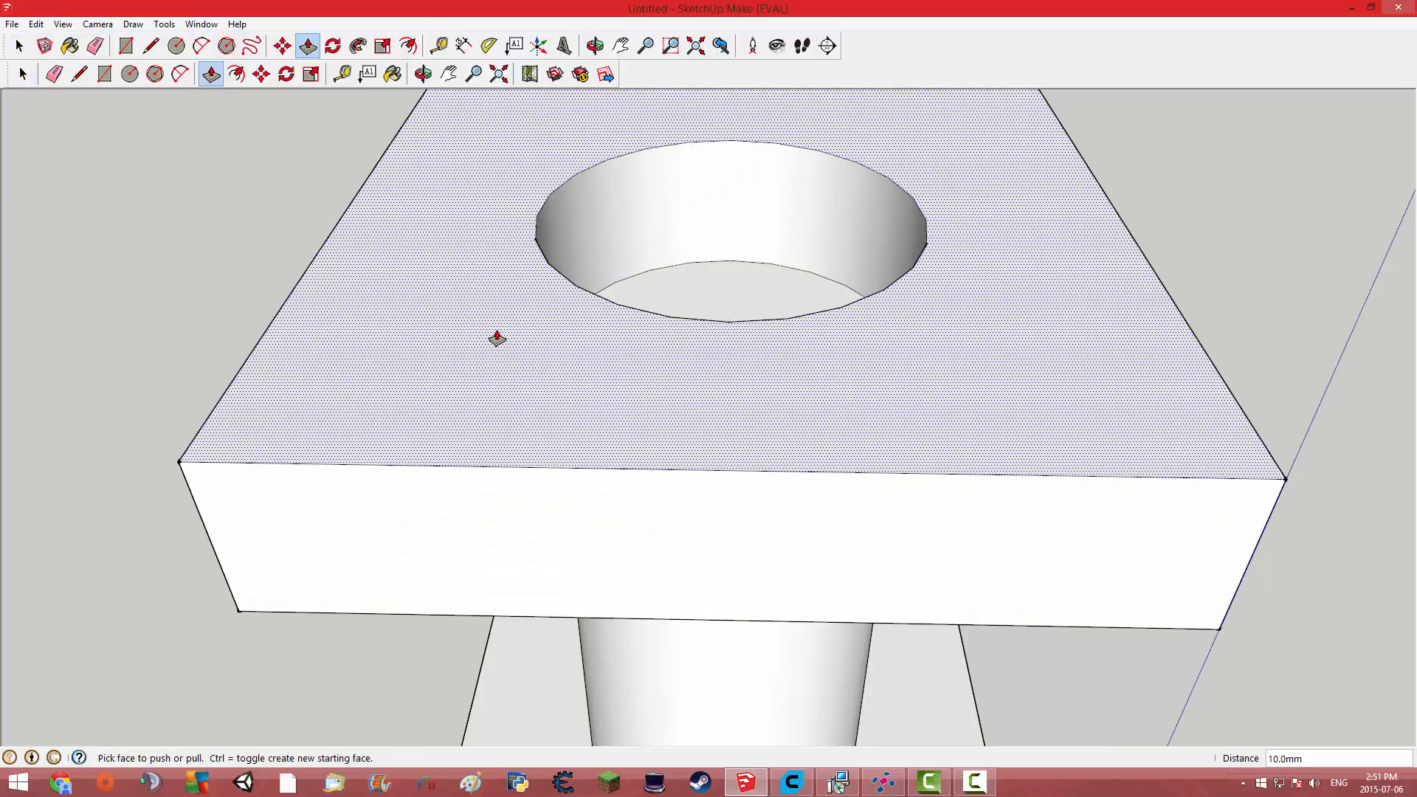
{"action": "scroll", "coordinate": [1165, 303], "scroll_direction": "down", "scroll_amount": 5}
{"action": "middle_click_drag", "start_coordinate": [1171, 326], "coordinate": [1225, 482]}
{"action": "key", "text": "p"}
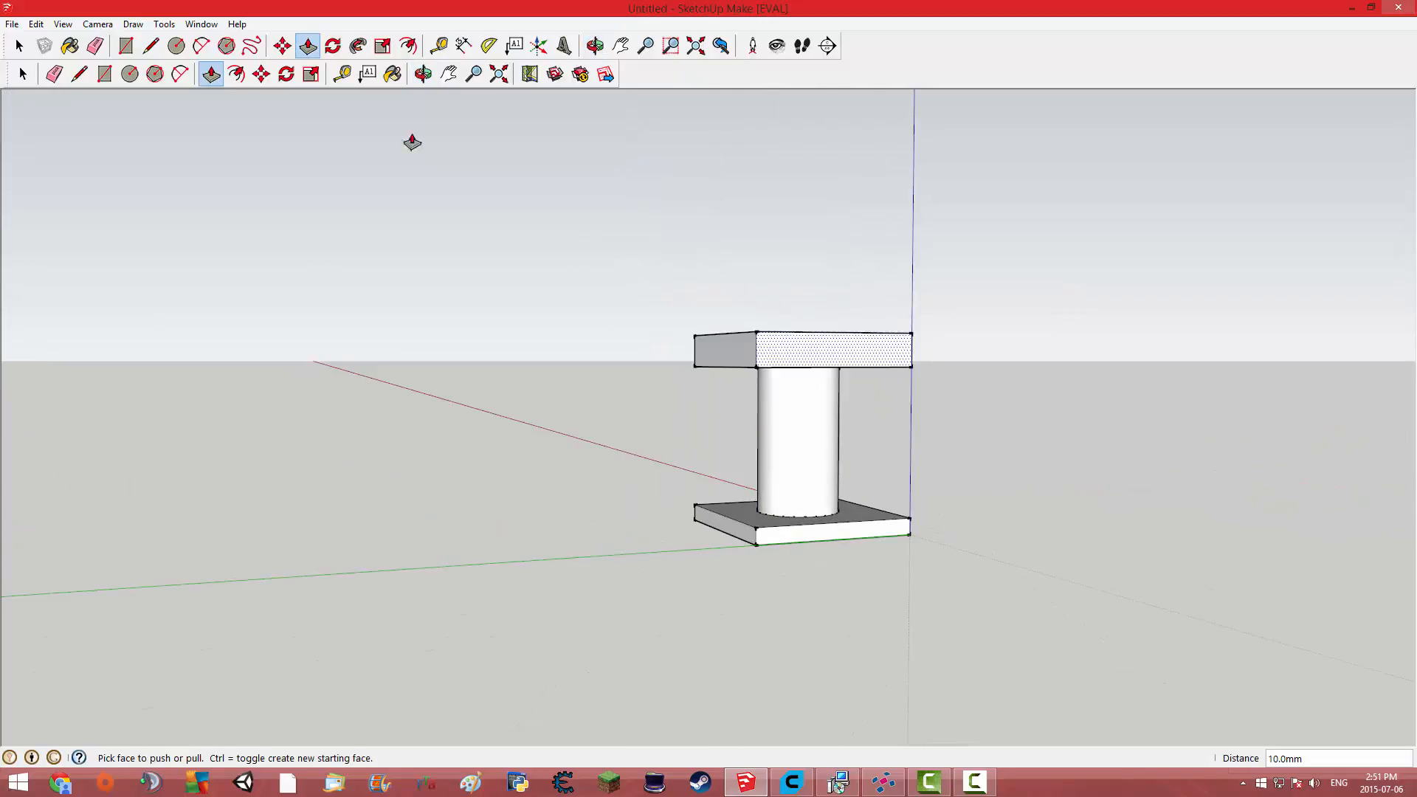
- Look through the file commands around Export STL and try to open the Extension Warehouse
{"action": "left_click", "coordinate": [12, 24]}
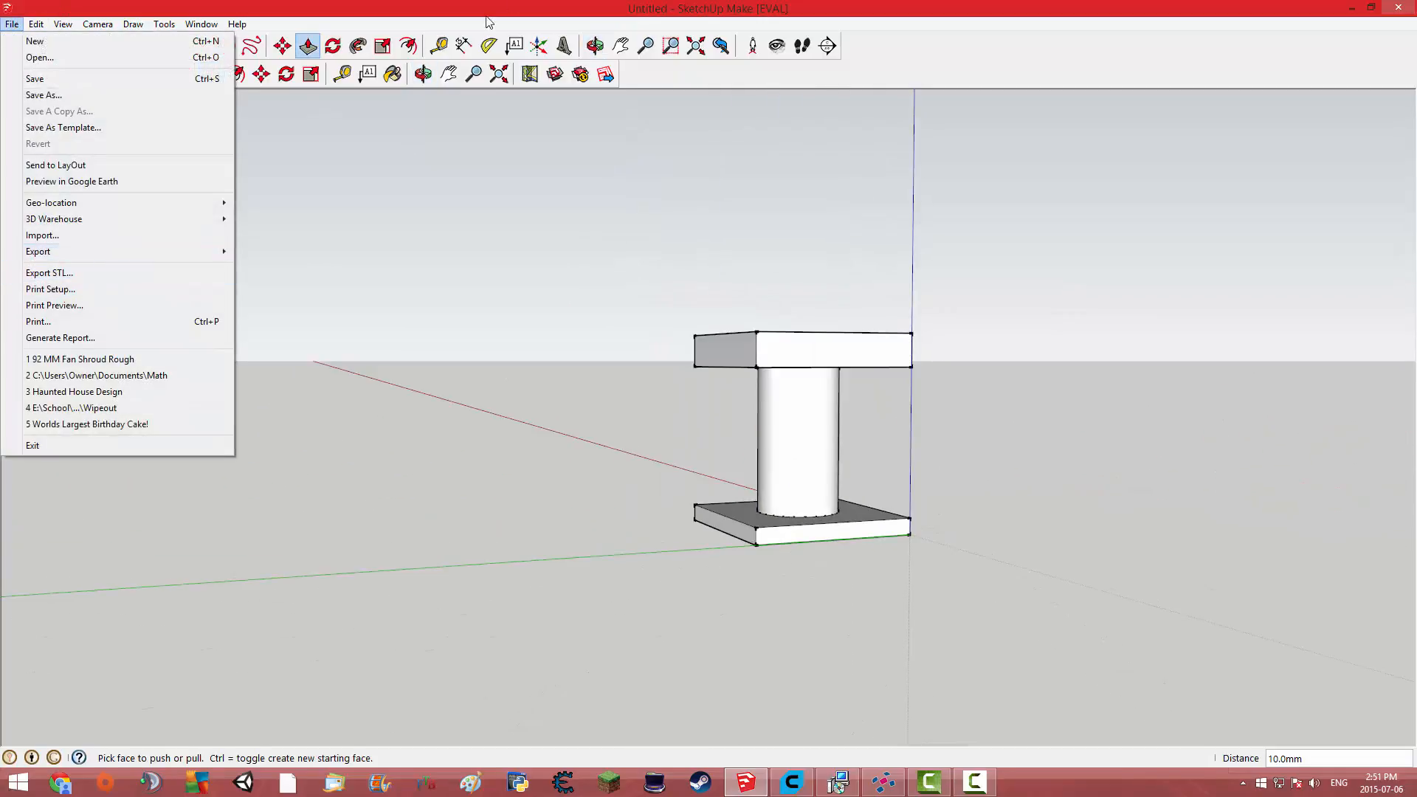
{"action": "left_click", "coordinate": [722, 3]}
{"action": "left_click", "coordinate": [12, 23]}
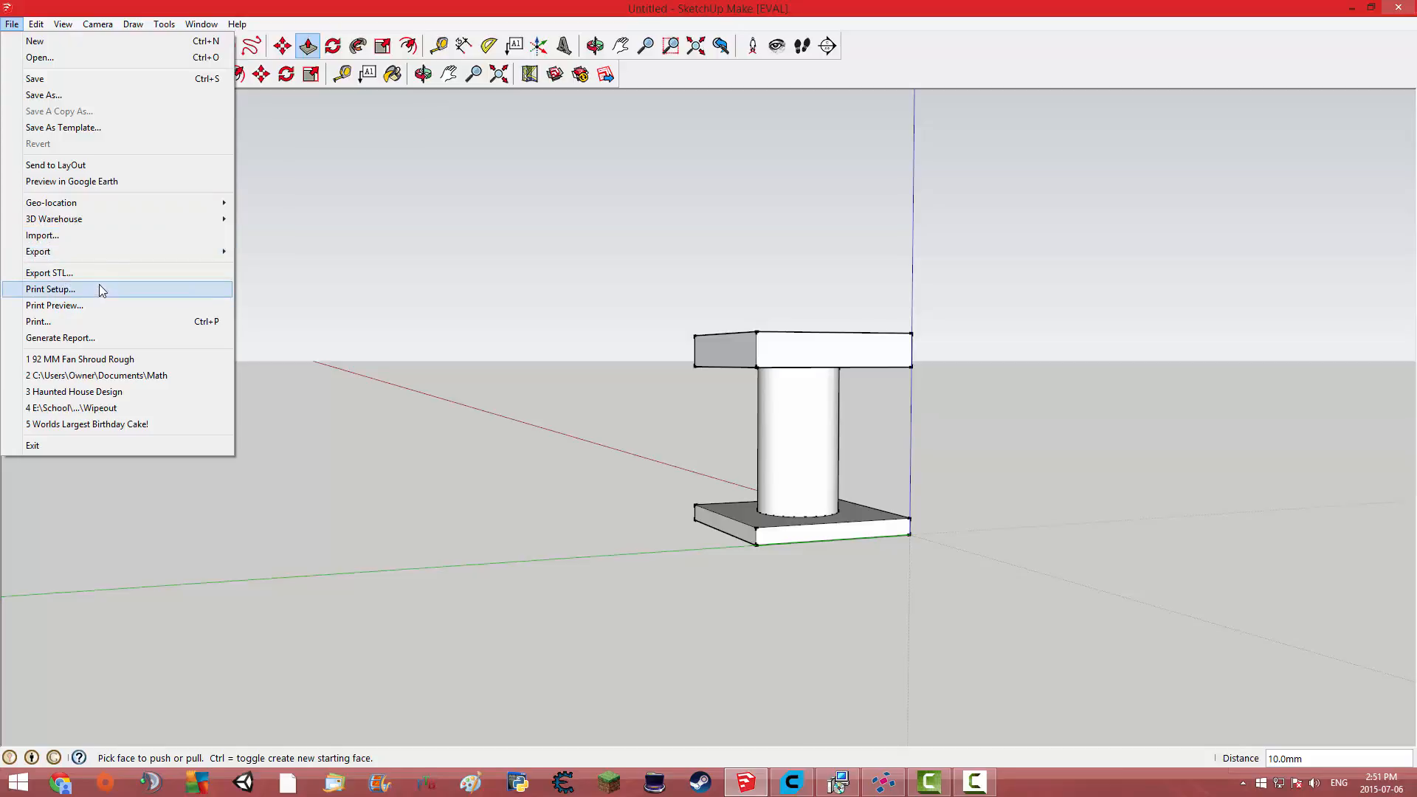
{"action": "left_click", "coordinate": [729, 25]}
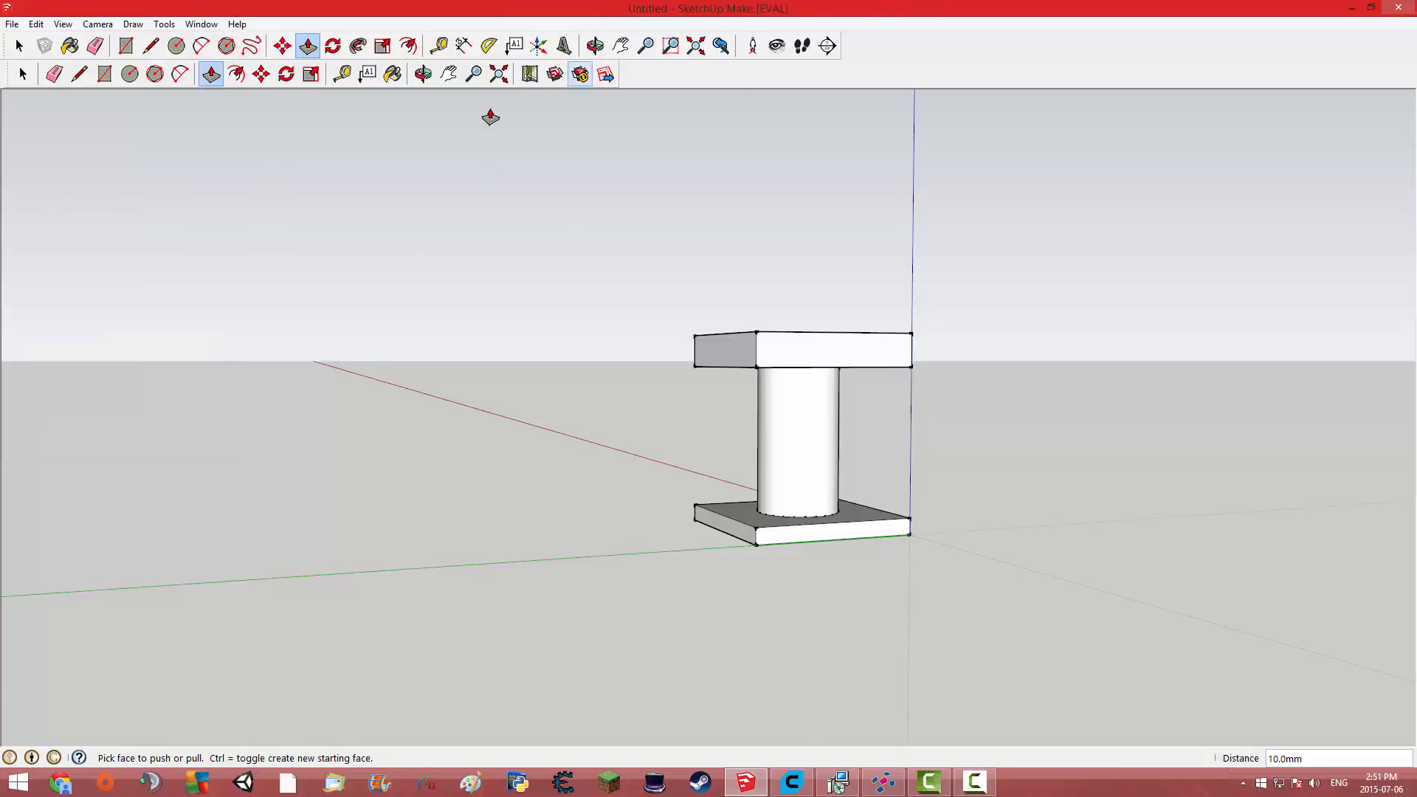
{"action": "left_click", "coordinate": [580, 75]}
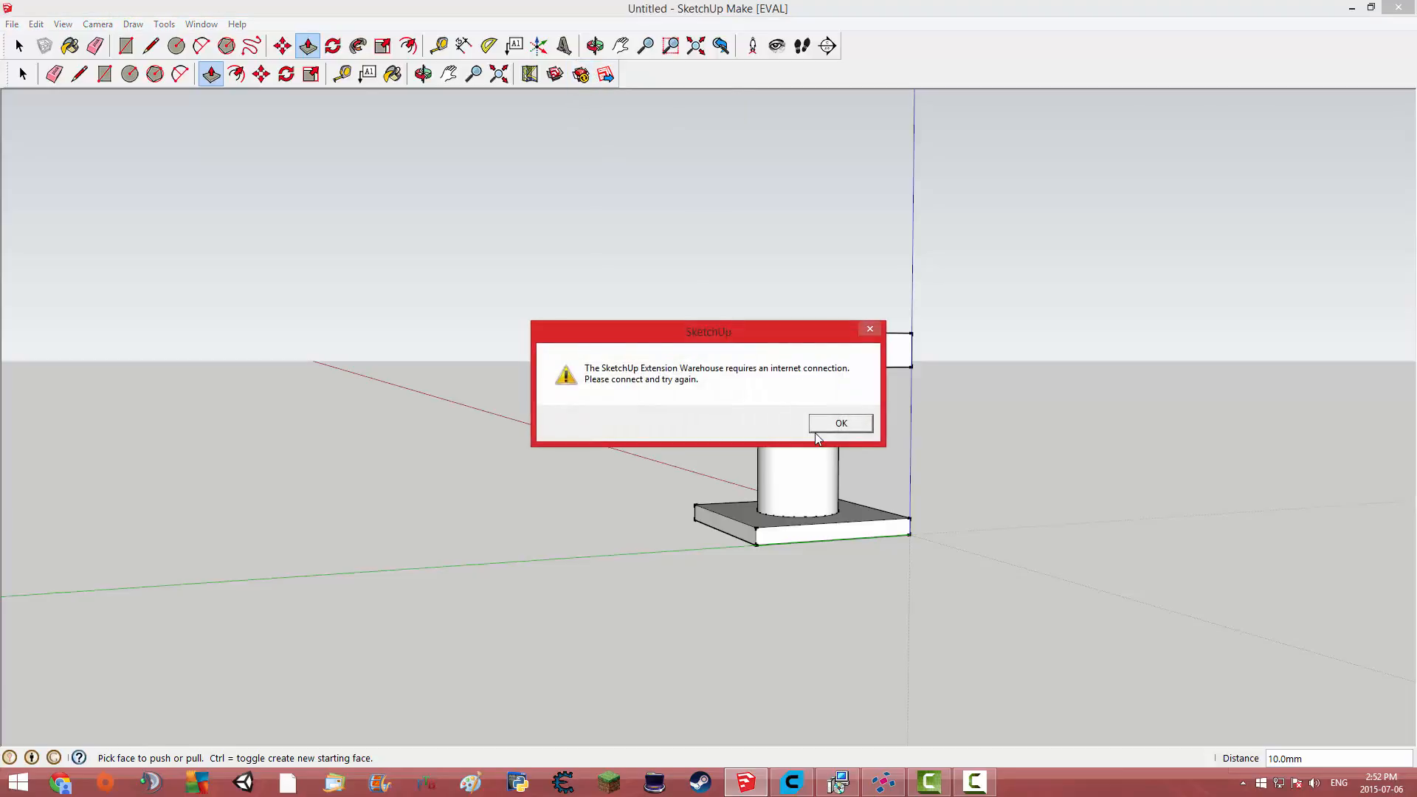
{"action": "left_click", "coordinate": [852, 423]}
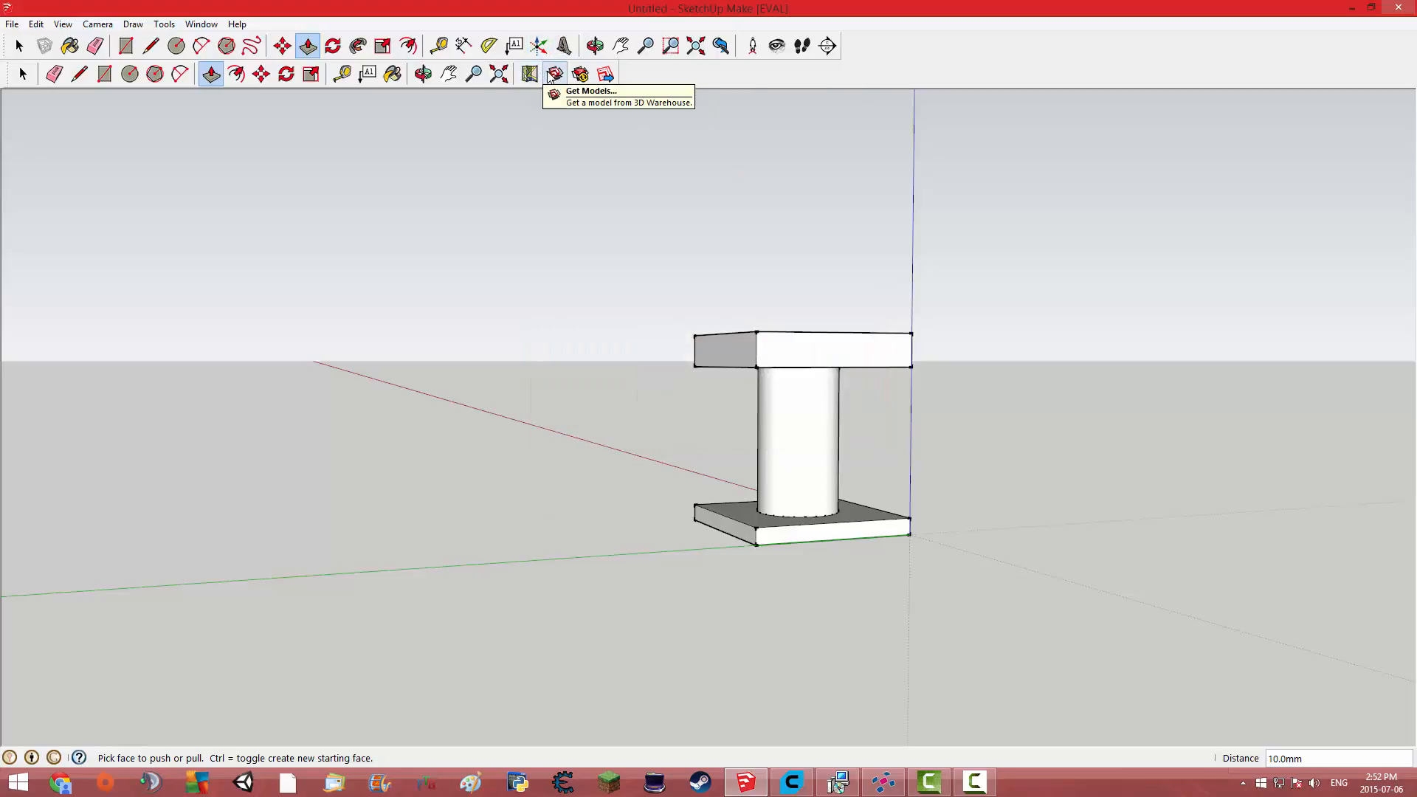
{"action": "left_click", "coordinate": [10, 24]}
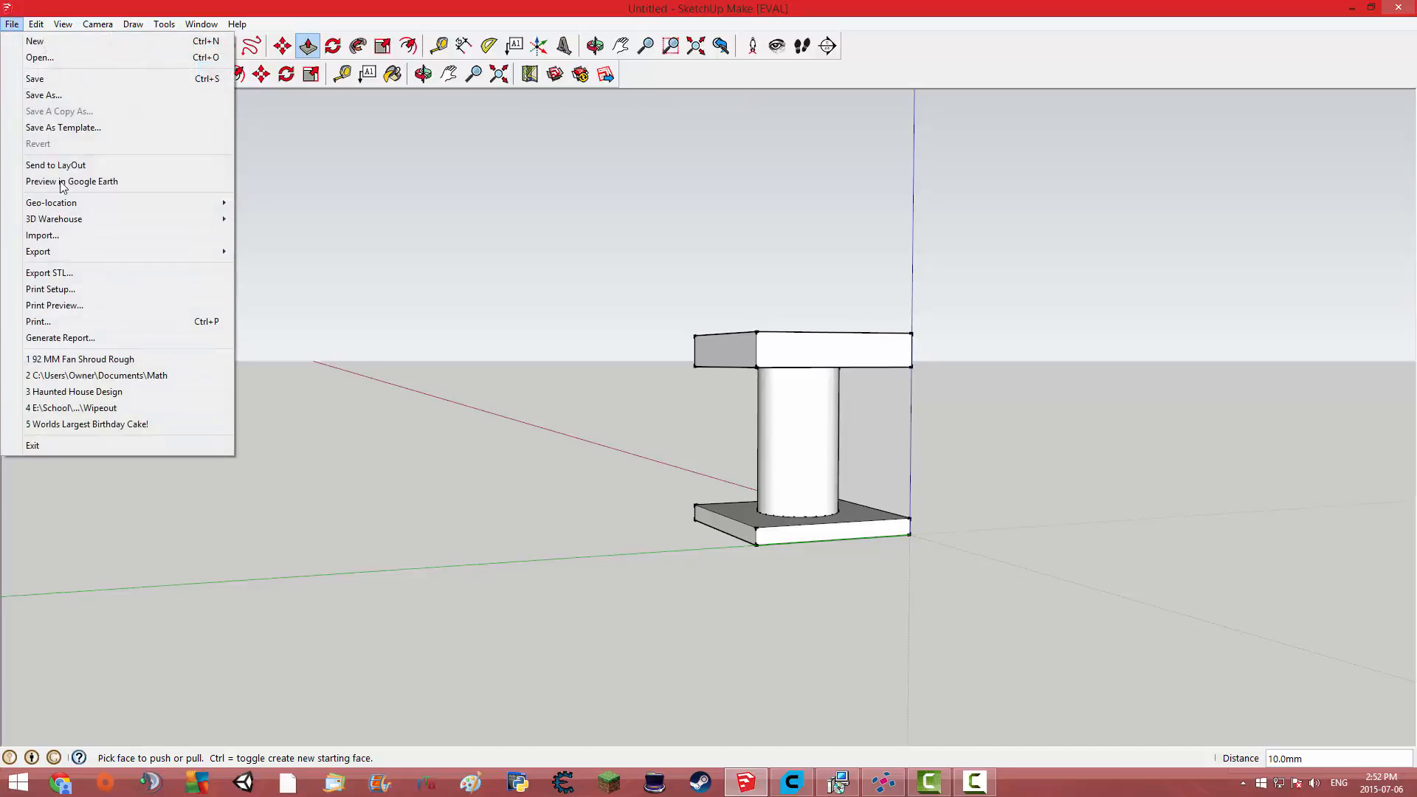
- Set up an STL export of the whole model, not only selected geometry, in Millimeters with ASCII format
{"action": "left_click", "coordinate": [66, 273]}
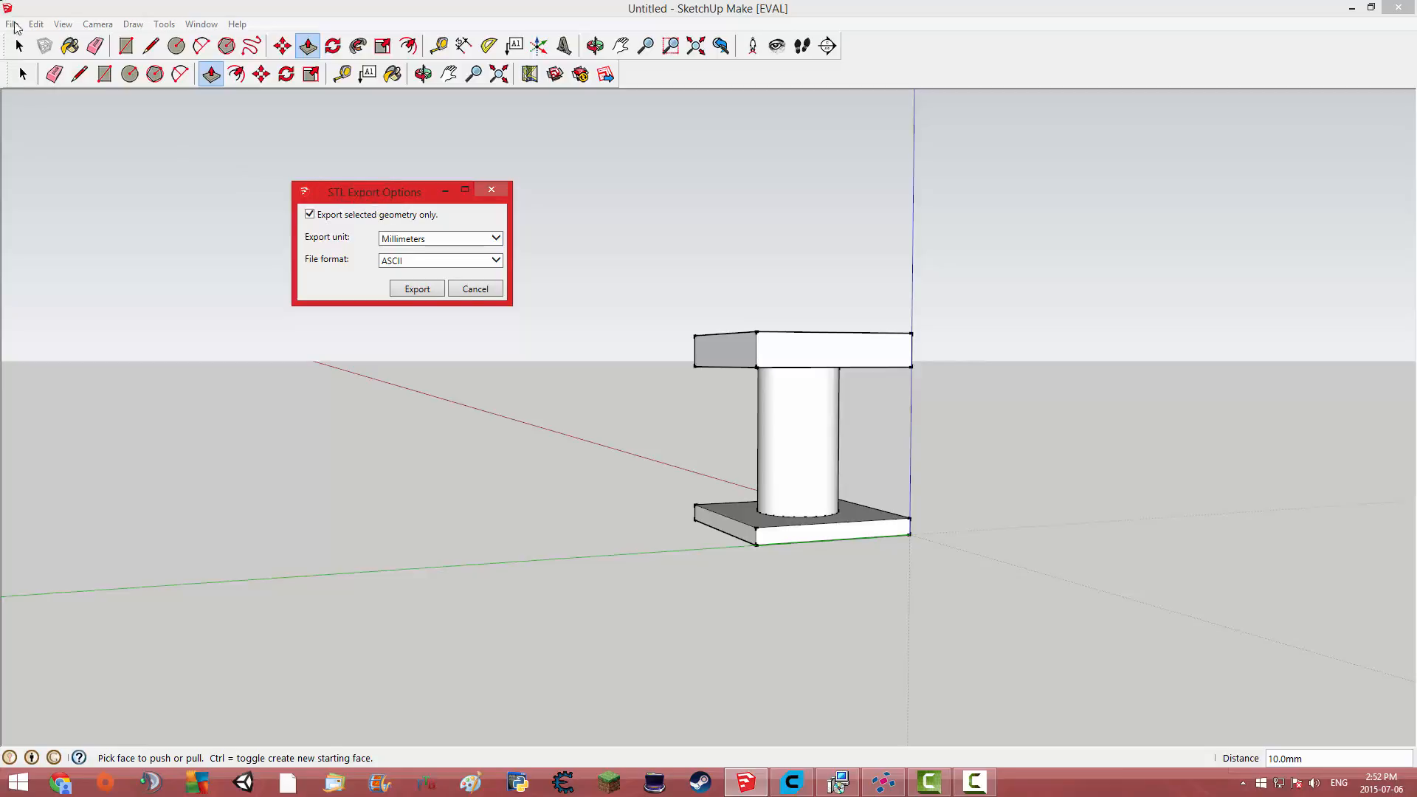
{"action": "left_click", "coordinate": [422, 240]}
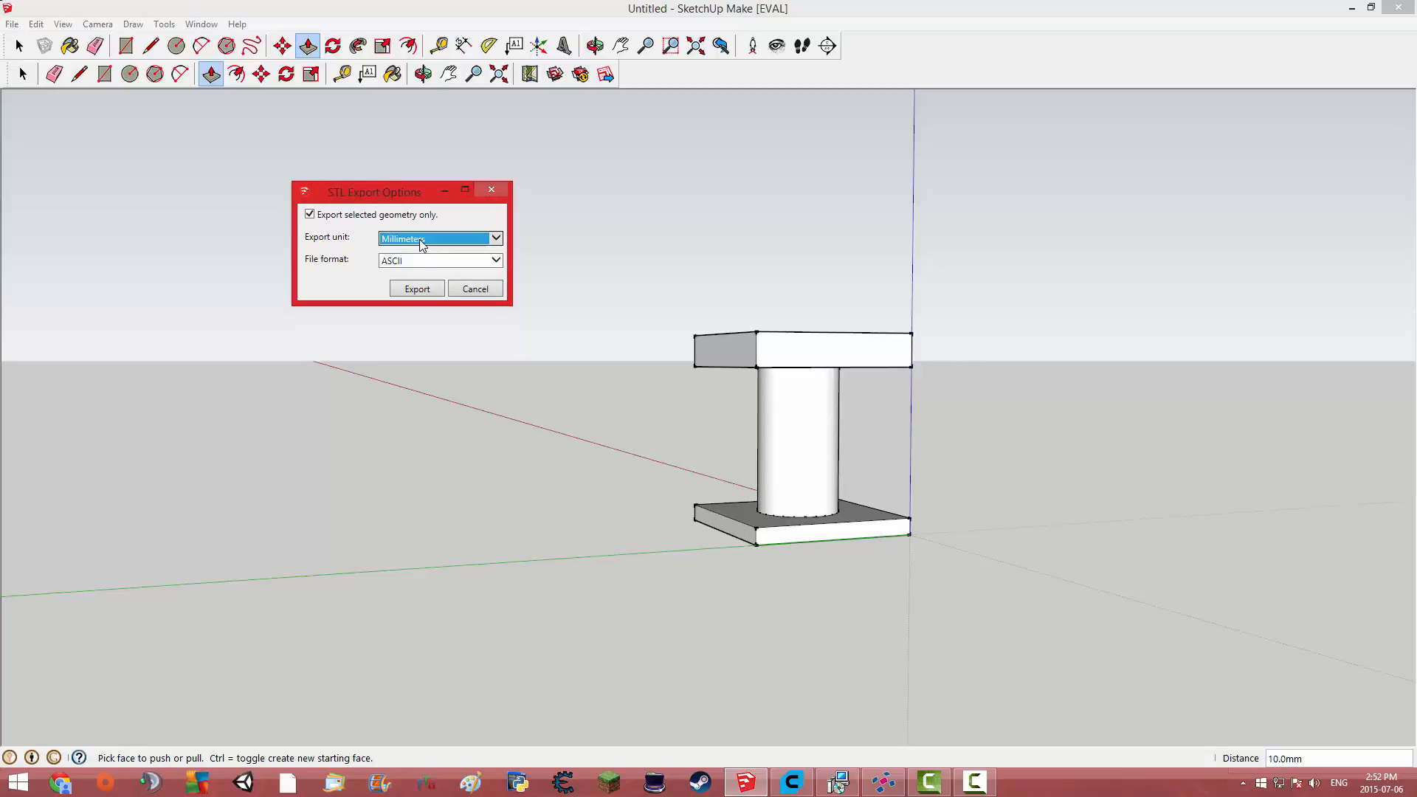
{"action": "left_click", "coordinate": [422, 258]}
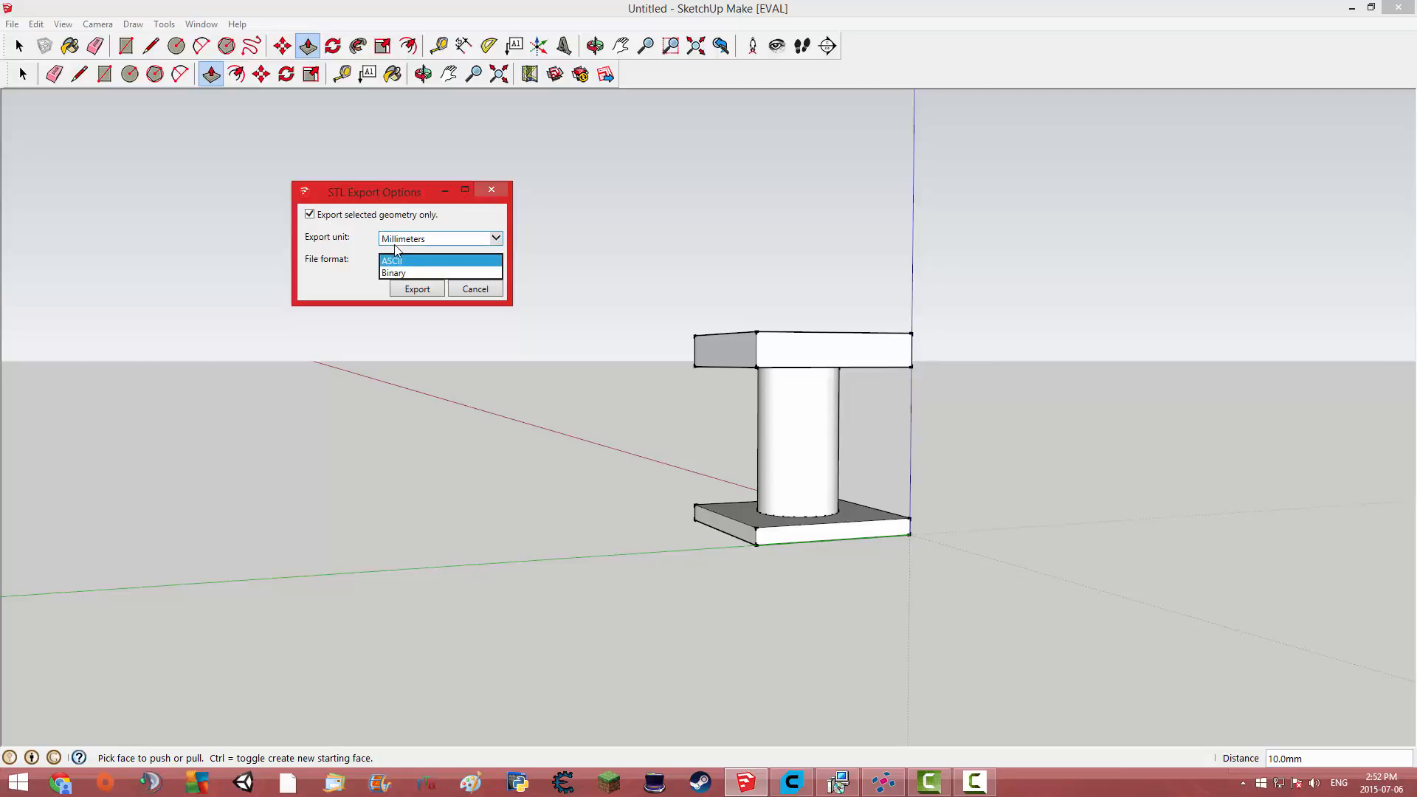
{"action": "left_click", "coordinate": [372, 258]}
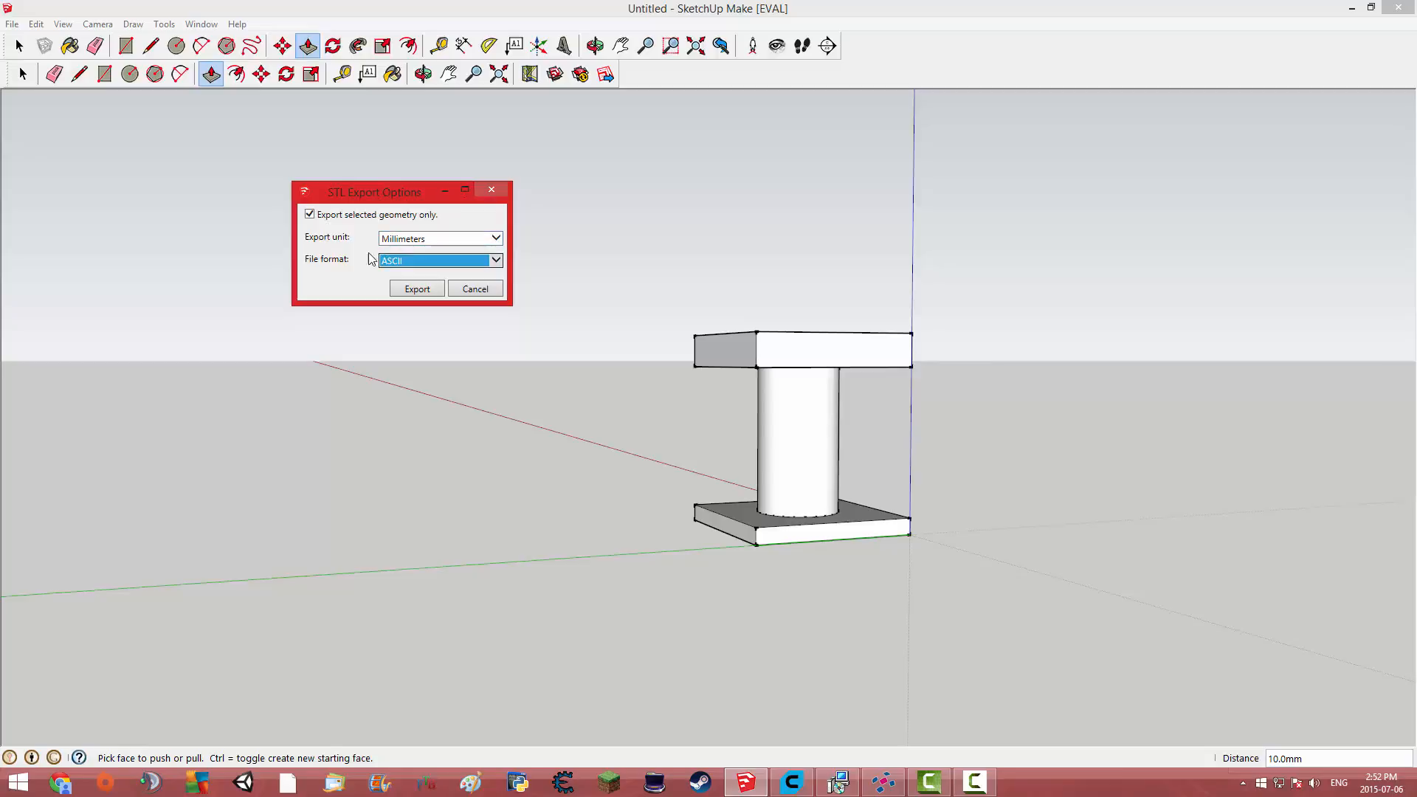
{"action": "left_click", "coordinate": [311, 215]}
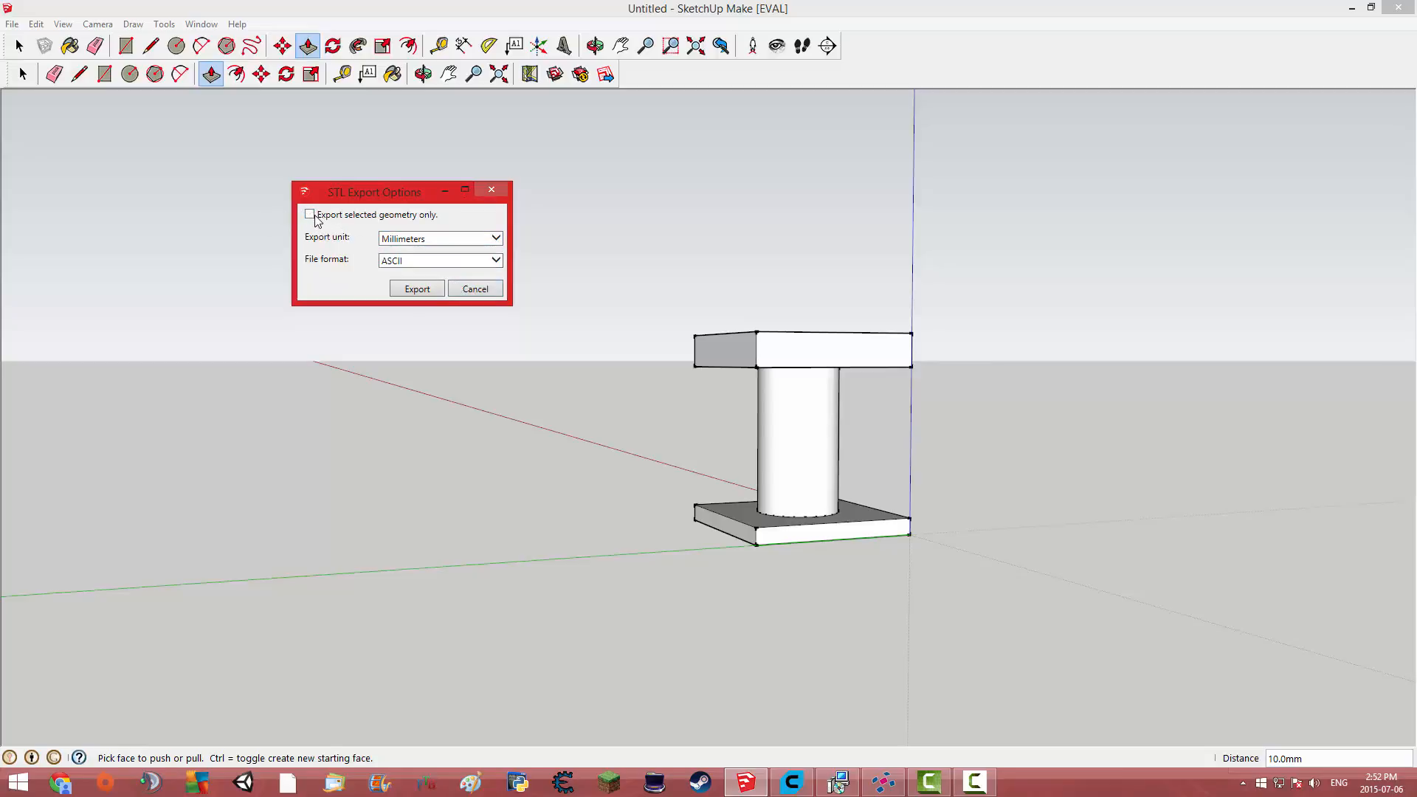
- Export the STL to the Downloads folder under the file name Ash Tray
{"action": "left_click", "coordinate": [417, 289]}
{"action": "key", "text": "BackSpace"}
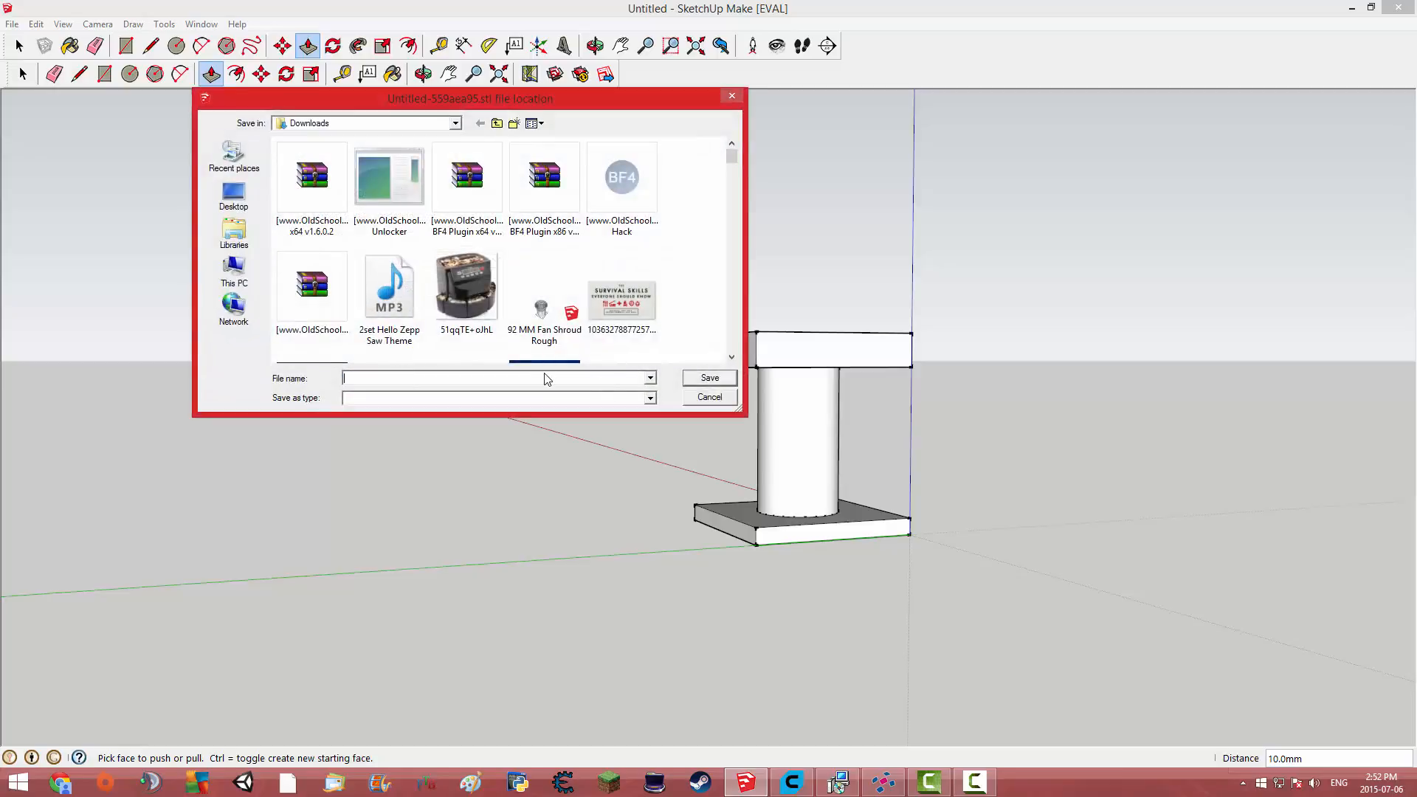
{"action": "type", "text": "ASs"}
{"action": "key", "text": "BackSpace"}
{"action": "key", "text": "BackSpace"}
{"action": "type", "text": "sh"}
{"action": "key", "text": "Return"}
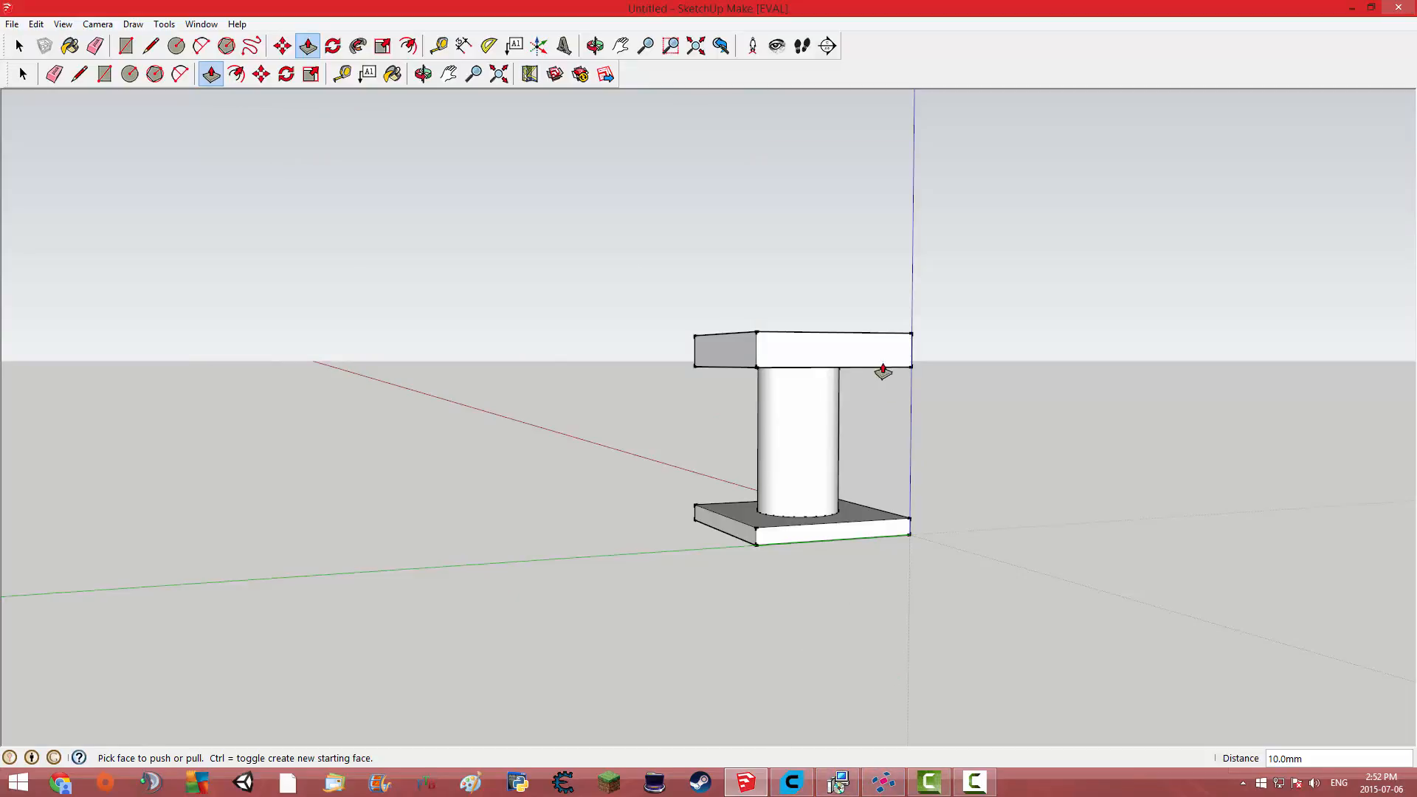
- Examine the finished model from above, into the cylinder's opening, and from the sides
{"action": "middle_click_drag", "start_coordinate": [1109, 402], "coordinate": [974, 630]}
{"action": "scroll", "coordinate": [933, 547], "scroll_direction": "up", "scroll_amount": 5}
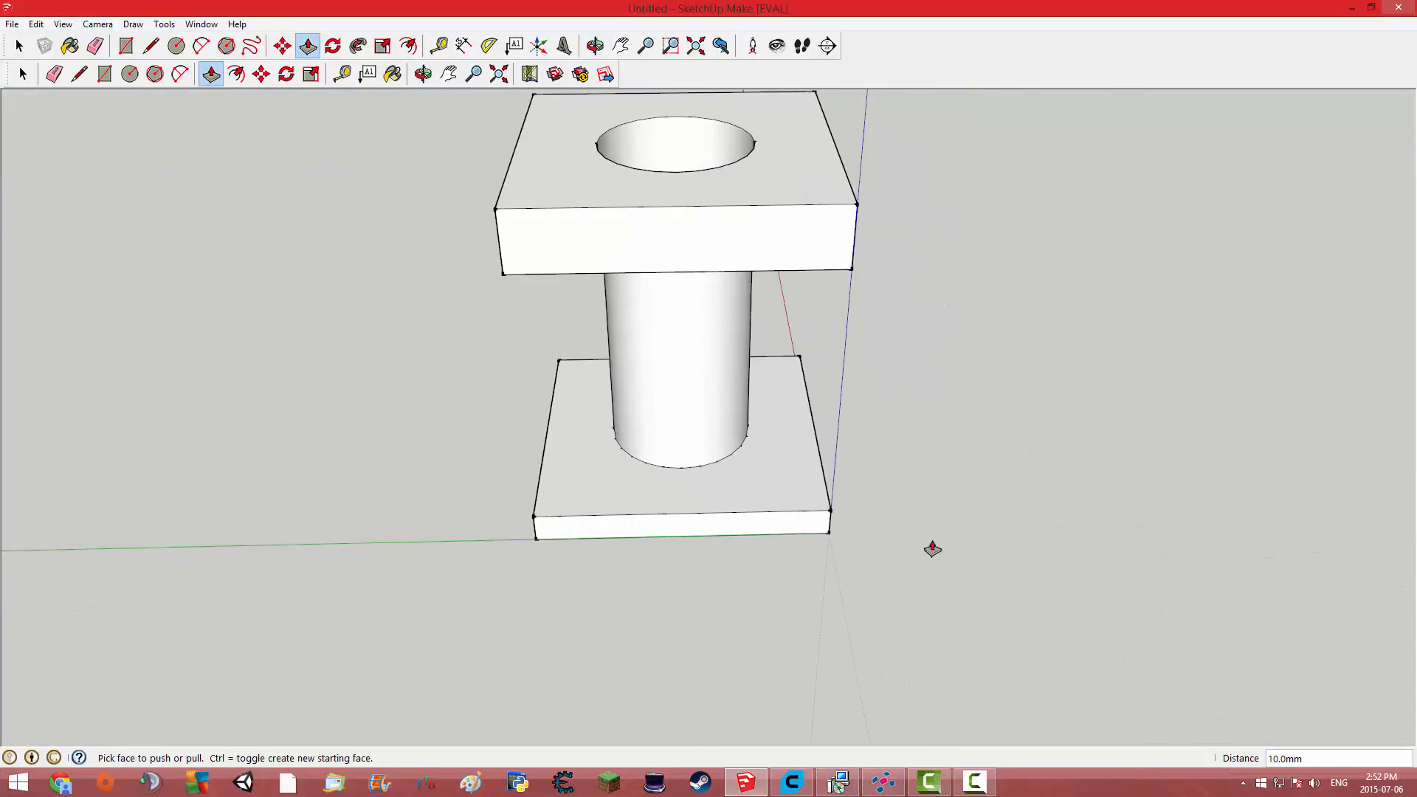
{"action": "middle_click_drag", "start_coordinate": [874, 279], "coordinate": [873, 585]}
{"action": "scroll", "coordinate": [905, 553], "scroll_direction": "down", "scroll_amount": 1}
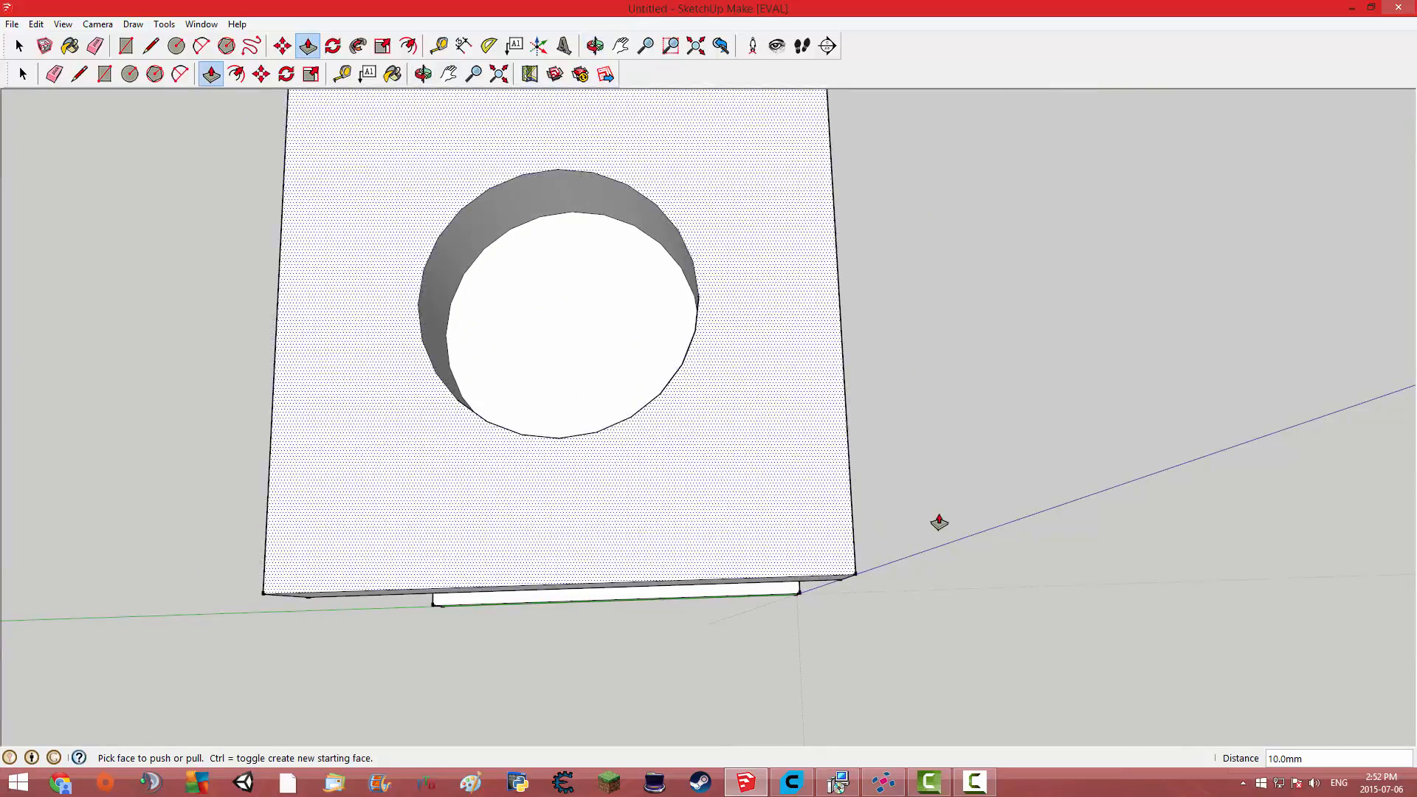
{"action": "scroll", "coordinate": [941, 523], "scroll_direction": "down", "scroll_amount": 2}
{"action": "middle_click_drag", "start_coordinate": [953, 545], "coordinate": [769, 104]}
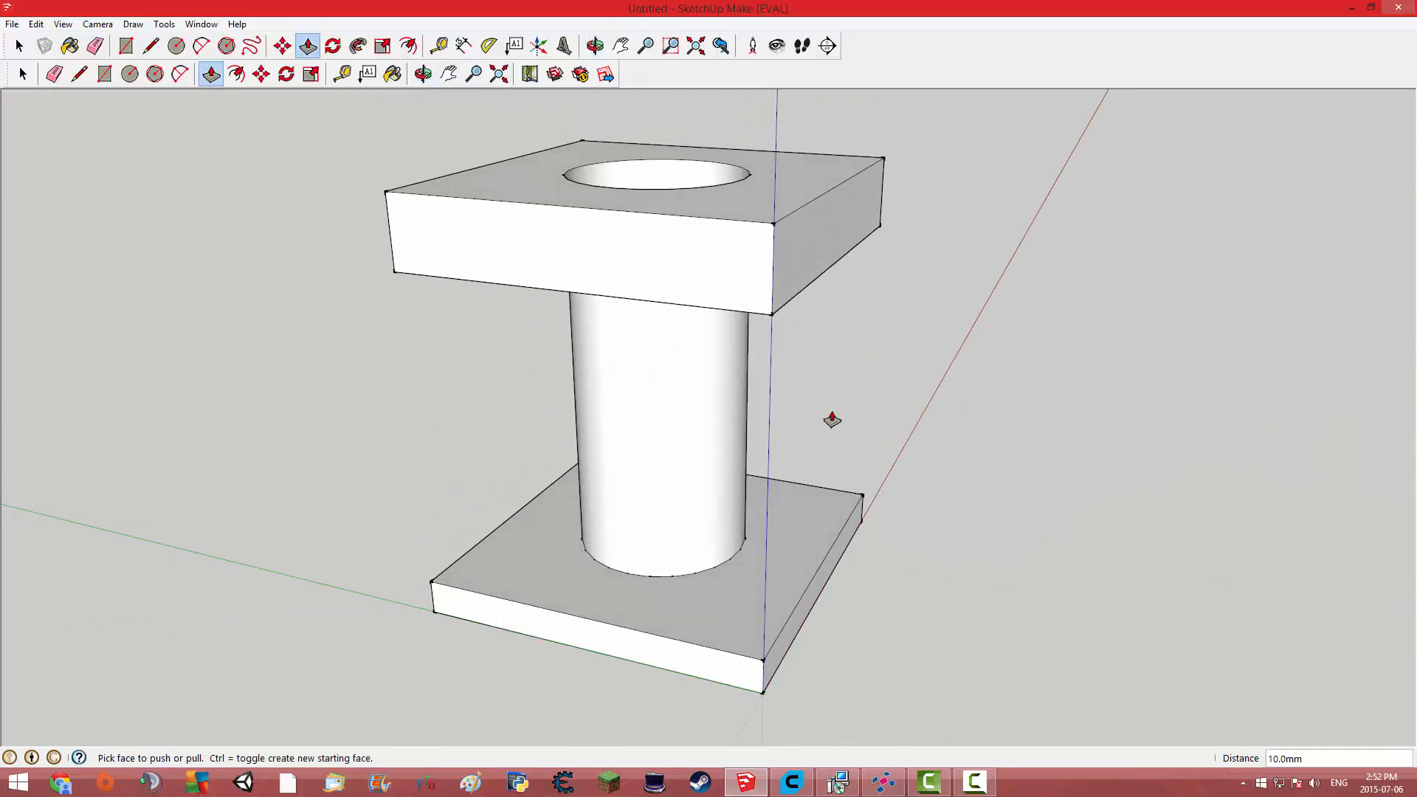
{"action": "middle_click_drag", "start_coordinate": [829, 414], "coordinate": [654, 104]}
{"action": "middle_click_drag", "start_coordinate": [1003, 228], "coordinate": [709, 738]}
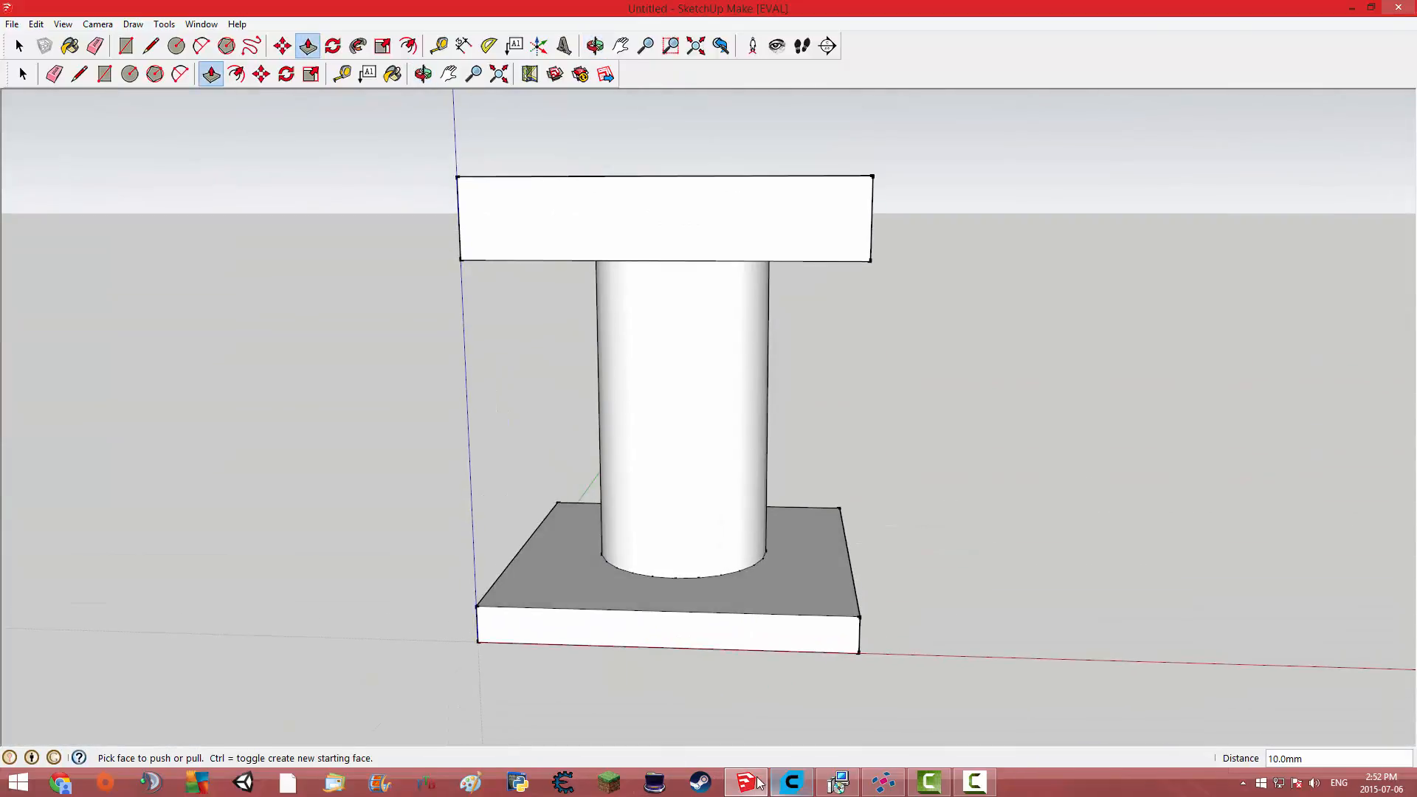
- Switch to netfabb Basic and open the Ash Tray file from the Downloads folder
{"action": "mouse_move", "coordinate": [760, 783]}
{"action": "mouse_move", "coordinate": [897, 790]}
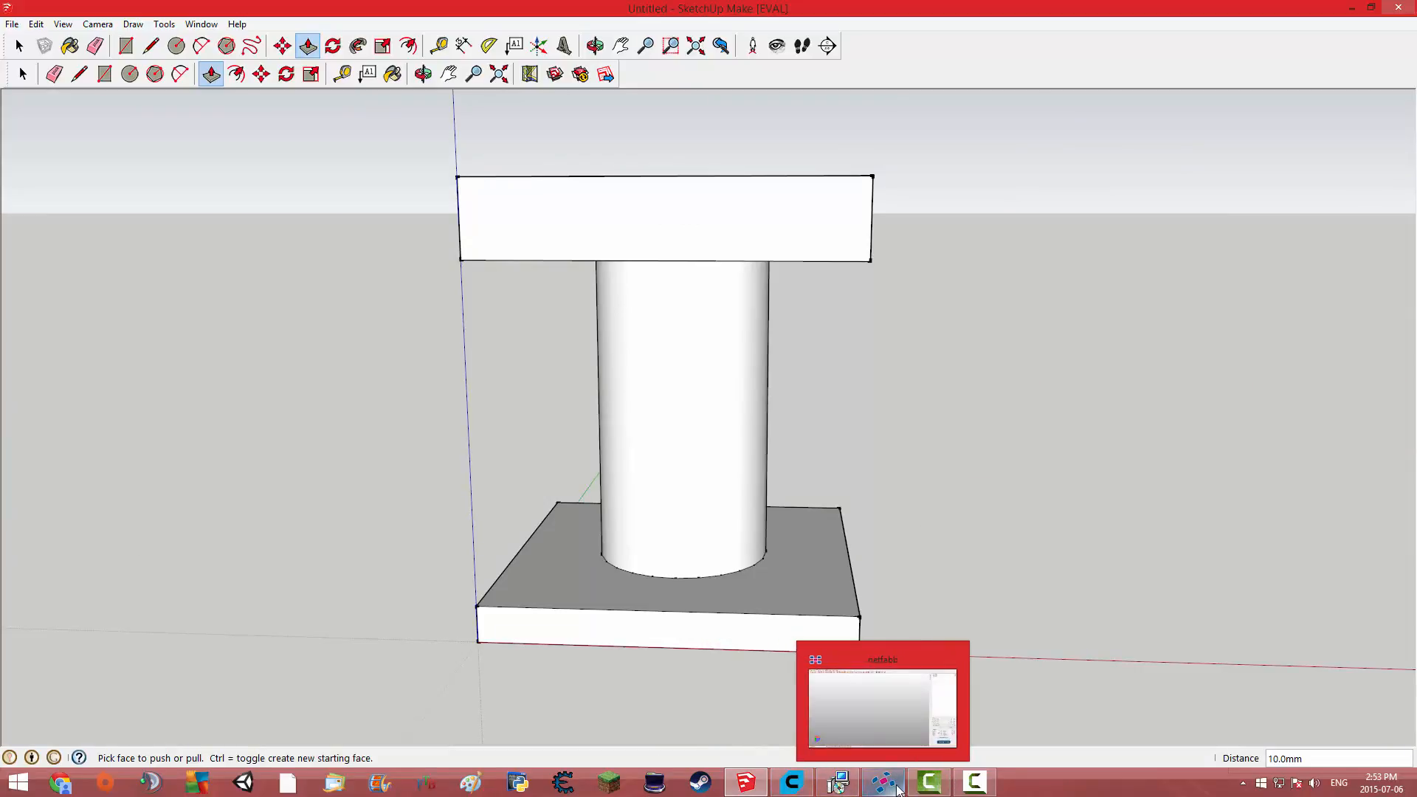
{"action": "left_click", "coordinate": [891, 729]}
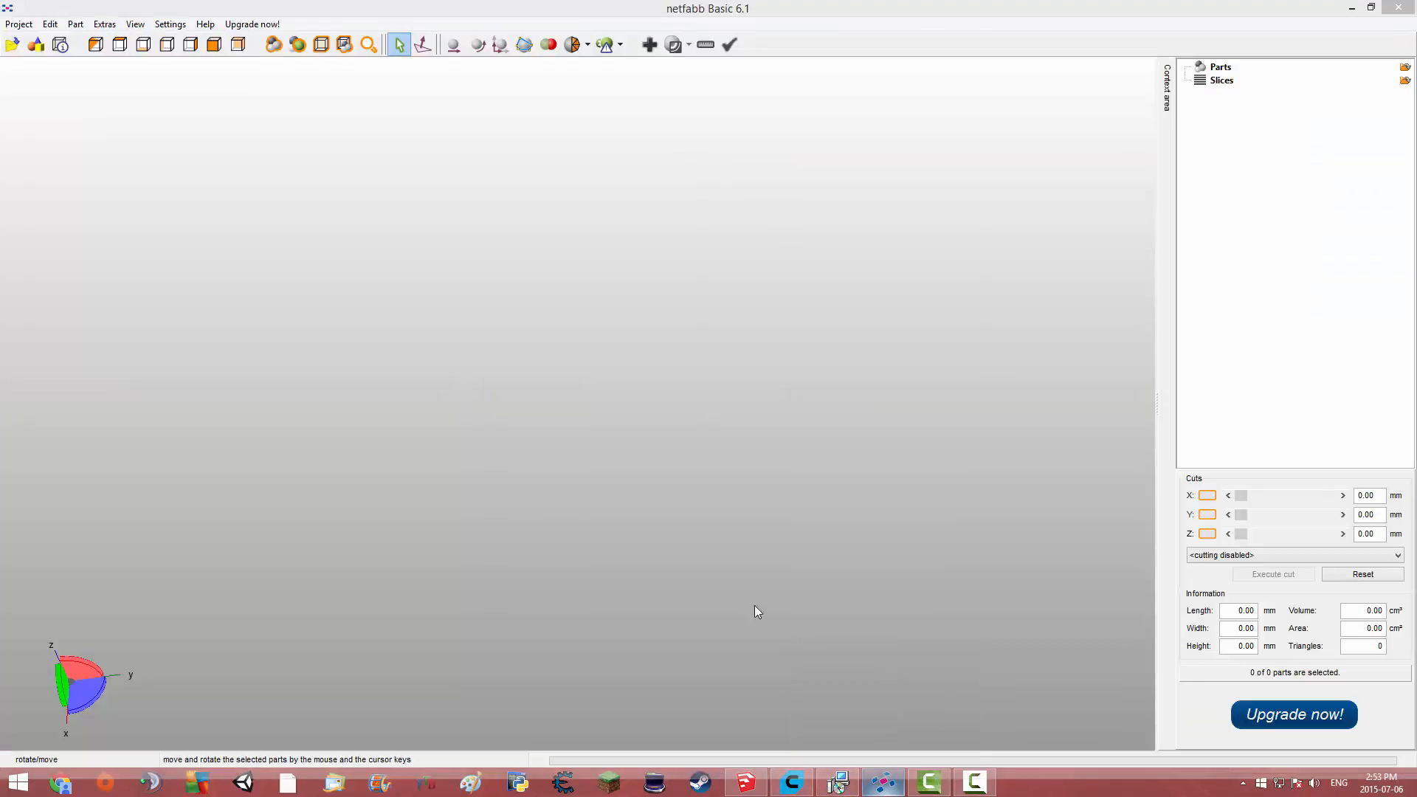
{"action": "left_click", "coordinate": [19, 24]}
{"action": "left_click", "coordinate": [50, 61]}
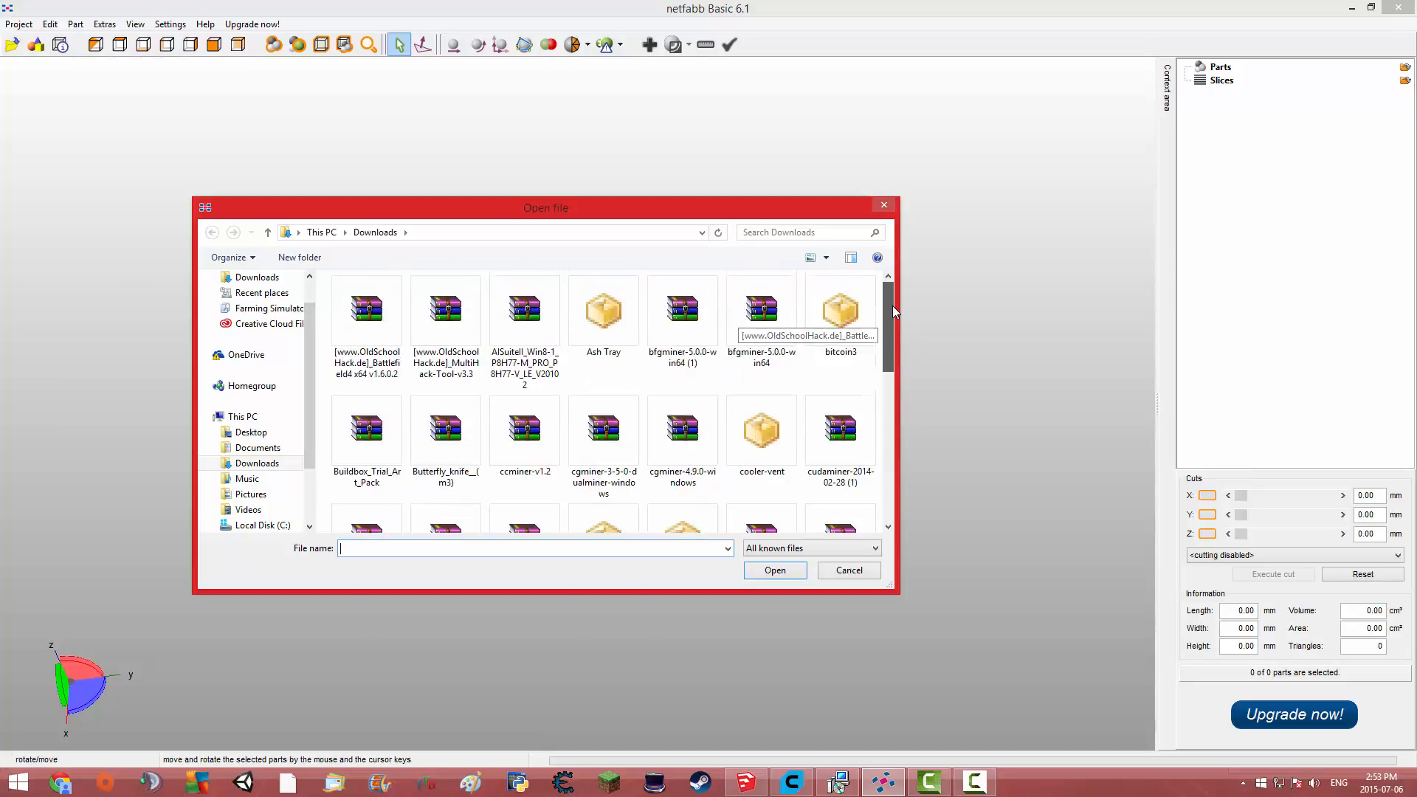
{"action": "double_click", "coordinate": [593, 303]}
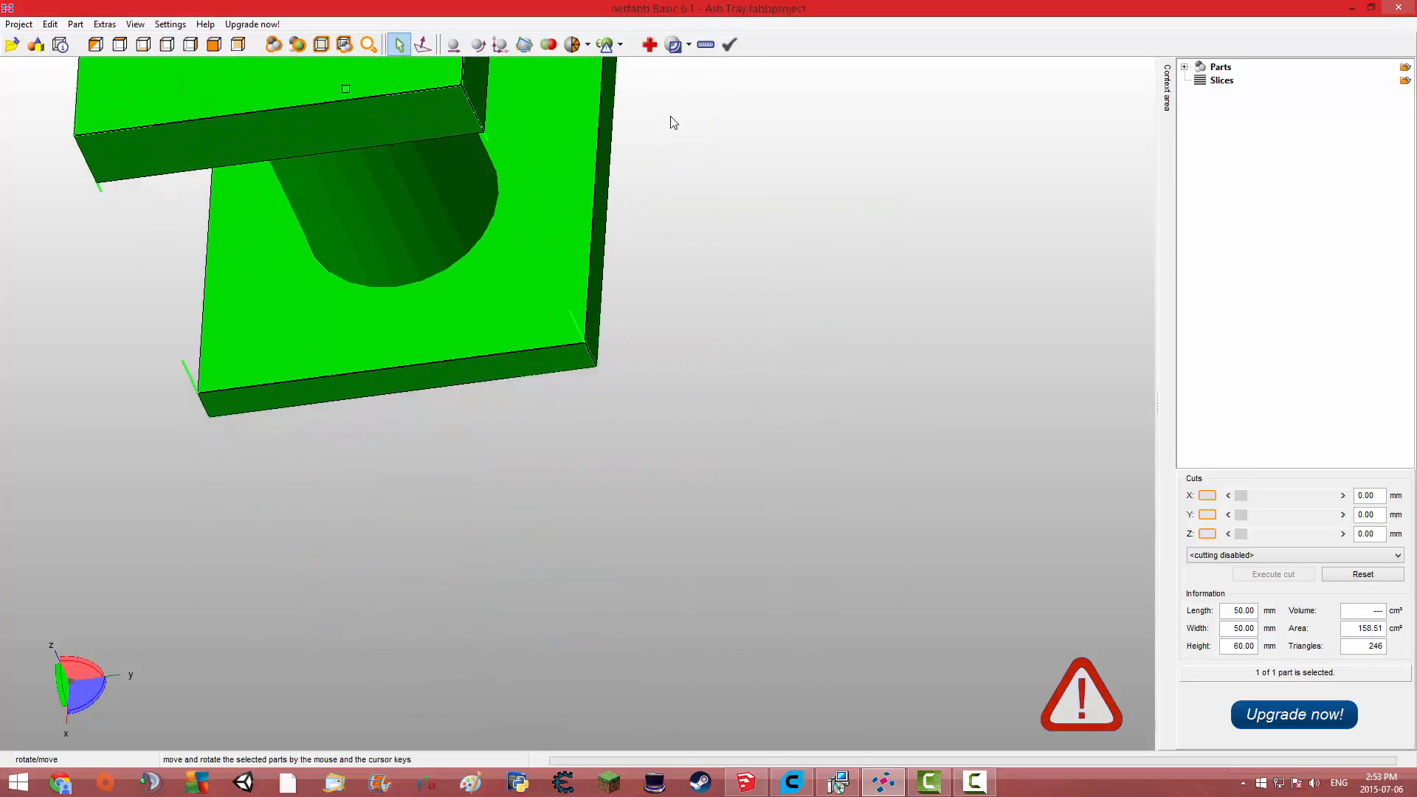
- Start a part repair on the Ash Tray part and run the automatic Default repair
{"action": "right_click_drag", "start_coordinate": [992, 573], "coordinate": [597, 330]}
{"action": "left_click_drag", "start_coordinate": [597, 327], "coordinate": [896, 426]}
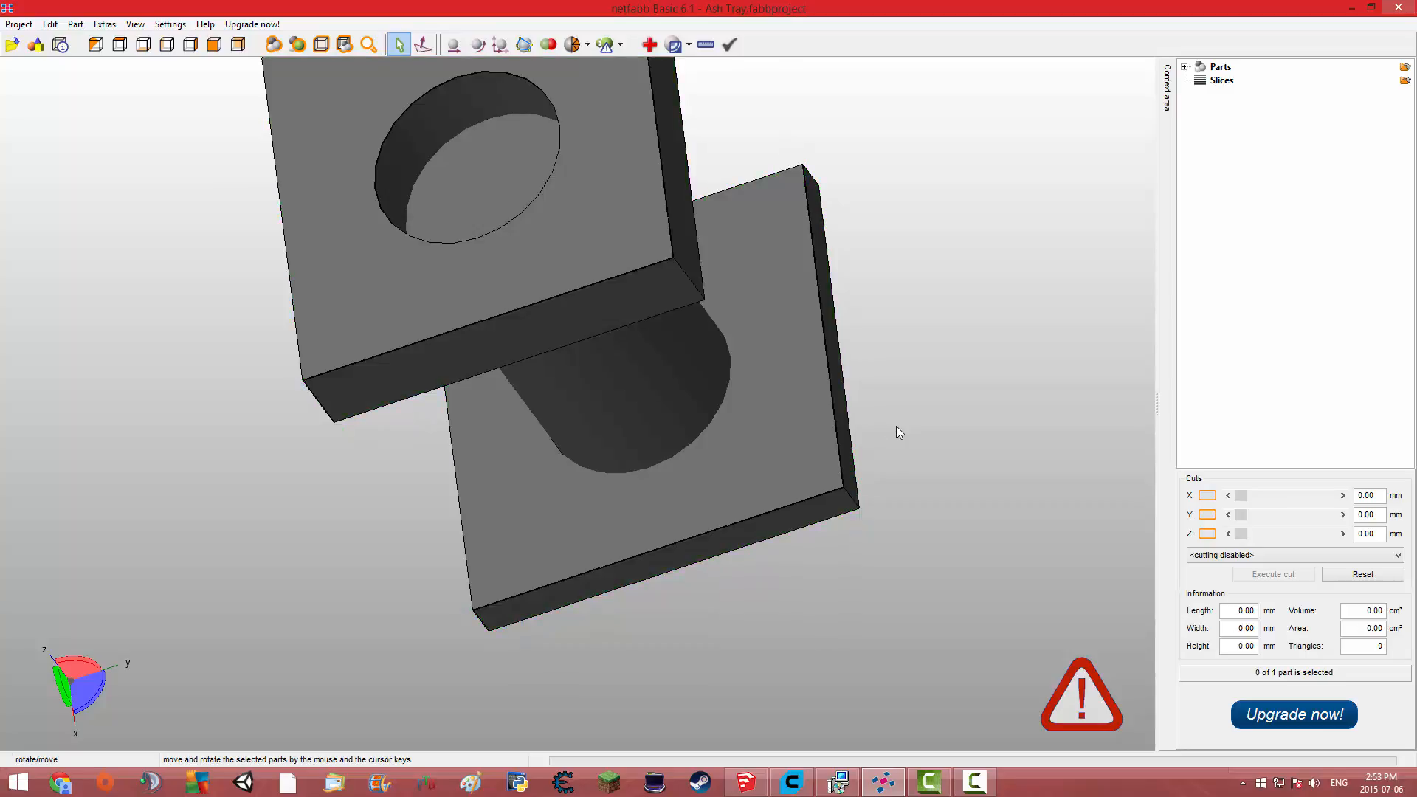
{"action": "left_click_drag", "start_coordinate": [501, 276], "coordinate": [1025, 539]}
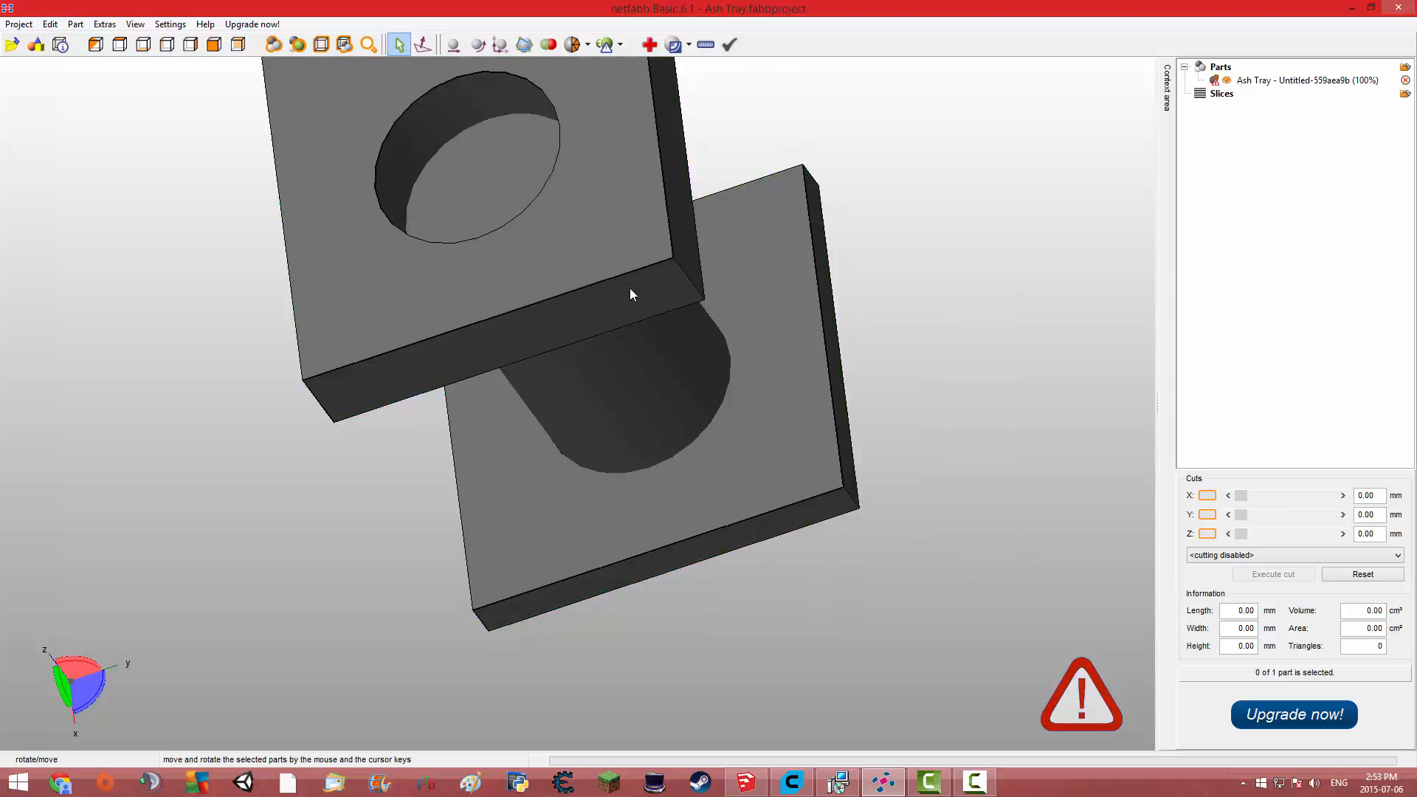
{"action": "right_click_drag", "start_coordinate": [656, 311], "coordinate": [511, 476]}
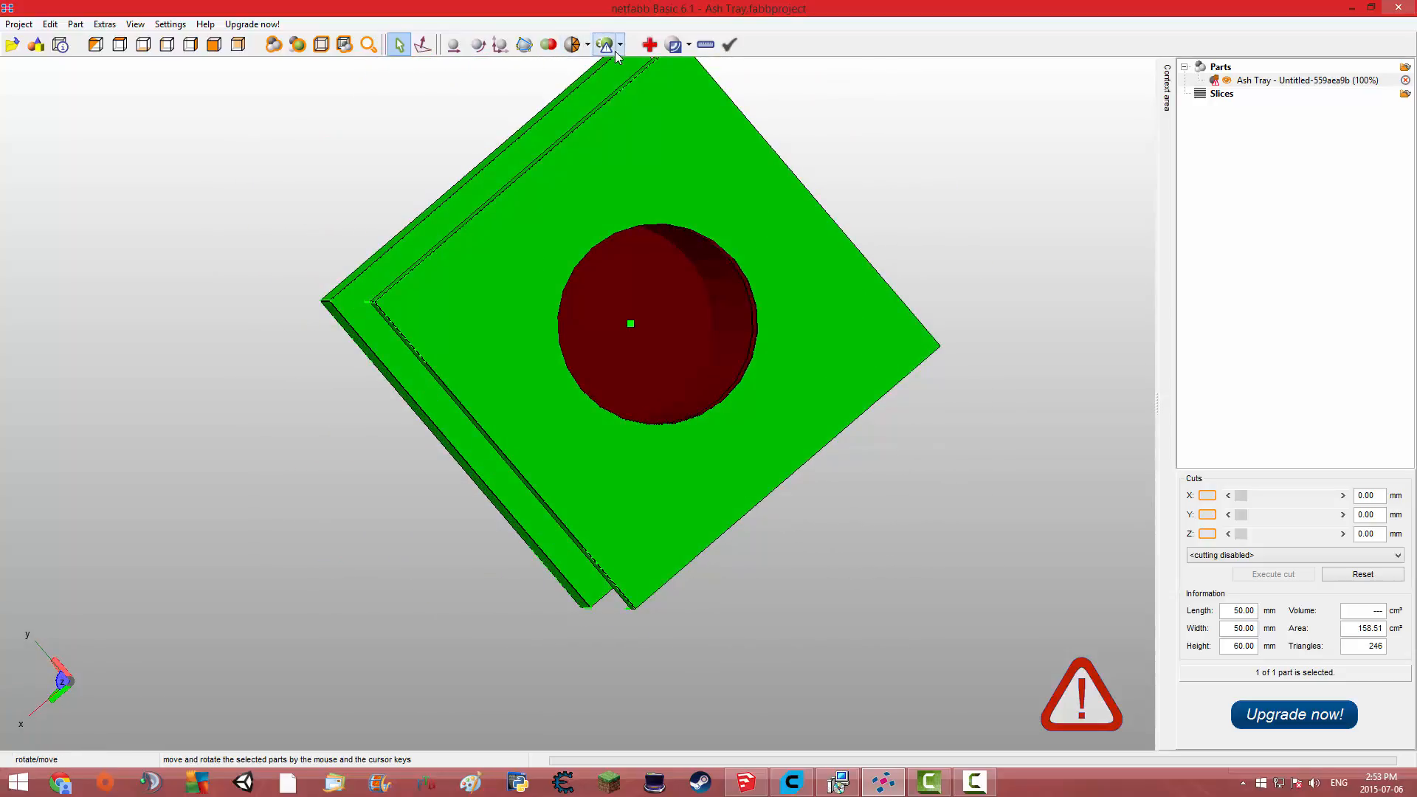
{"action": "left_click", "coordinate": [648, 45]}
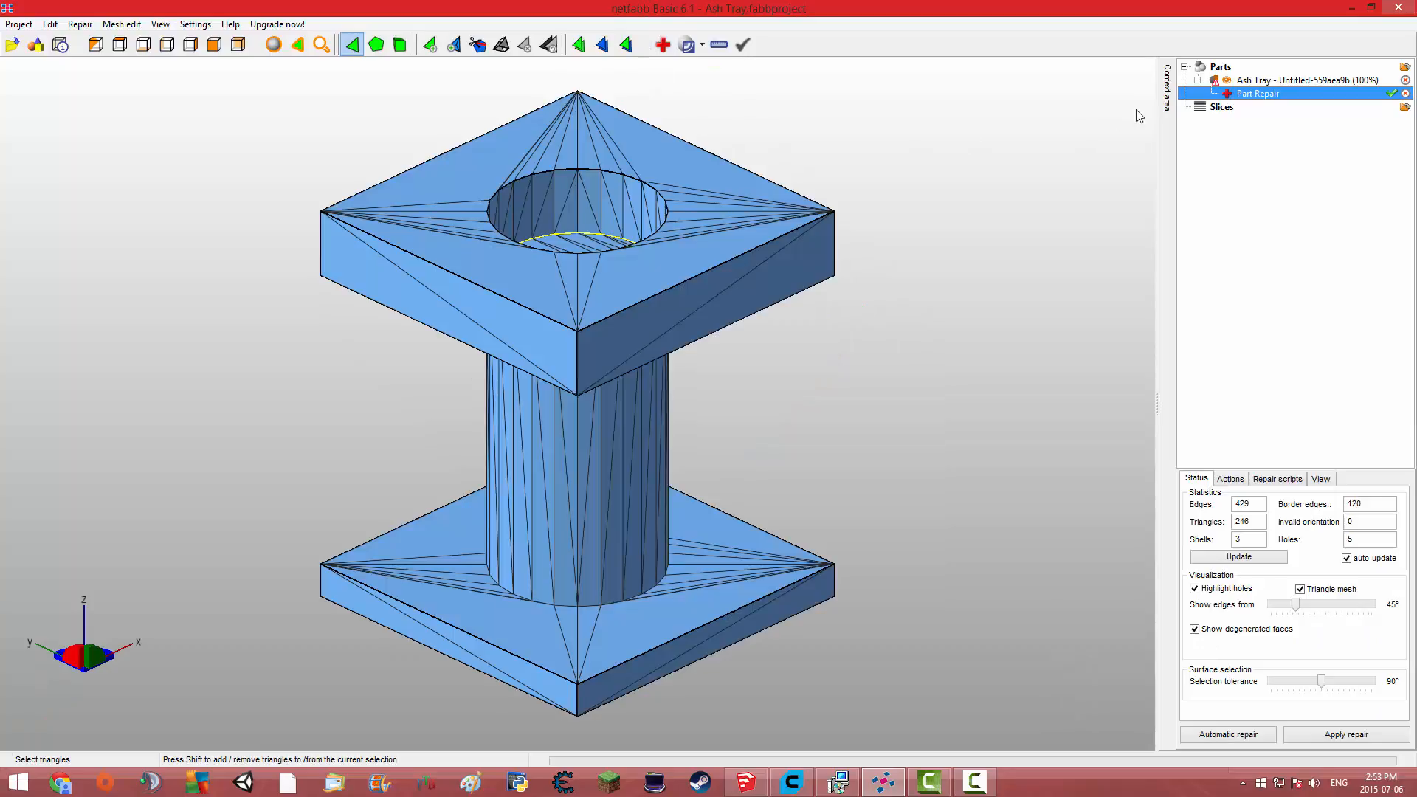
{"action": "right_click_drag", "start_coordinate": [927, 334], "coordinate": [860, 159]}
{"action": "left_click", "coordinate": [1229, 735]}
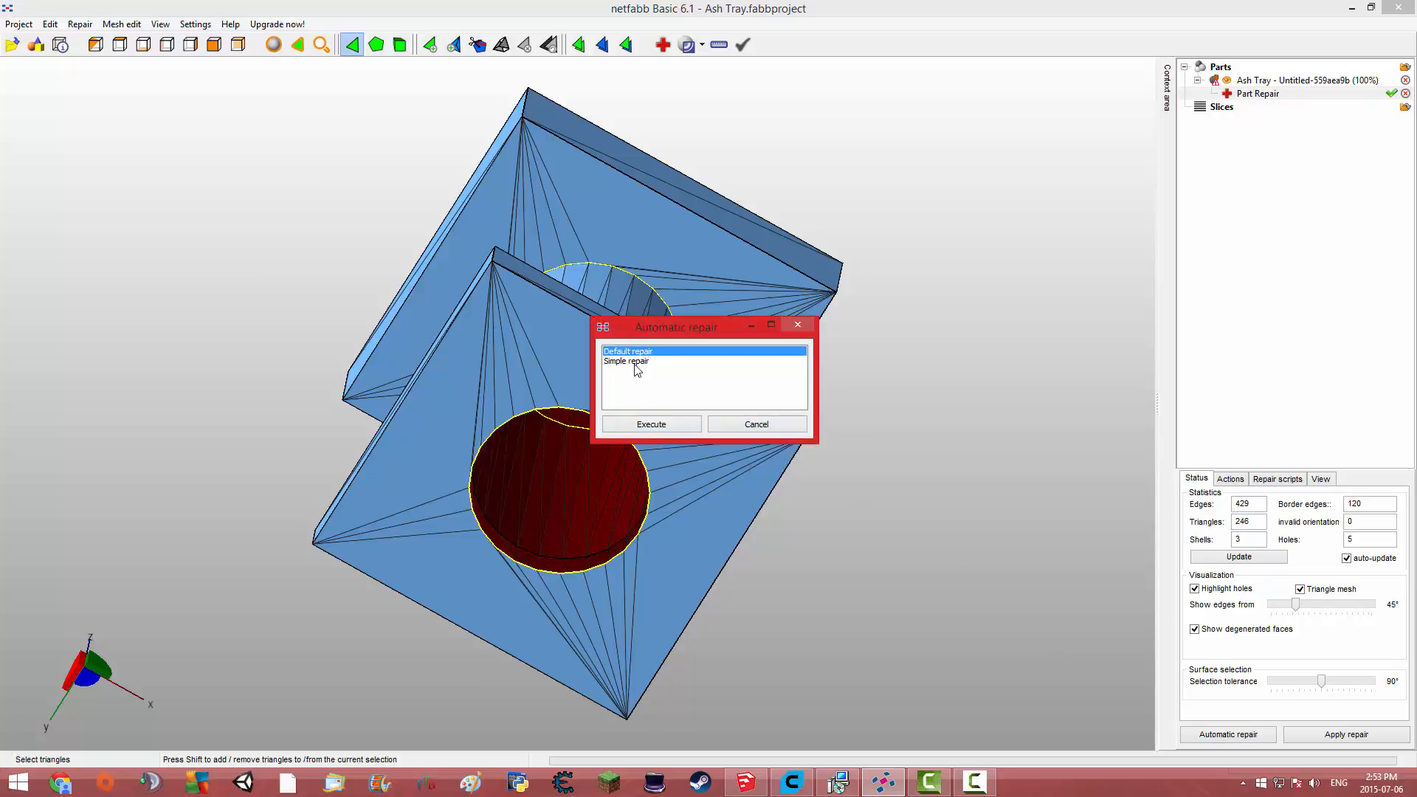
{"action": "left_click", "coordinate": [651, 425]}
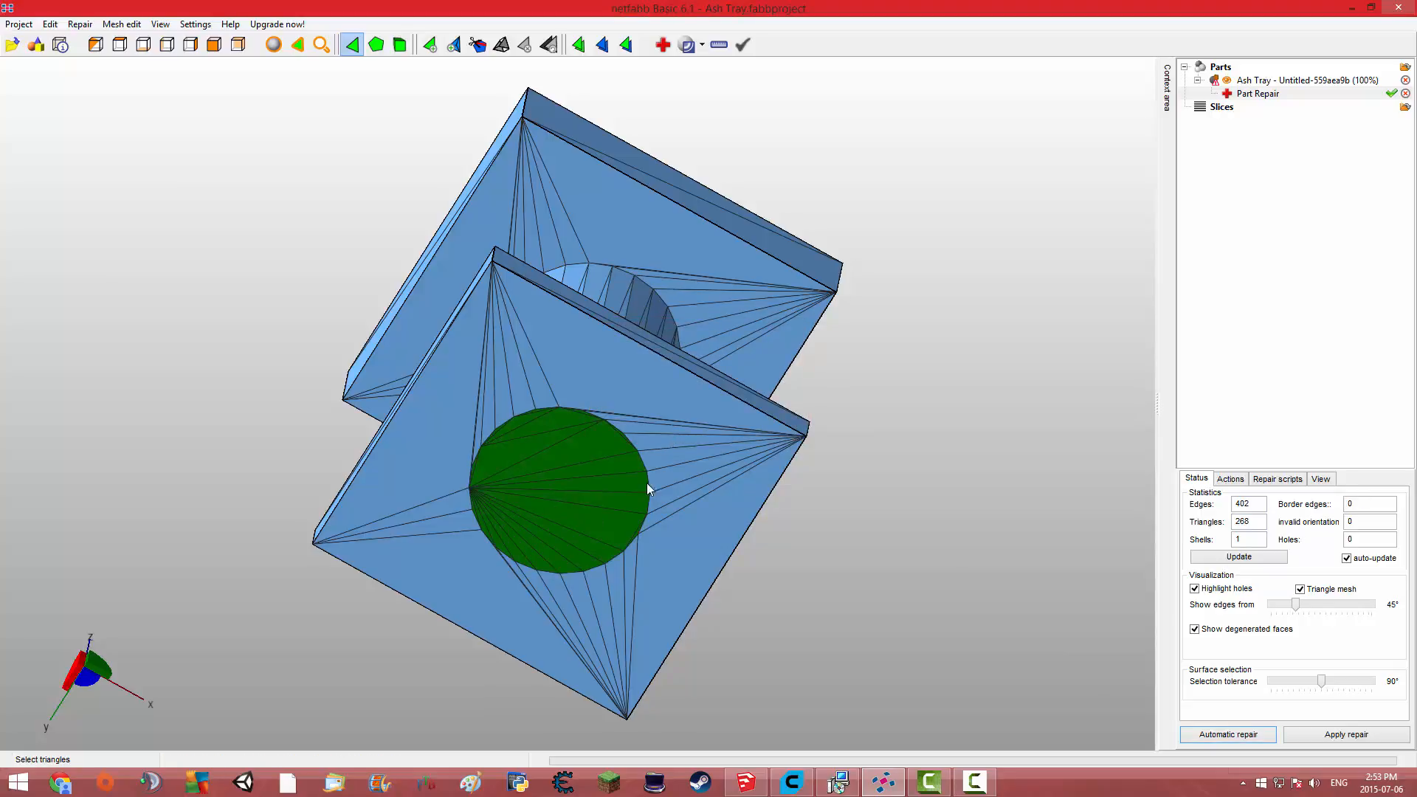
- Check the repaired mesh from above and below, and apply the repair, removing the old part
{"action": "right_click_drag", "start_coordinate": [647, 485], "coordinate": [620, 303]}
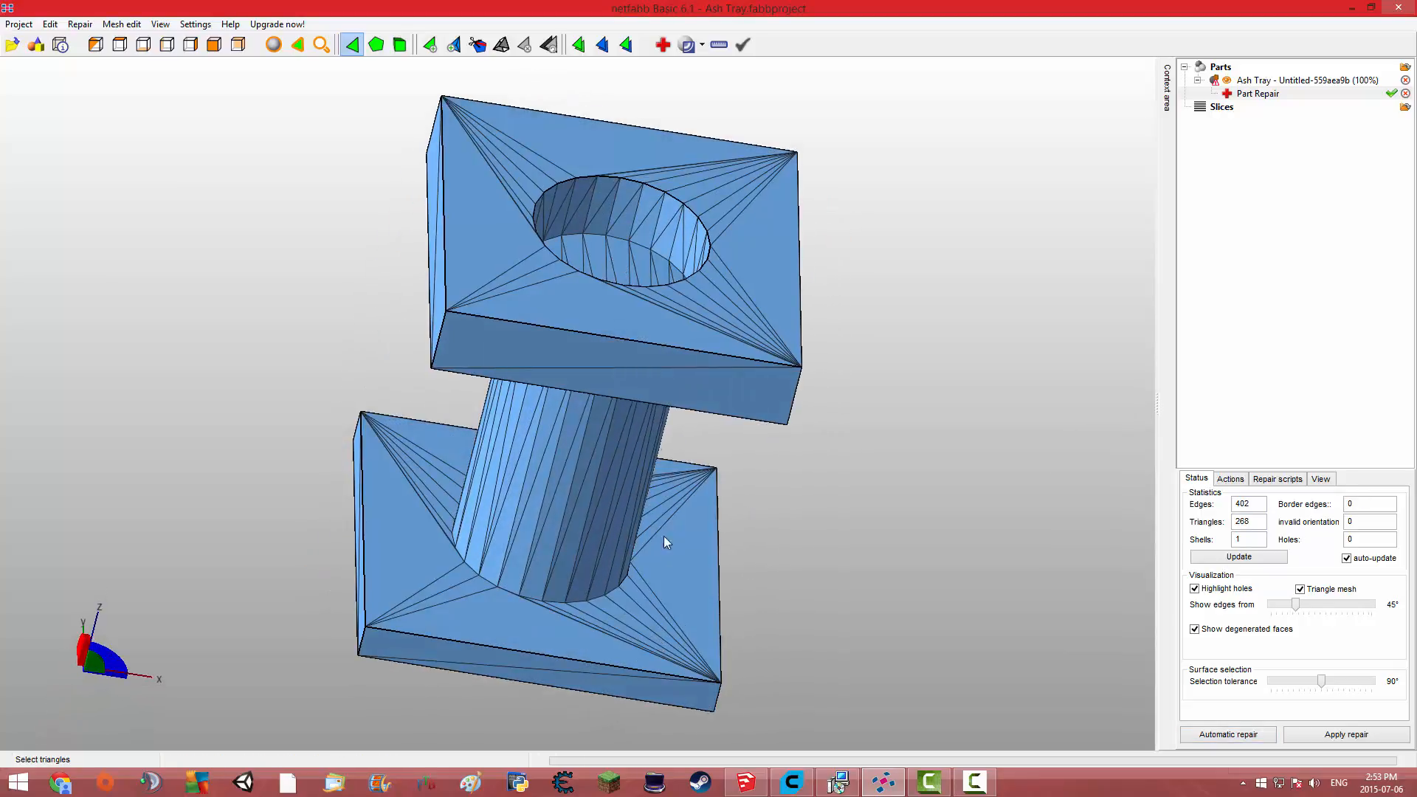
{"action": "right_click_drag", "start_coordinate": [664, 543], "coordinate": [631, 353]}
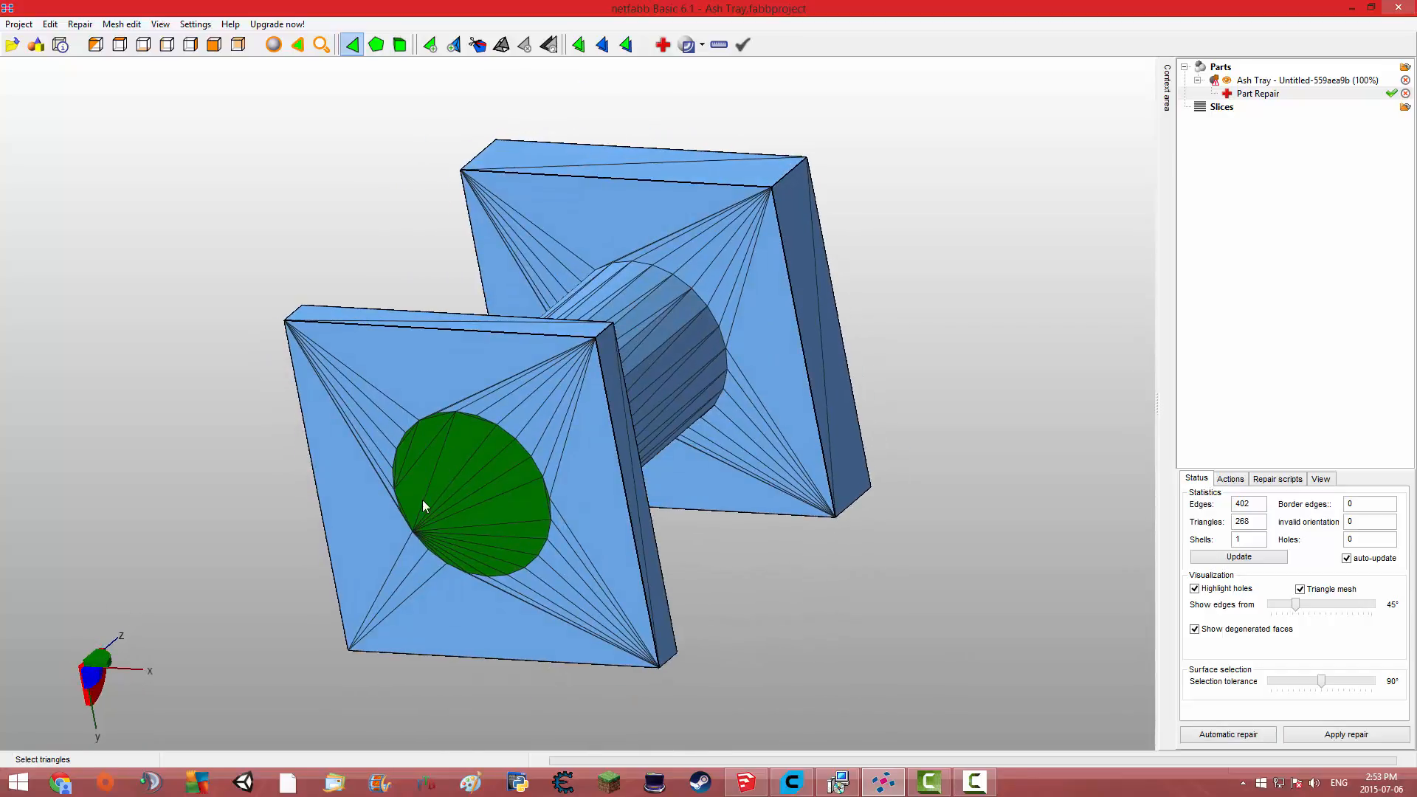
{"action": "left_click", "coordinate": [1327, 738]}
{"action": "left_click", "coordinate": [547, 434]}
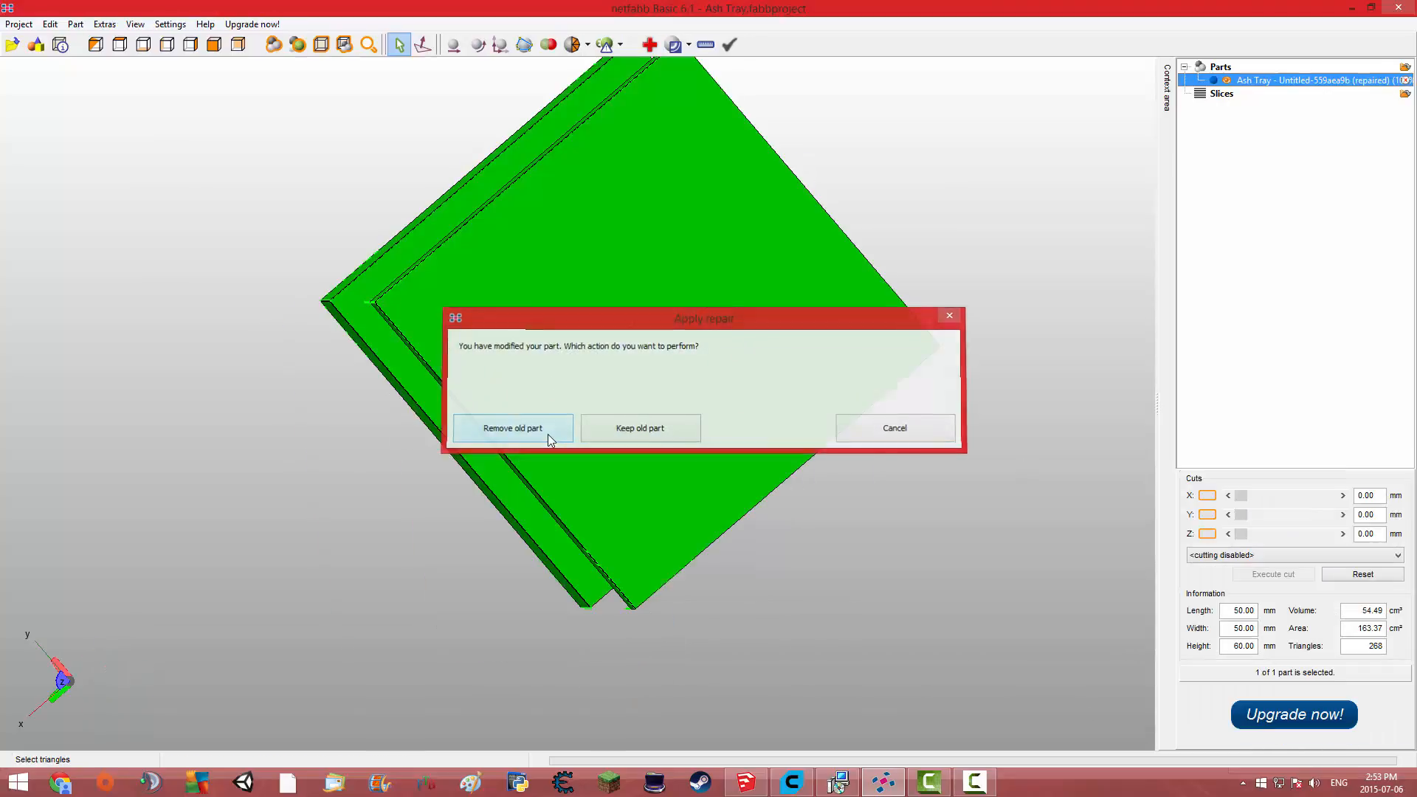
- Export the repaired part as an STL to Downloads under its suggested name, optimizing the mesh before exporting
{"action": "right_click_drag", "start_coordinate": [764, 495], "coordinate": [291, 184]}
{"action": "left_click", "coordinate": [22, 27]}
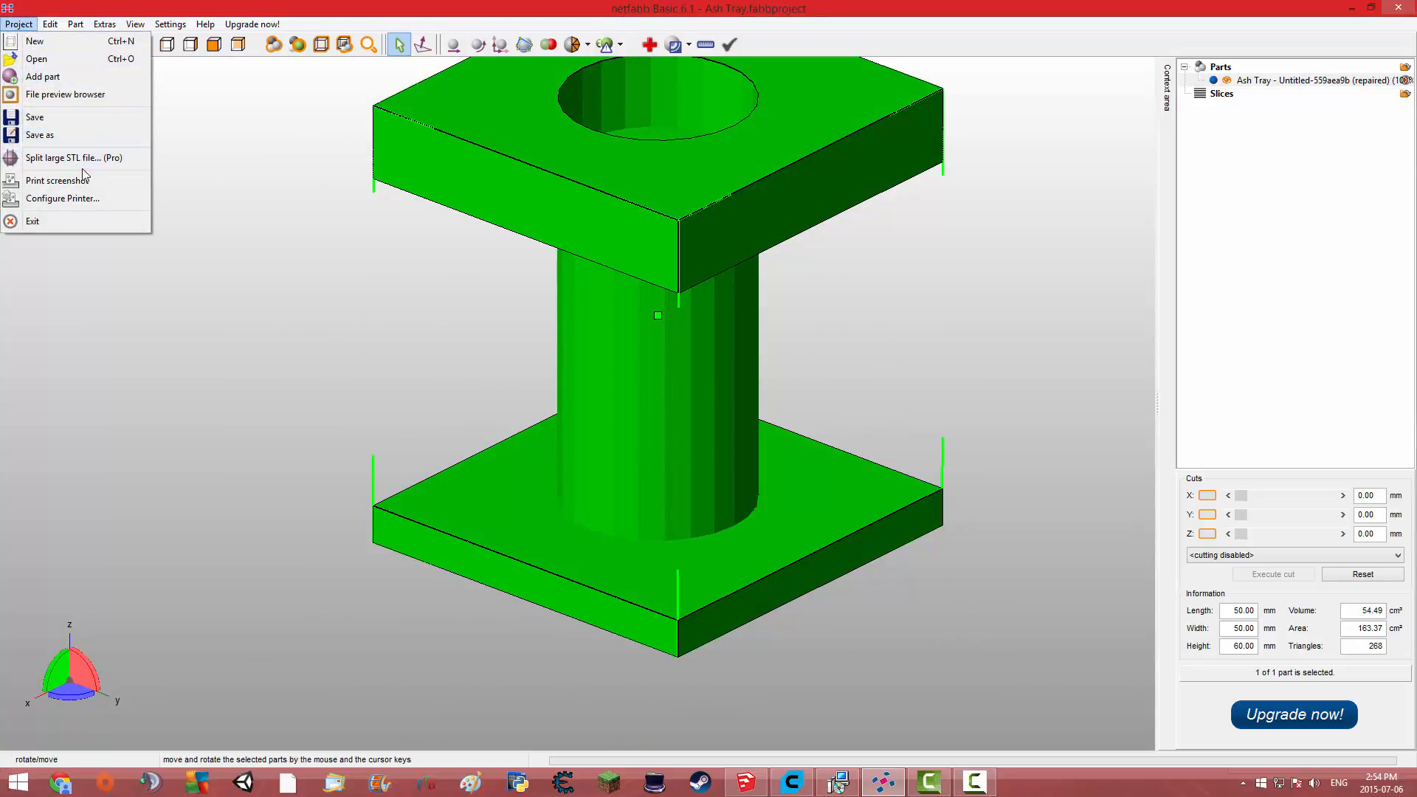
{"action": "mouse_move", "coordinate": [76, 25]}
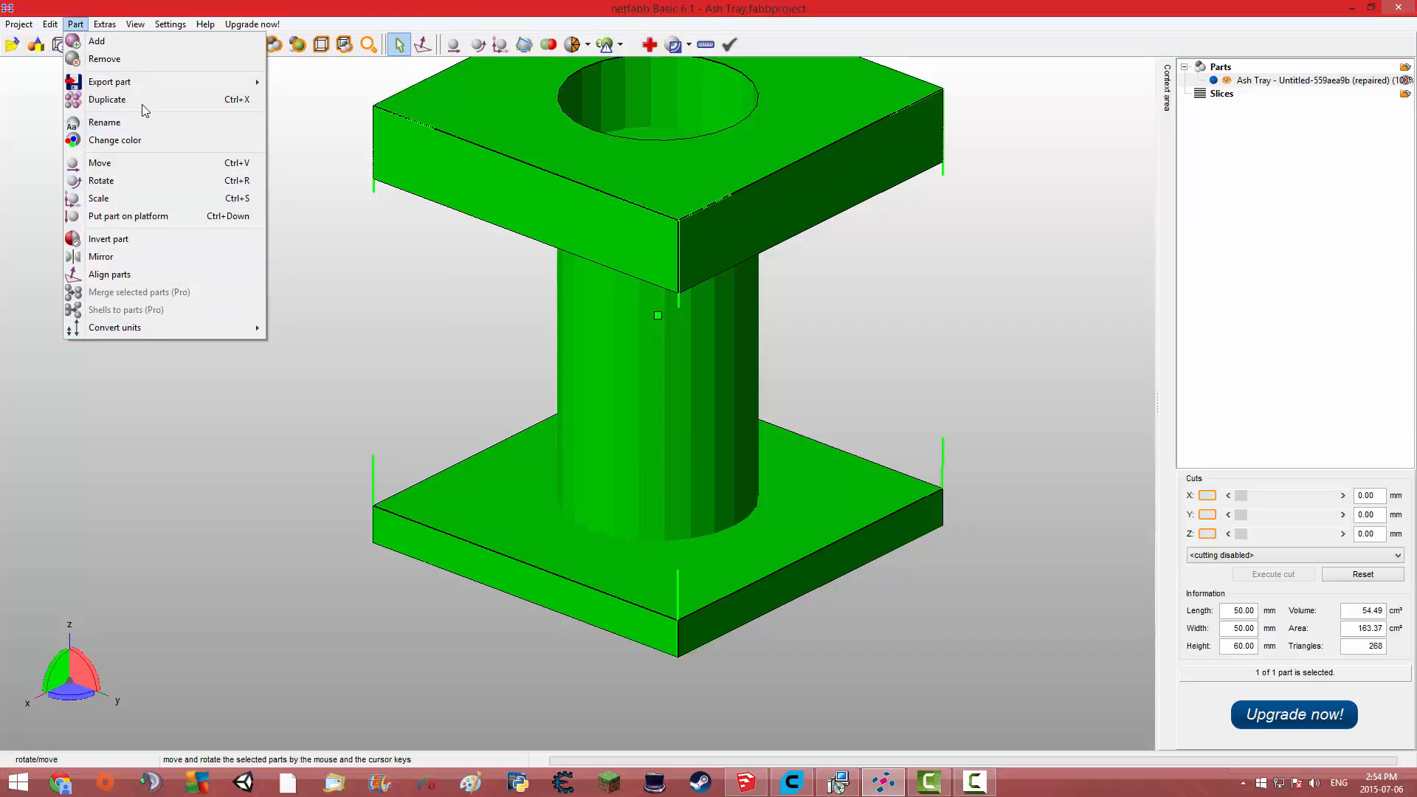
{"action": "mouse_move", "coordinate": [148, 84]}
{"action": "left_click", "coordinate": [328, 80]}
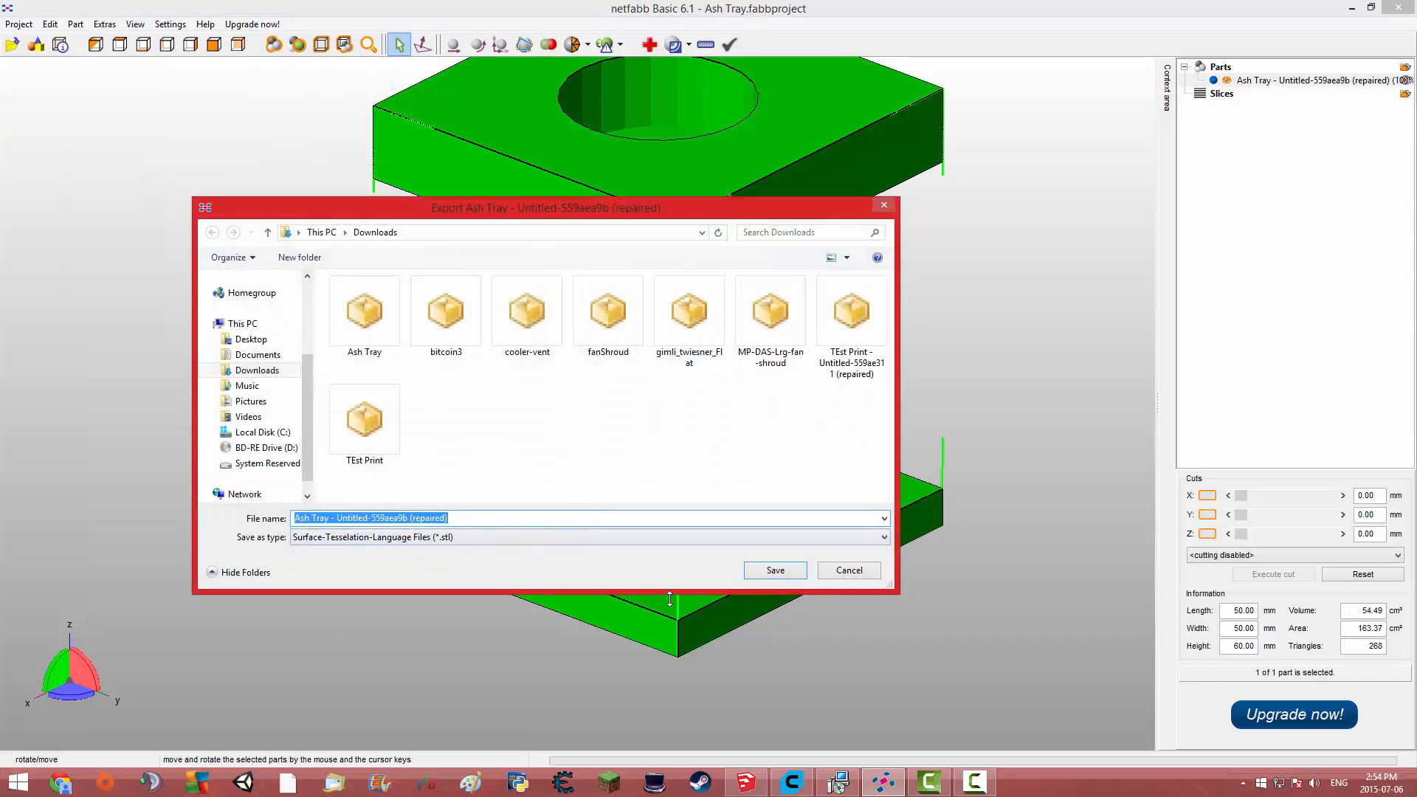
{"action": "left_click", "coordinate": [765, 574]}
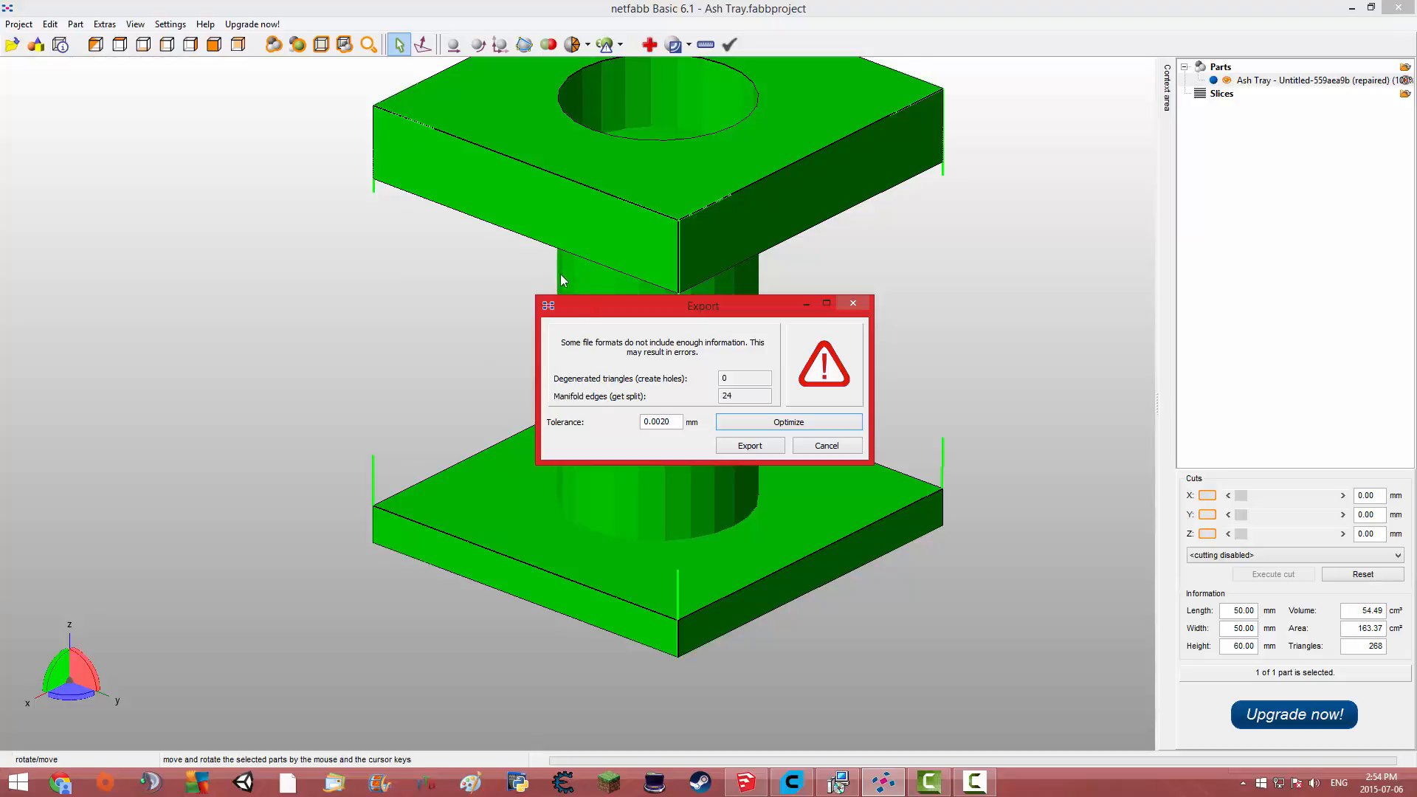
{"action": "left_click", "coordinate": [805, 419]}
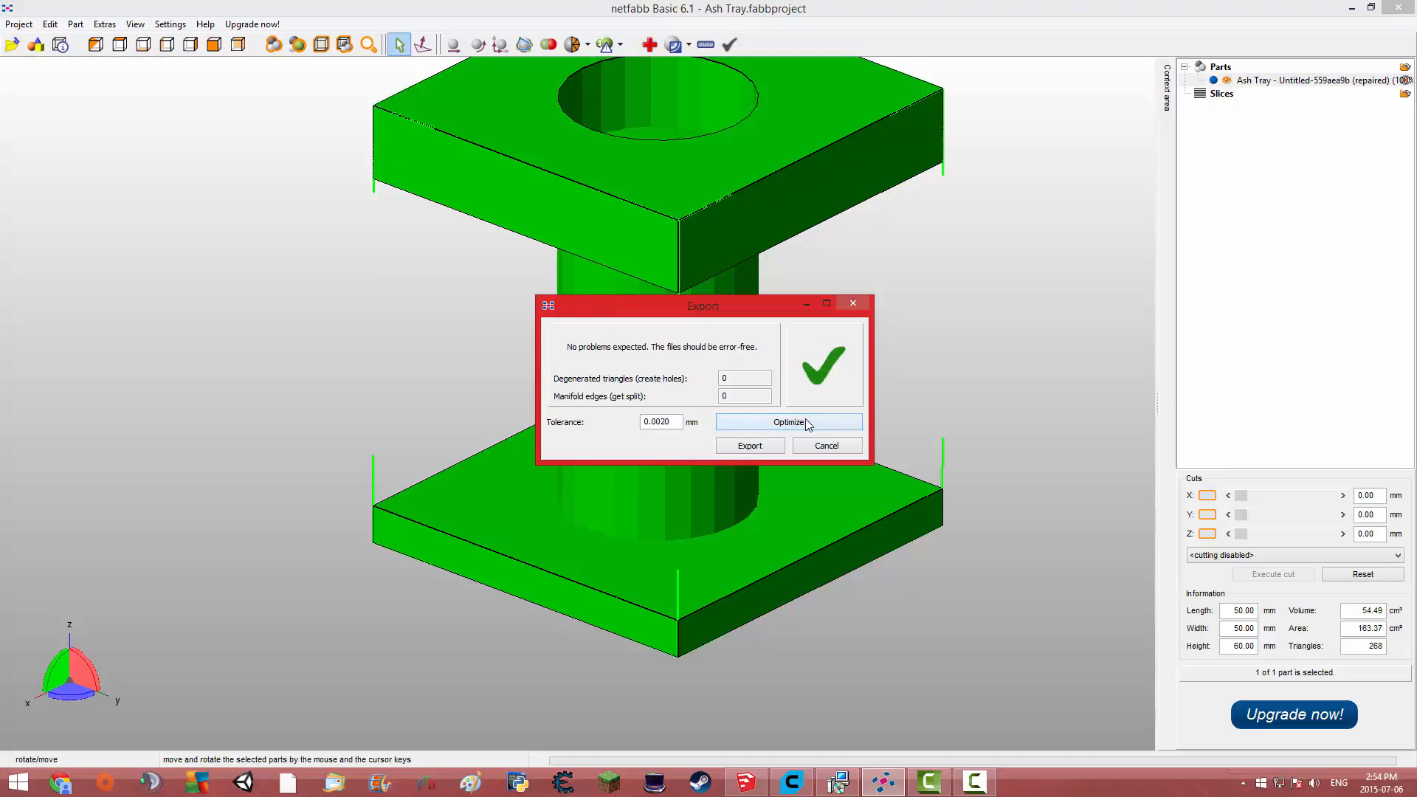
{"action": "left_click", "coordinate": [761, 446]}
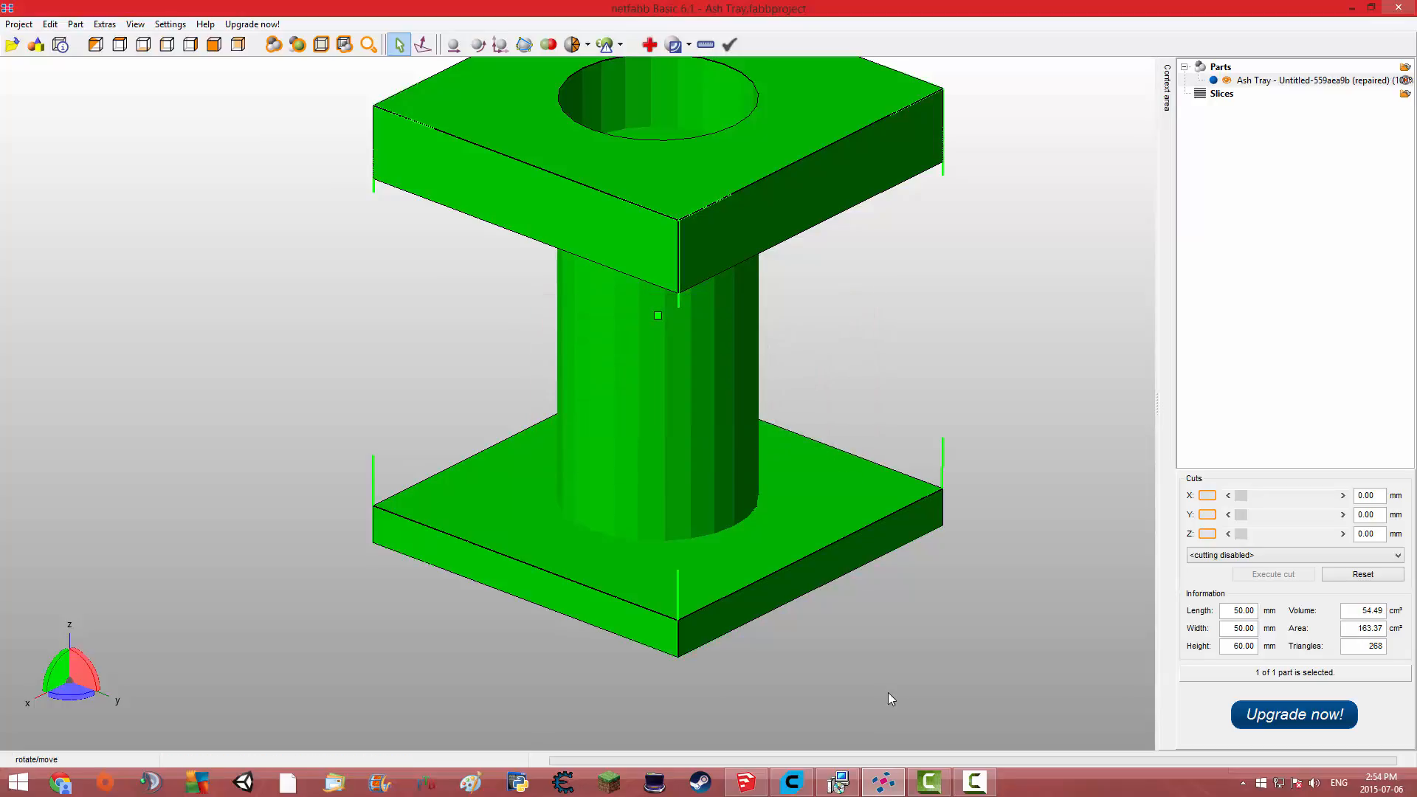
- Switch to Cura and load the file "Ash Tray - Untitled-559aea9b (repaired)" from Downloads onto the build plate
{"action": "left_click", "coordinate": [792, 782]}
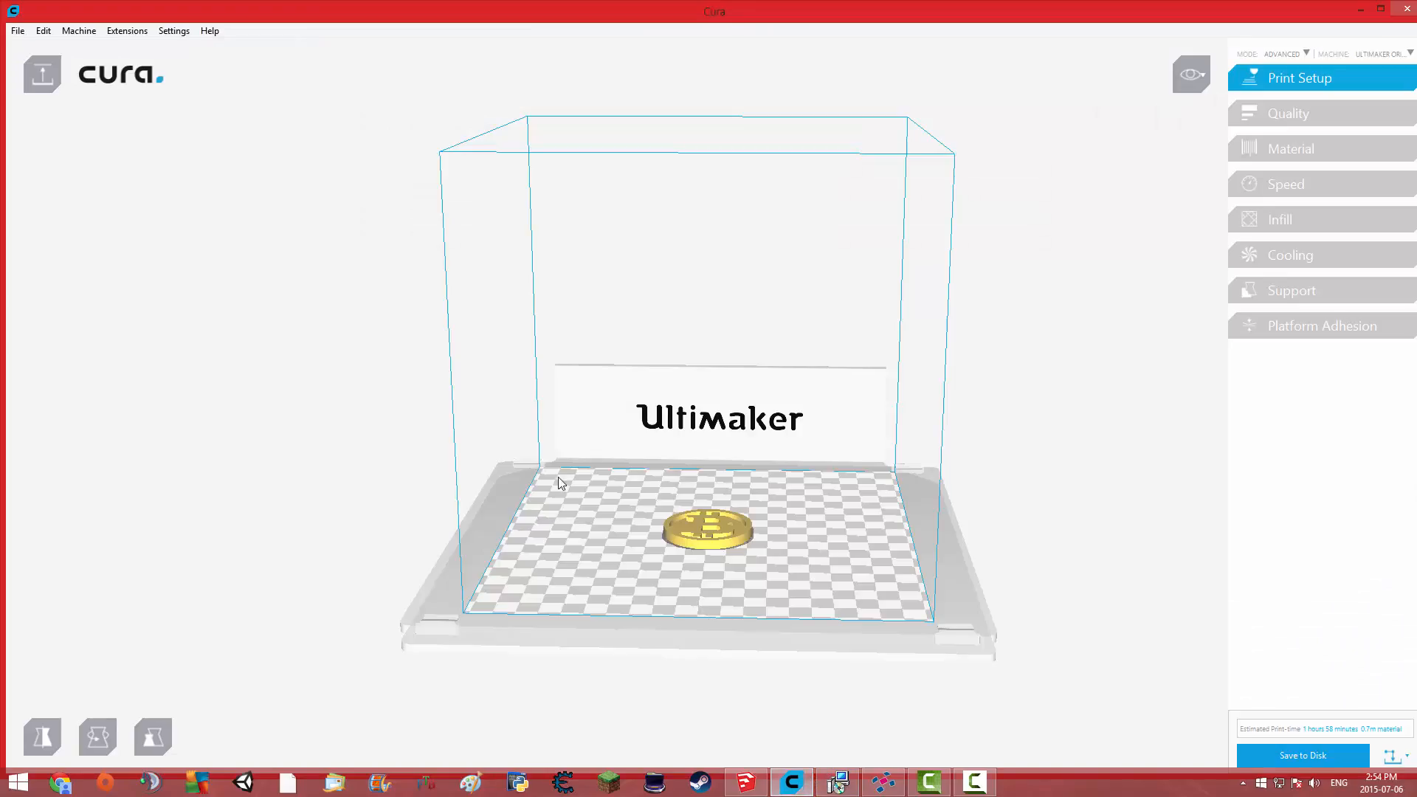
{"action": "scroll", "coordinate": [746, 539], "scroll_direction": "down", "scroll_amount": 2}
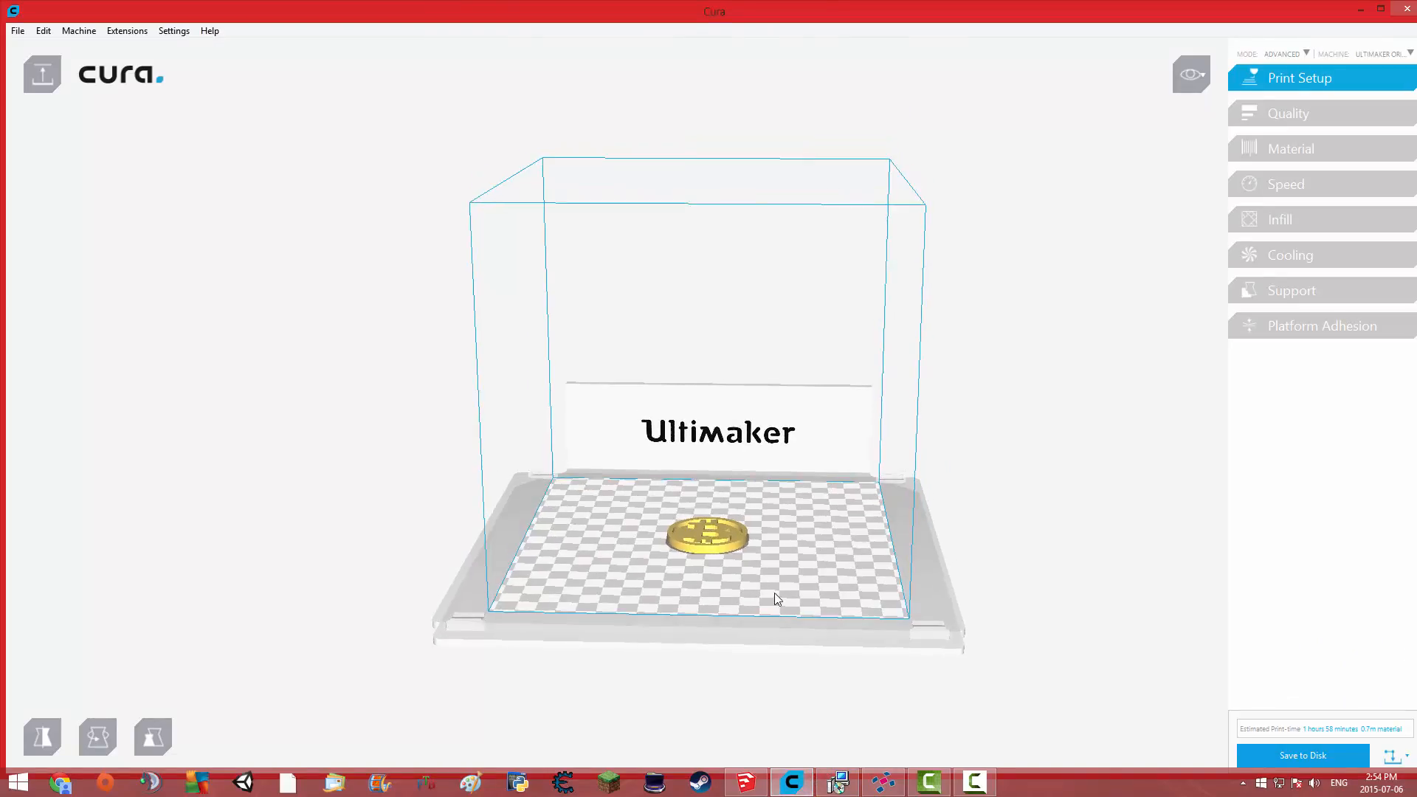
{"action": "left_click", "coordinate": [21, 33]}
{"action": "left_click", "coordinate": [33, 48]}
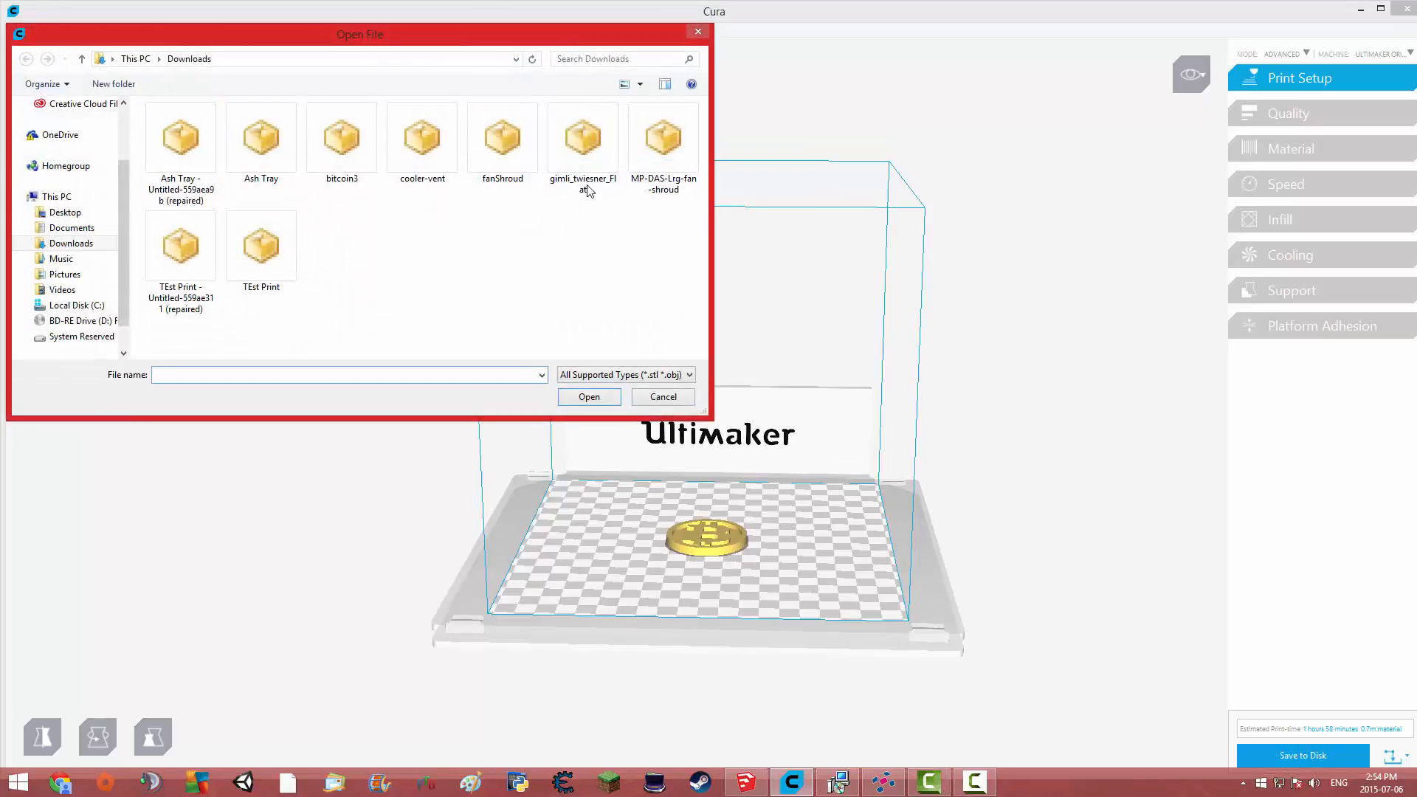
{"action": "double_click", "coordinate": [185, 145]}
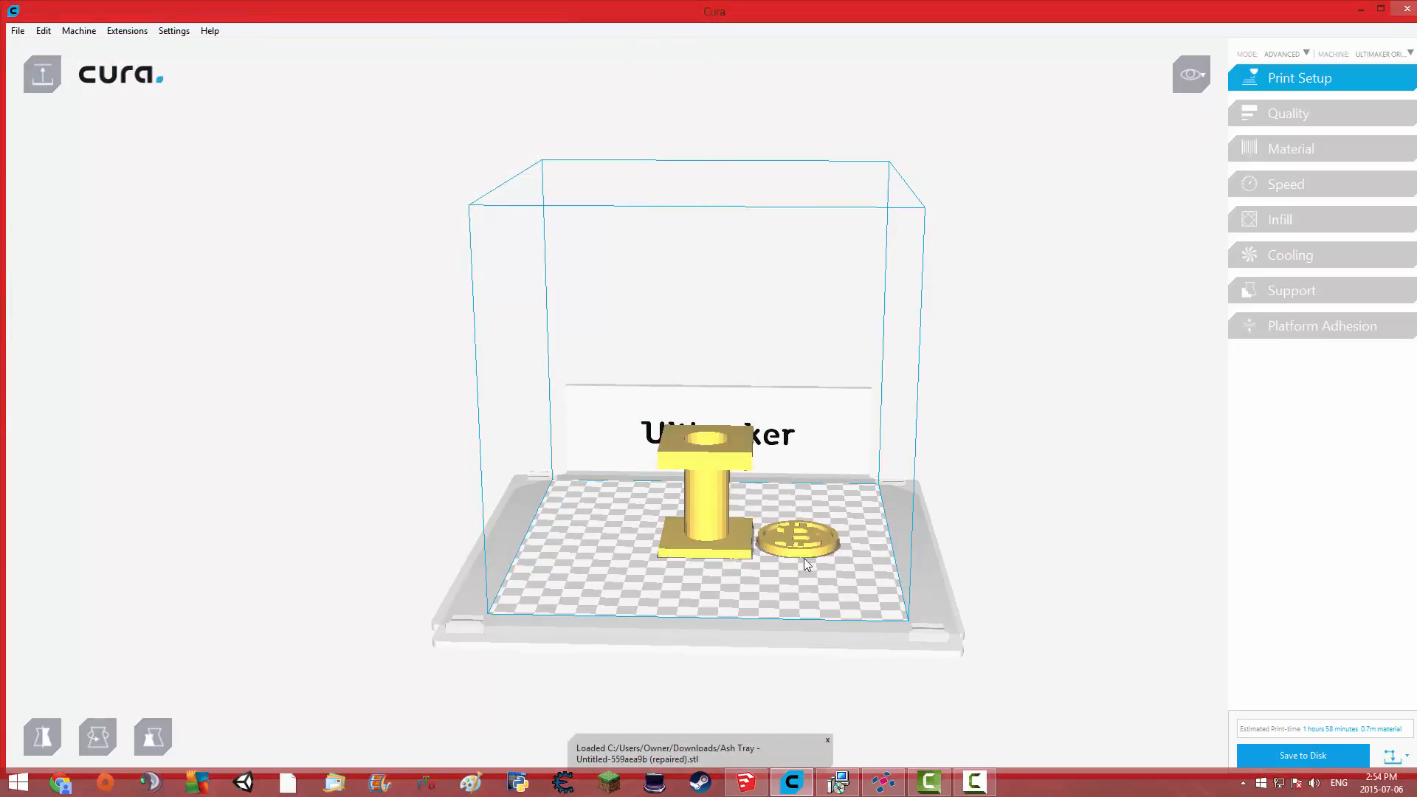
{"action": "middle_click_drag", "start_coordinate": [803, 542], "coordinate": [726, 384]}
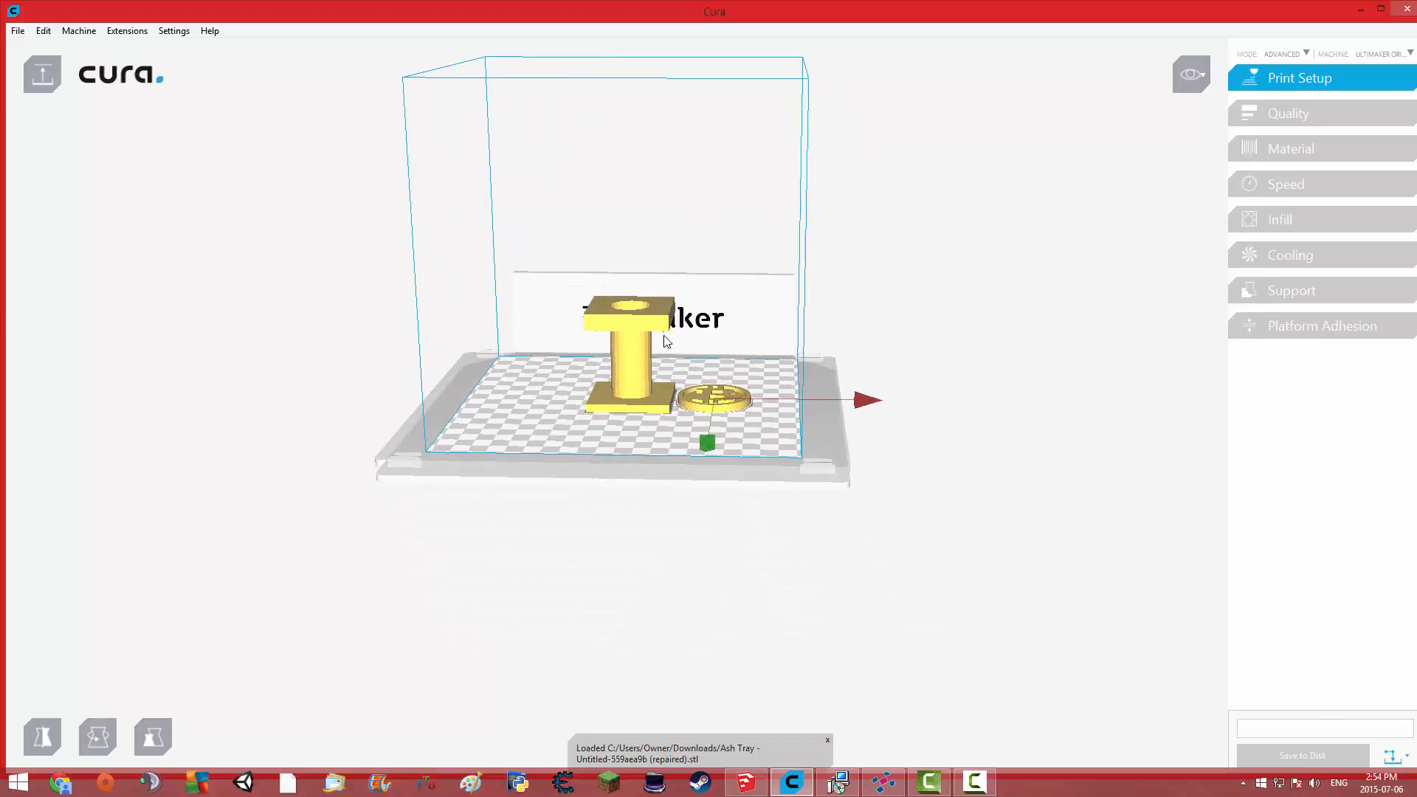
- Delete the round coin model beside the ash tray from the build plate
{"action": "scroll", "coordinate": [675, 396], "scroll_direction": "up", "scroll_amount": 5}
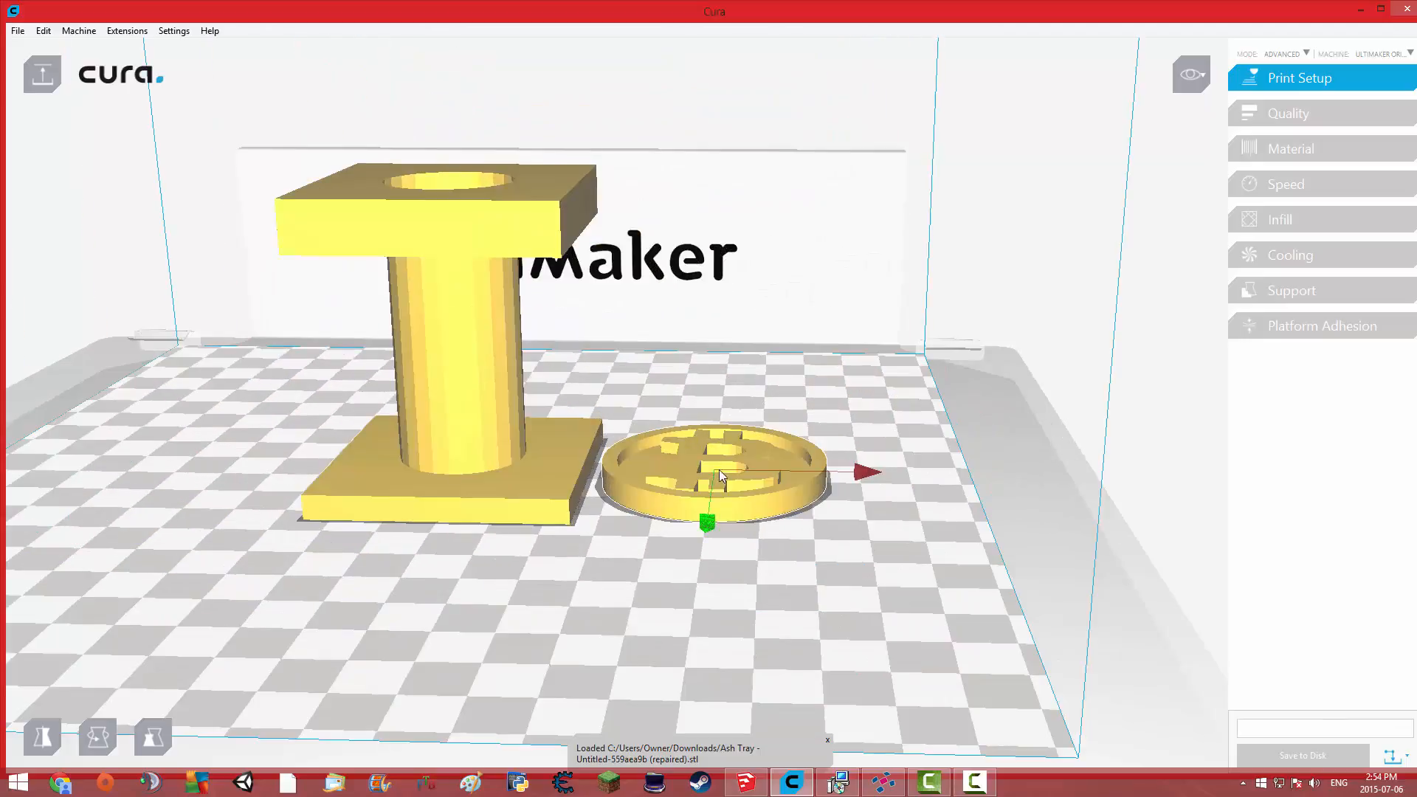
{"action": "right_click_drag", "start_coordinate": [719, 472], "coordinate": [659, 418]}
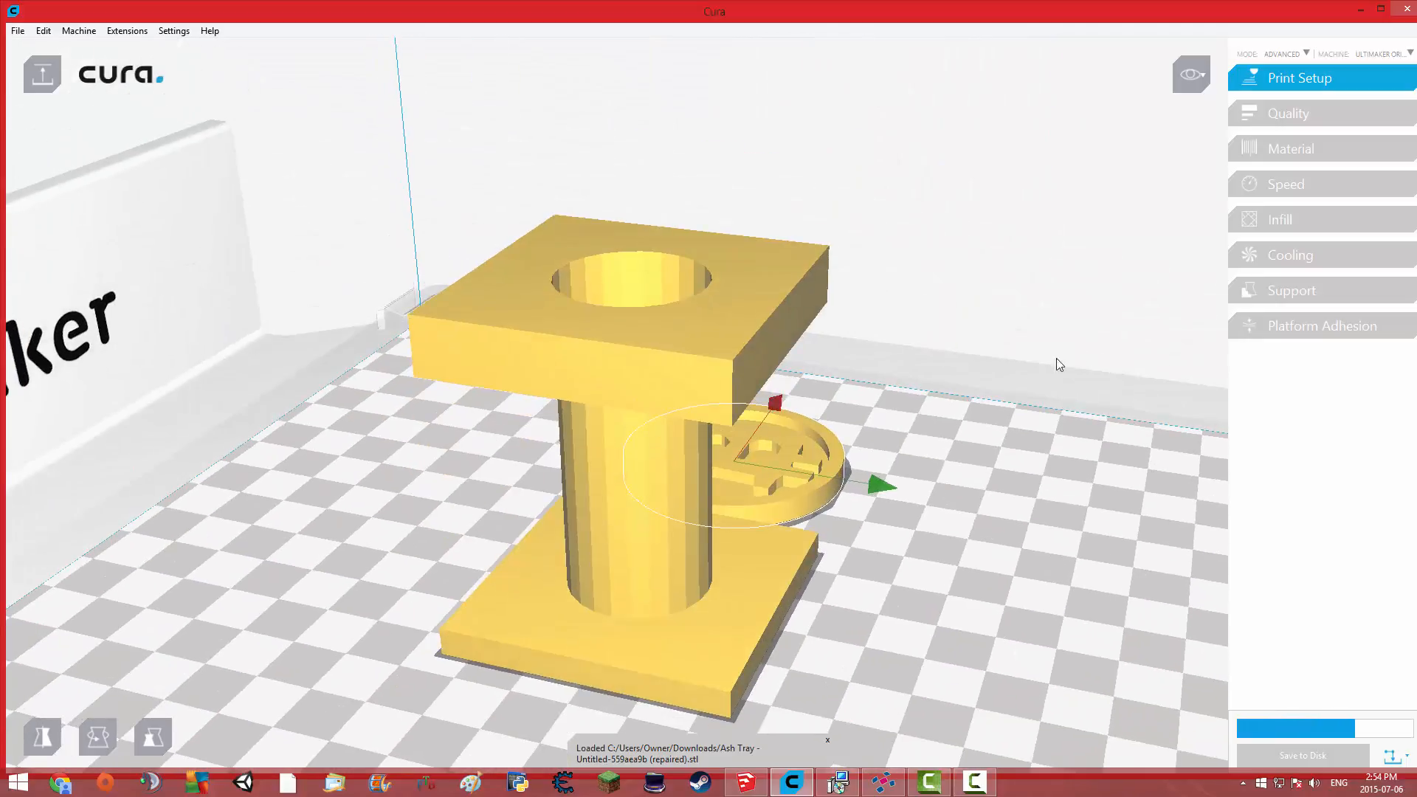
{"action": "right_click_drag", "start_coordinate": [965, 395], "coordinate": [727, 456]}
{"action": "right_click", "coordinate": [727, 456]}
{"action": "left_click", "coordinate": [775, 483]}
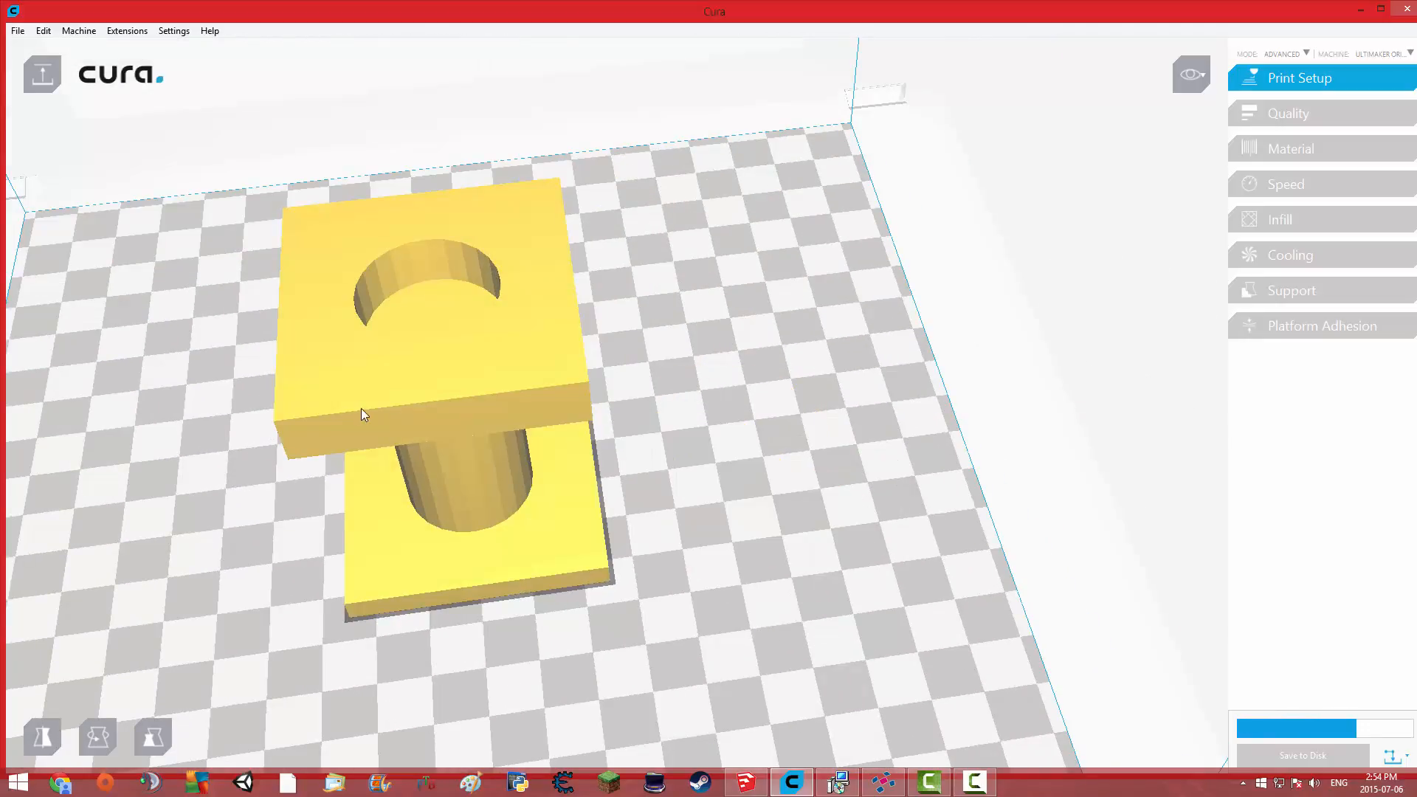
- Center the ash tray on the build platform
{"action": "right_click", "coordinate": [417, 381]}
{"action": "left_click", "coordinate": [547, 392]}
{"action": "right_click_drag", "start_coordinate": [650, 446], "coordinate": [871, 426]}
{"action": "scroll", "coordinate": [629, 369], "scroll_direction": "down", "scroll_amount": 3}
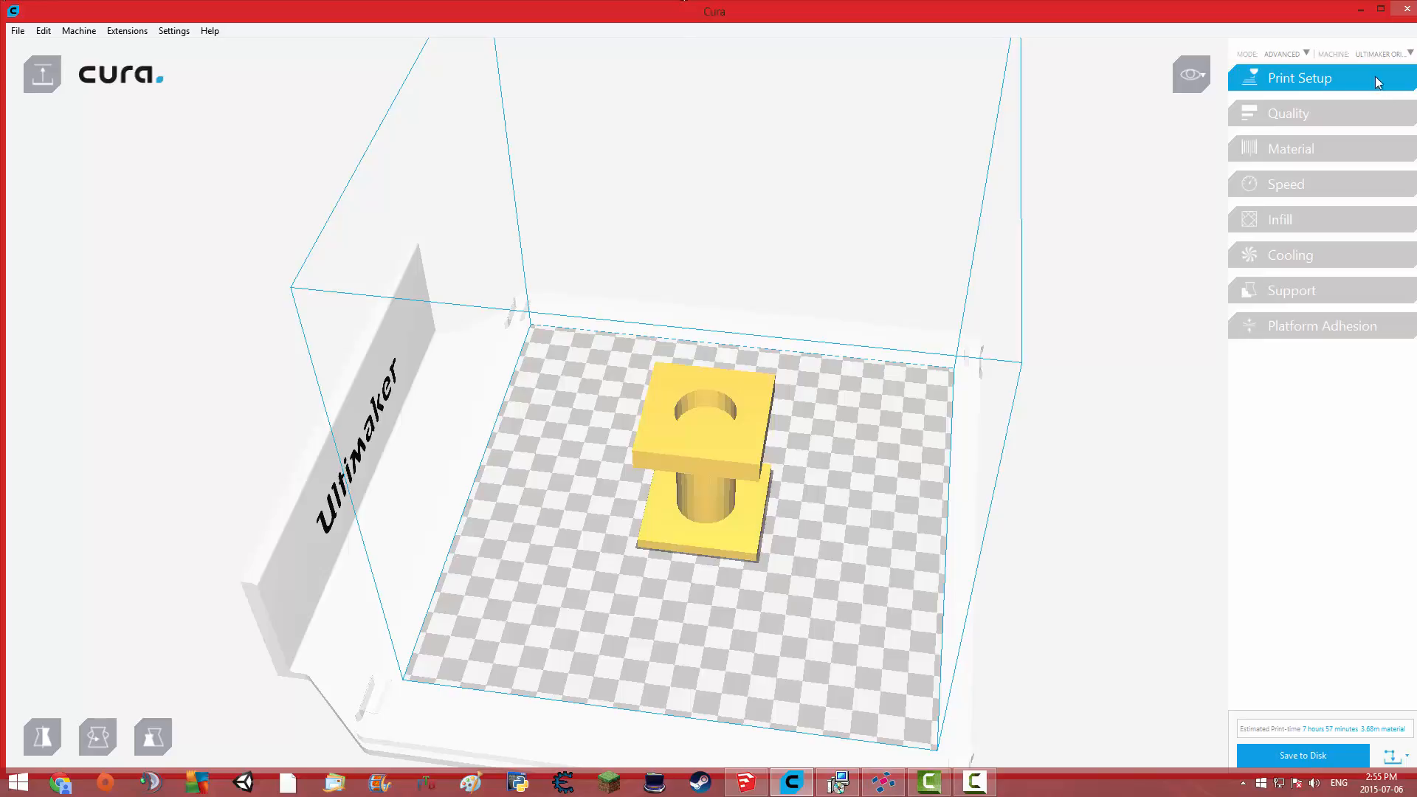
{"action": "left_click", "coordinate": [1305, 112]}
{"action": "left_click", "coordinate": [1310, 118]}
- Rotate the ash tray a quarter turn onto its side so both square plates stand upright, and center it on the platform
{"action": "right_click_drag", "start_coordinate": [804, 366], "coordinate": [593, 346]}
{"action": "left_click", "coordinate": [596, 357]}
{"action": "scroll", "coordinate": [765, 437], "scroll_direction": "up", "scroll_amount": 5}
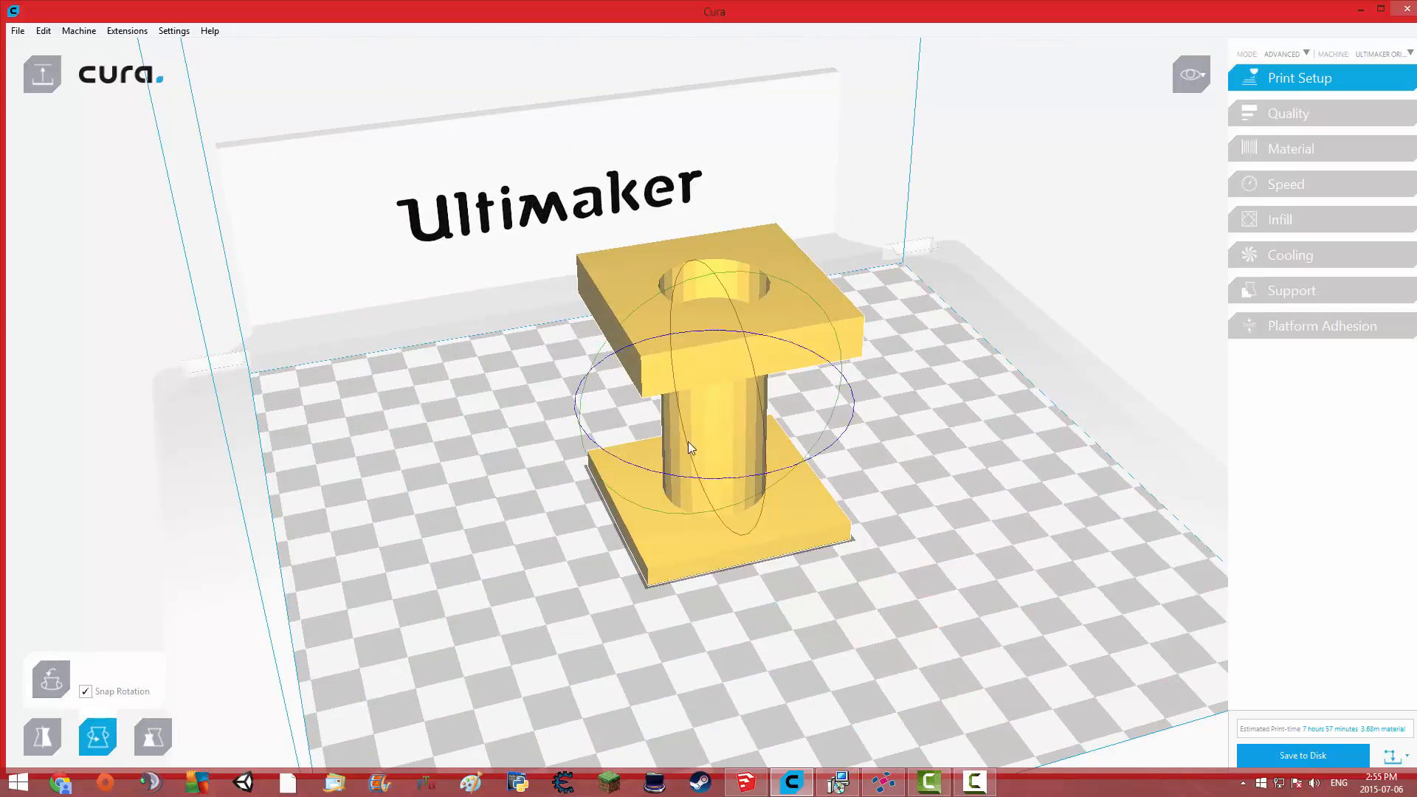
{"action": "left_click_drag", "start_coordinate": [763, 502], "coordinate": [724, 254]}
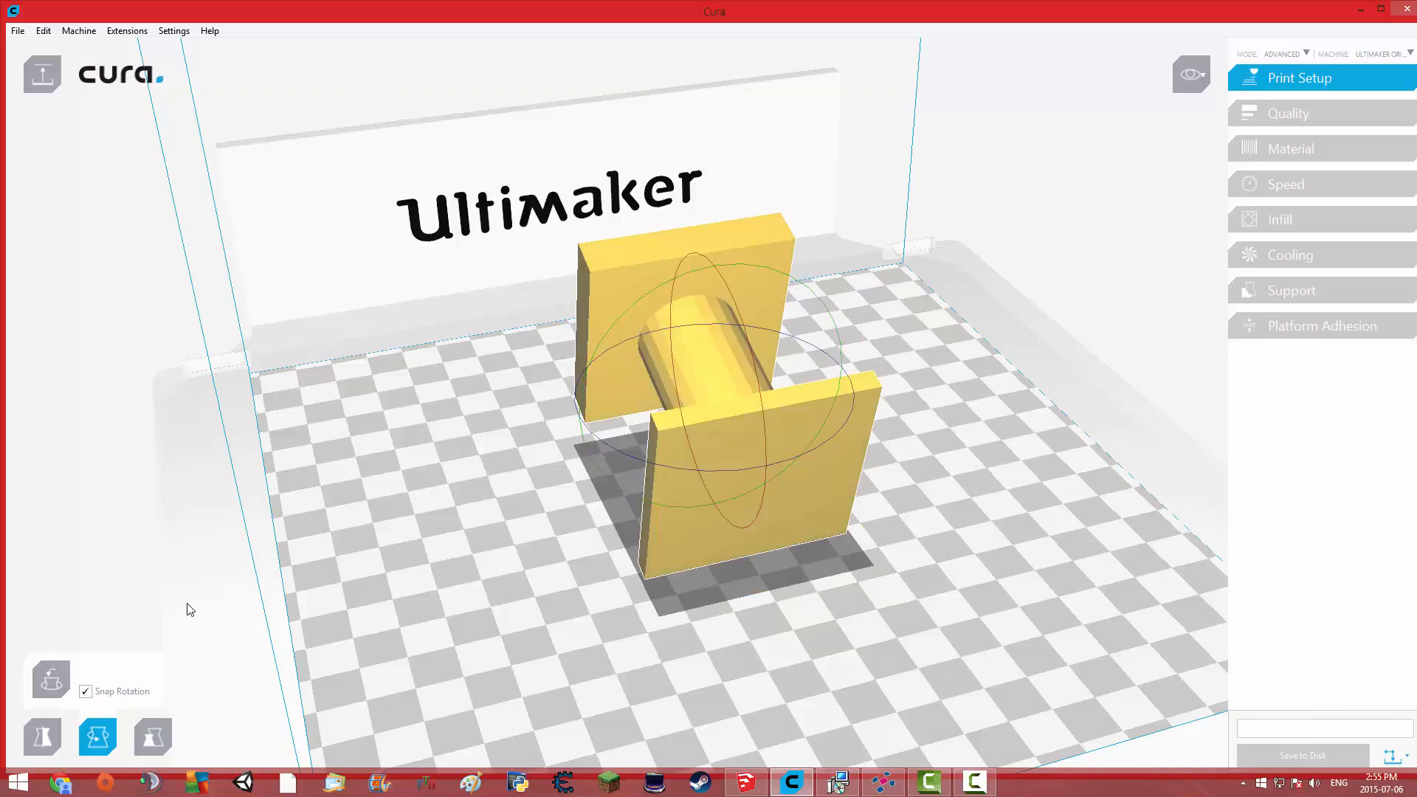
{"action": "right_click", "coordinate": [804, 492]}
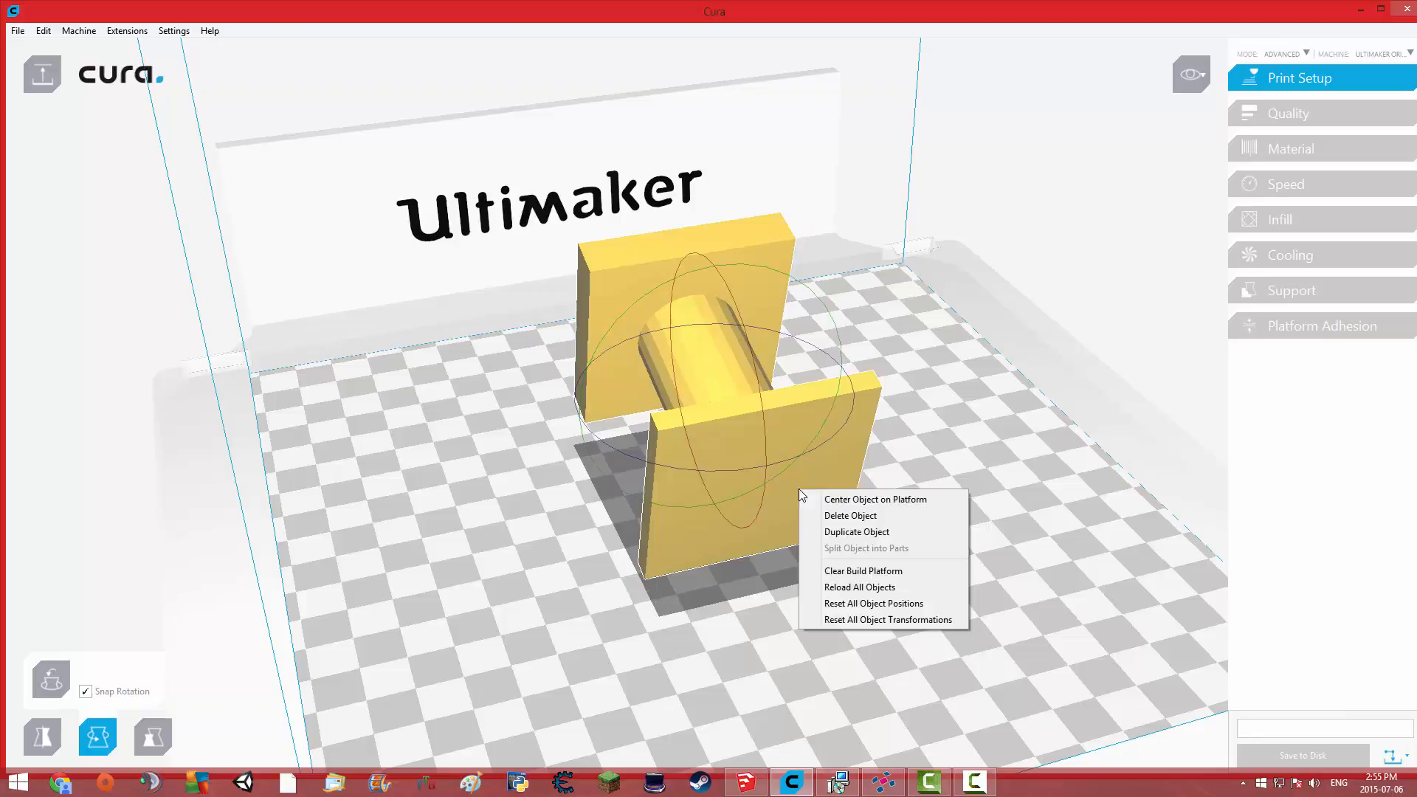
{"action": "left_click", "coordinate": [848, 496]}
- Examine the tipped ash tray and the gap beneath its cylinder from several sides, leaving the rotation tool
{"action": "right_click_drag", "start_coordinate": [725, 495], "coordinate": [657, 398]}
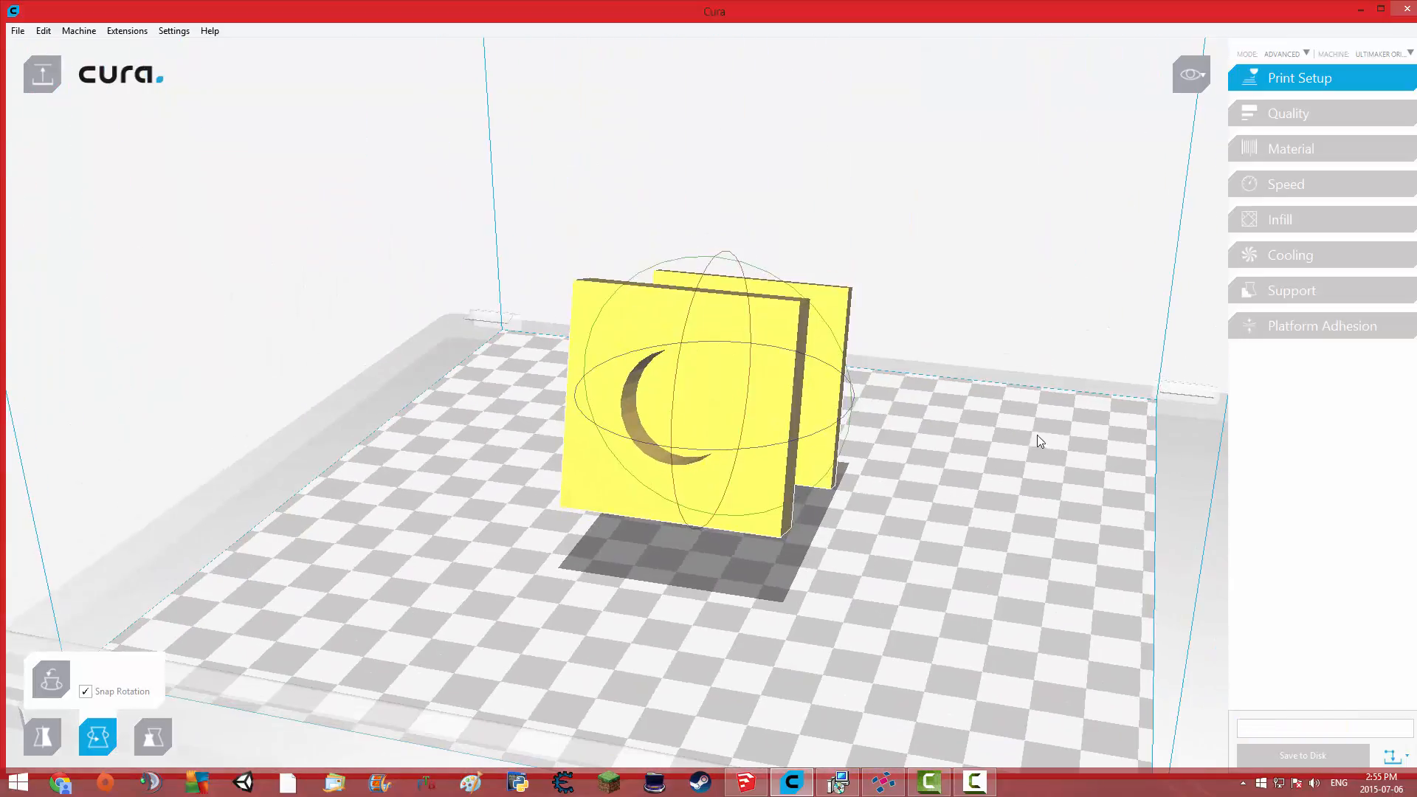
{"action": "left_click_drag", "start_coordinate": [673, 417], "coordinate": [667, 452]}
{"action": "right_click_drag", "start_coordinate": [920, 428], "coordinate": [738, 474]}
{"action": "scroll", "coordinate": [737, 474], "scroll_direction": "up", "scroll_amount": 3}
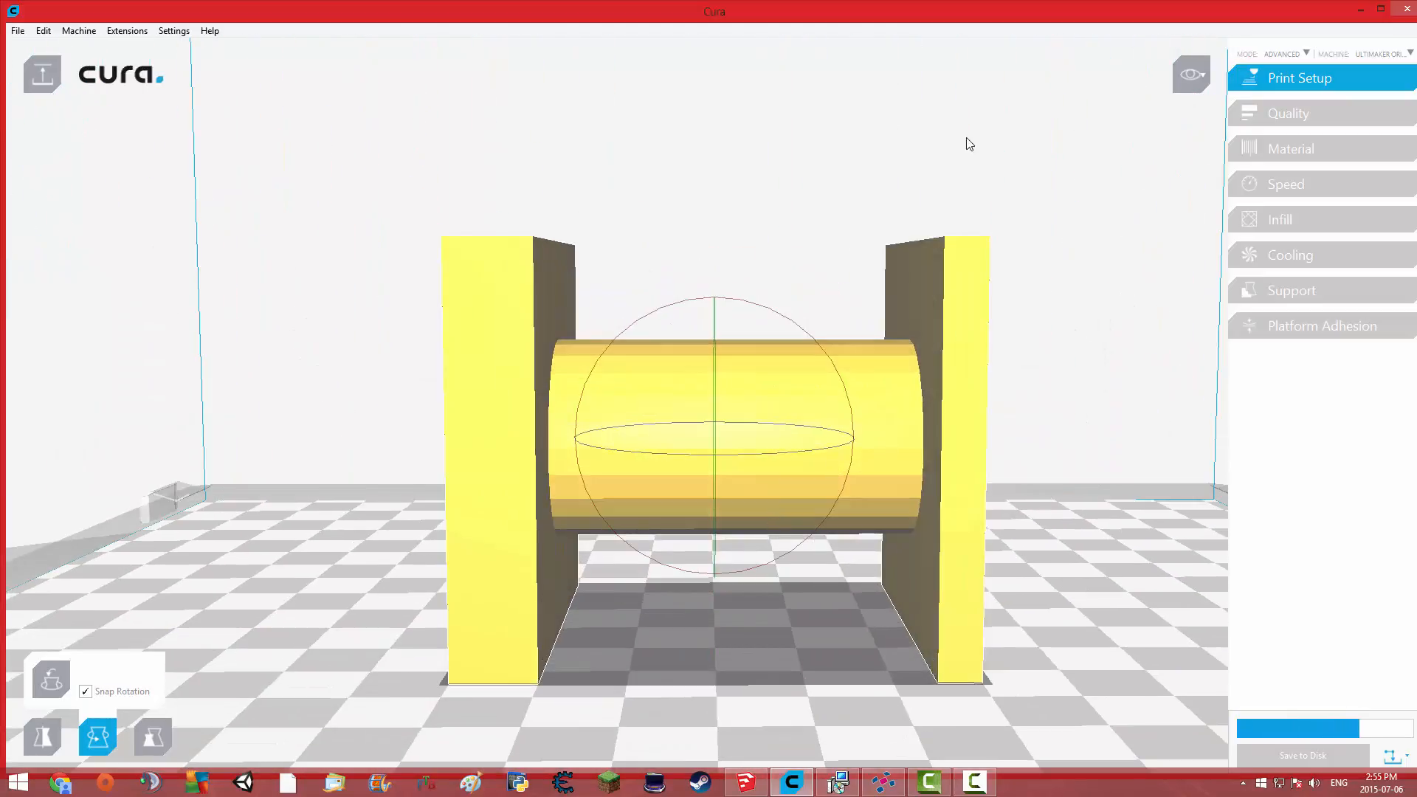
{"action": "left_click", "coordinate": [97, 734]}
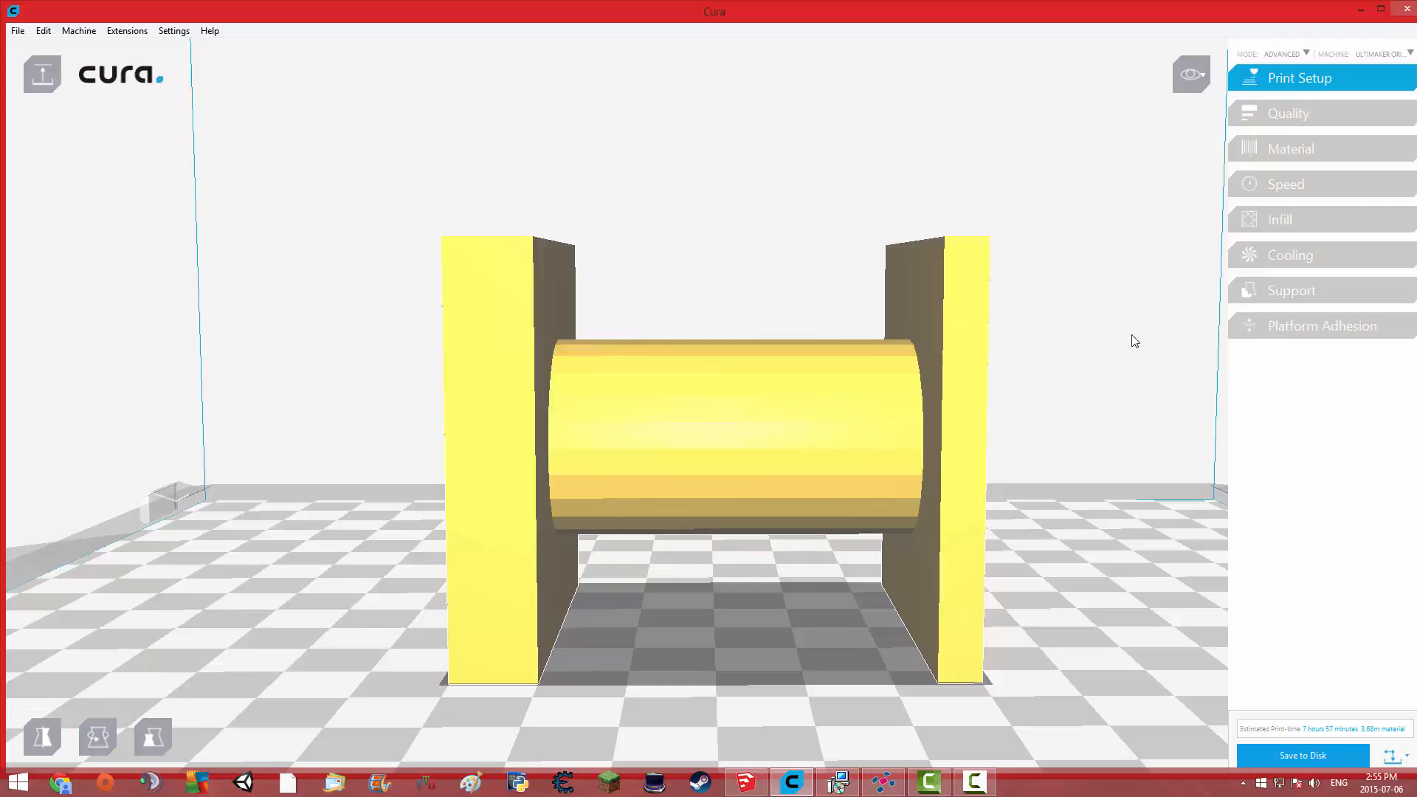
{"action": "right_click_drag", "start_coordinate": [872, 310], "coordinate": [845, 499]}
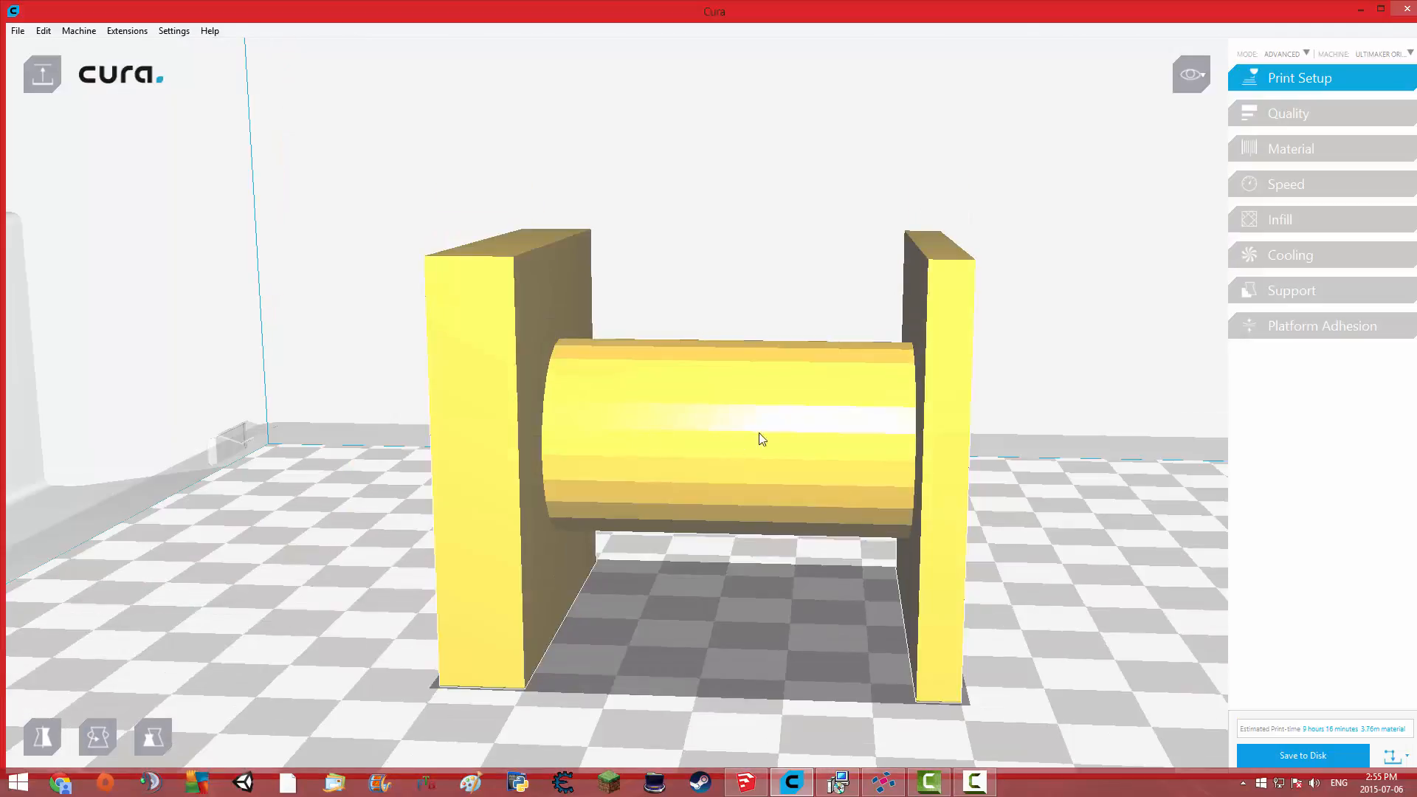